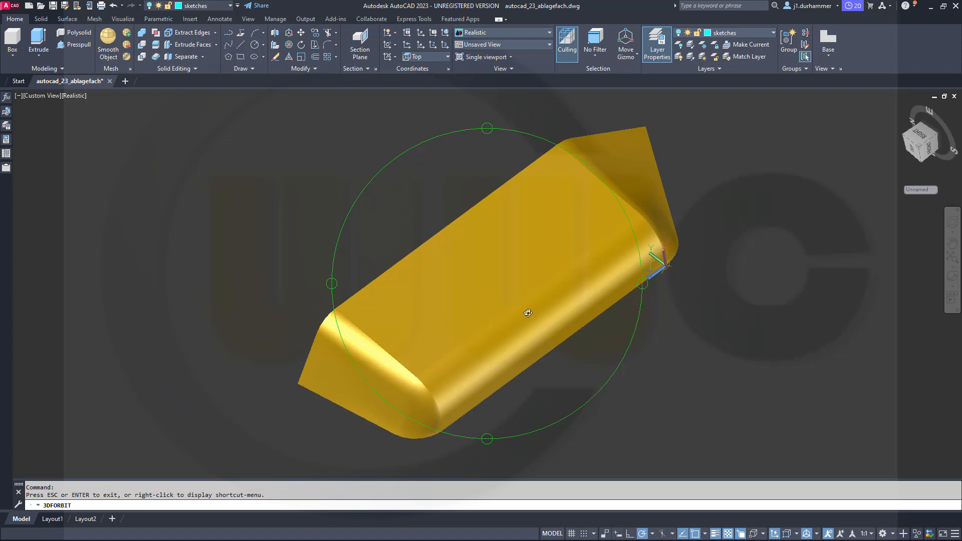
pyautogui.moveTo(528, 313); pyautogui.dragTo(334, 279)
pyautogui.moveTo(526, 296); pyautogui.dragTo(402, 156)
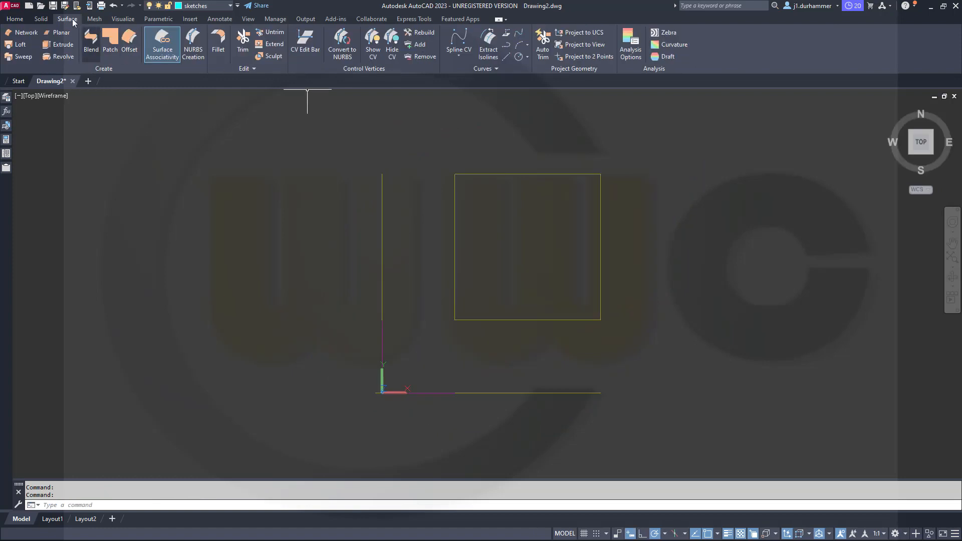
# Start a polyline at the origin (0,0) with a horizontal segment 80 long in the positive X direction.
pyautogui.click(20, 19)
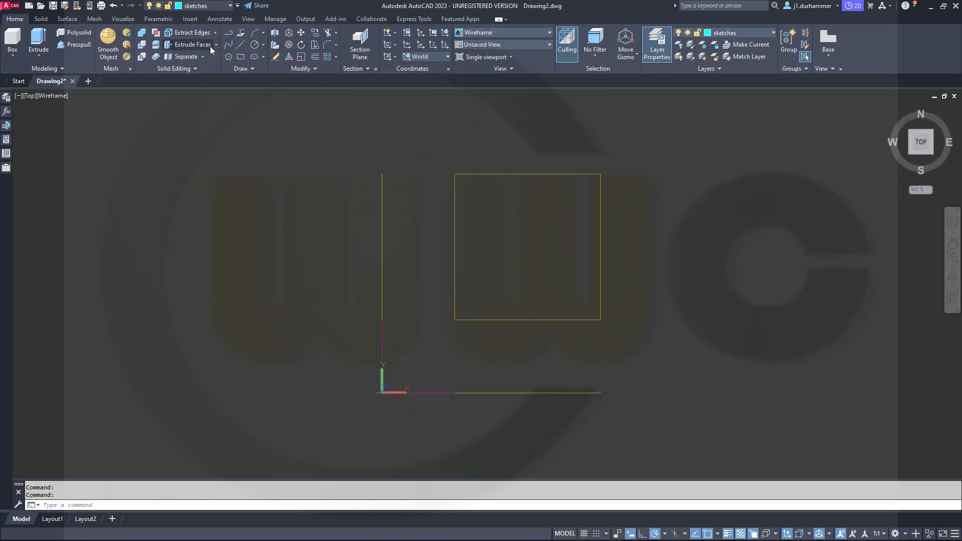
pyautogui.click(229, 45)
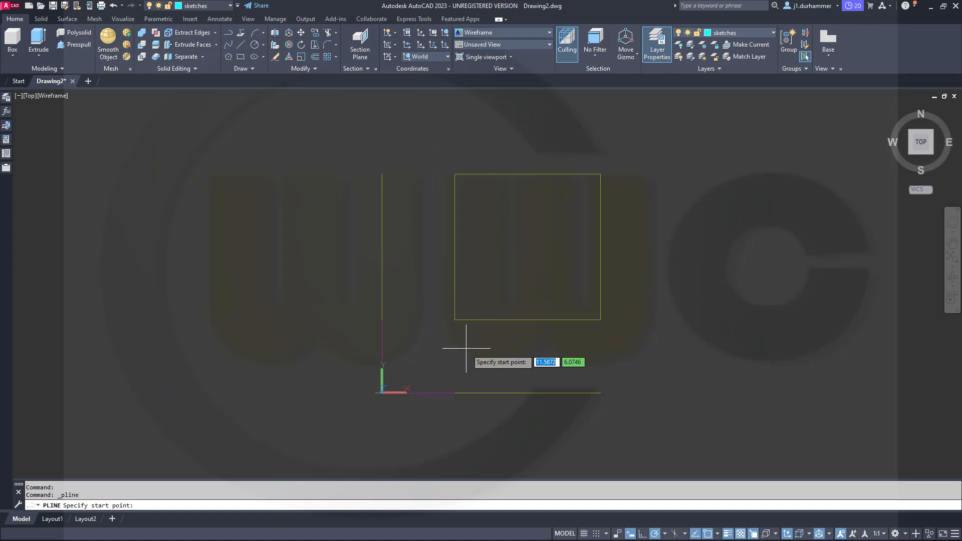
pyautogui.write('0')
pyautogui.press('Tab')
pyautogui.write('0')
pyautogui.press('Return')
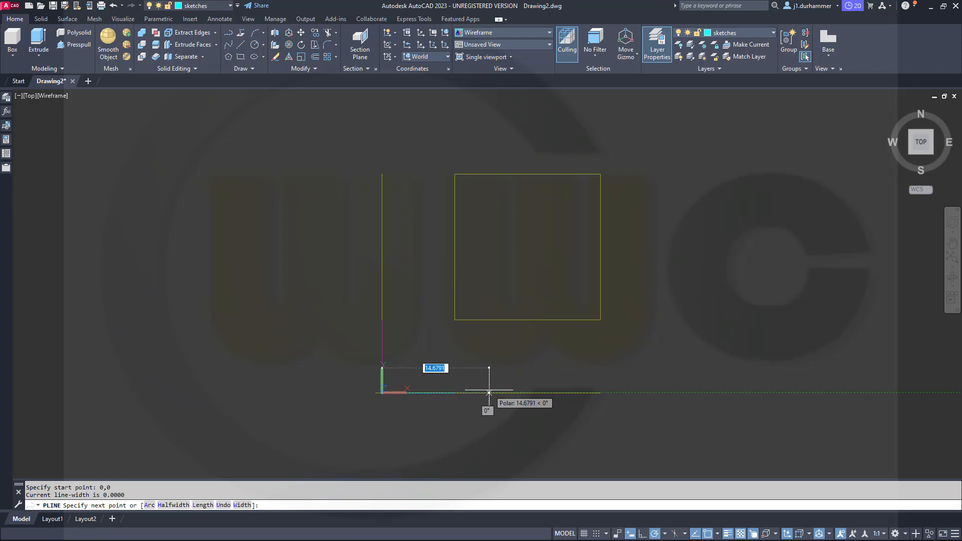
pyautogui.write('80')
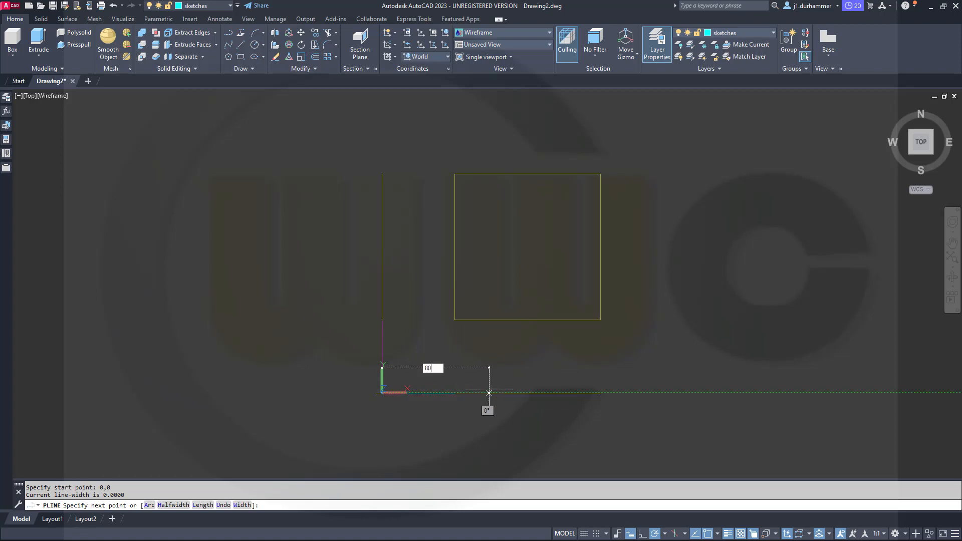
pyautogui.press('Return')
# Continue the polyline with a segment 300 long at 85° and end it there.
pyautogui.scroll(-8, 785, 175)
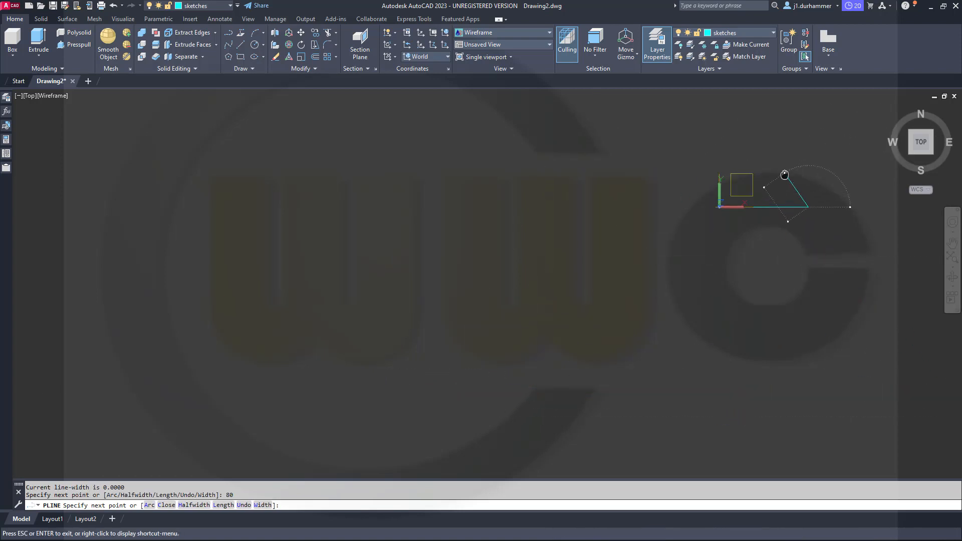
pyautogui.moveTo(785, 175); pyautogui.dragTo(583, 312, button='middle')
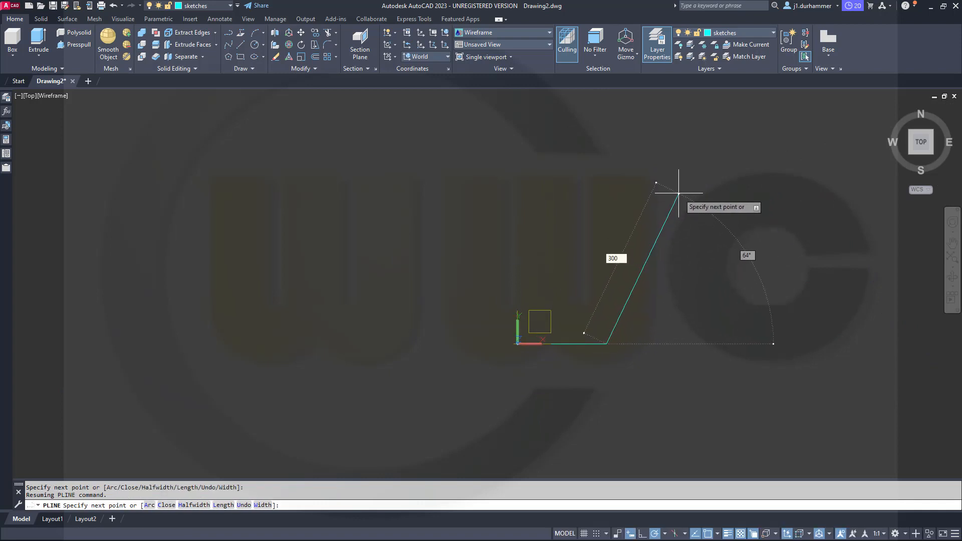
pyautogui.press('Tab')
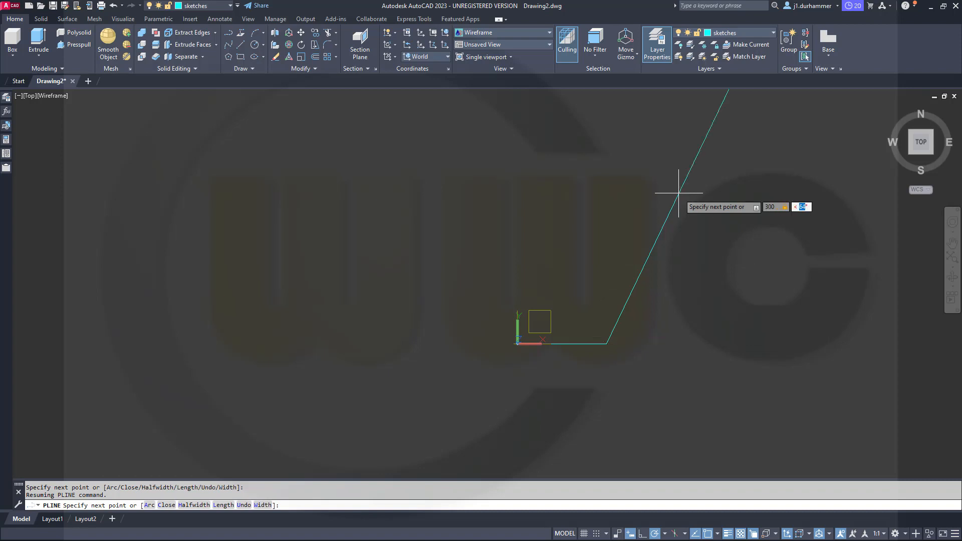
pyautogui.press('Return')
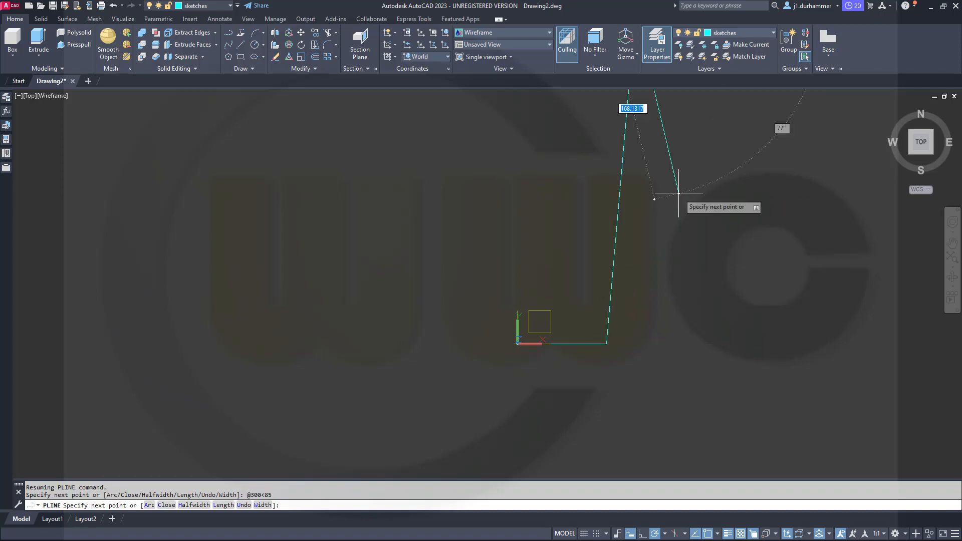
pyautogui.press('Escape')
pyautogui.scroll(-2, 642, 247)
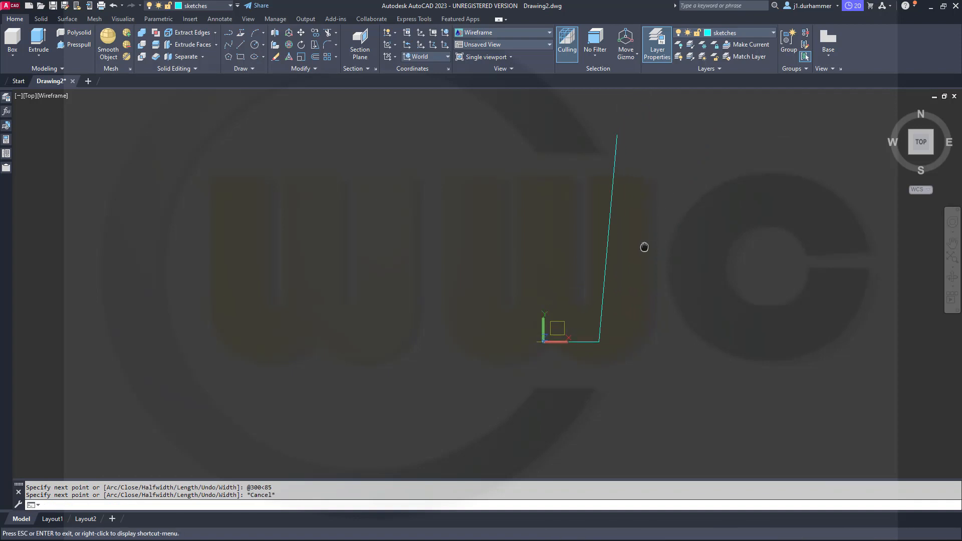
# Draw a horizontal line about 222 long from point 0,240 across the slanted polyline segment.
pyautogui.click(242, 44)
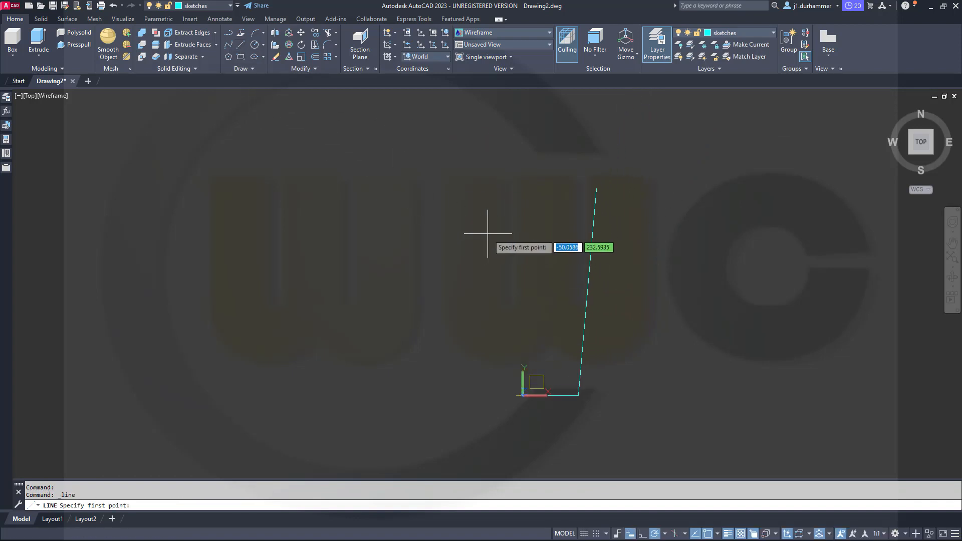
pyautogui.press('Tab')
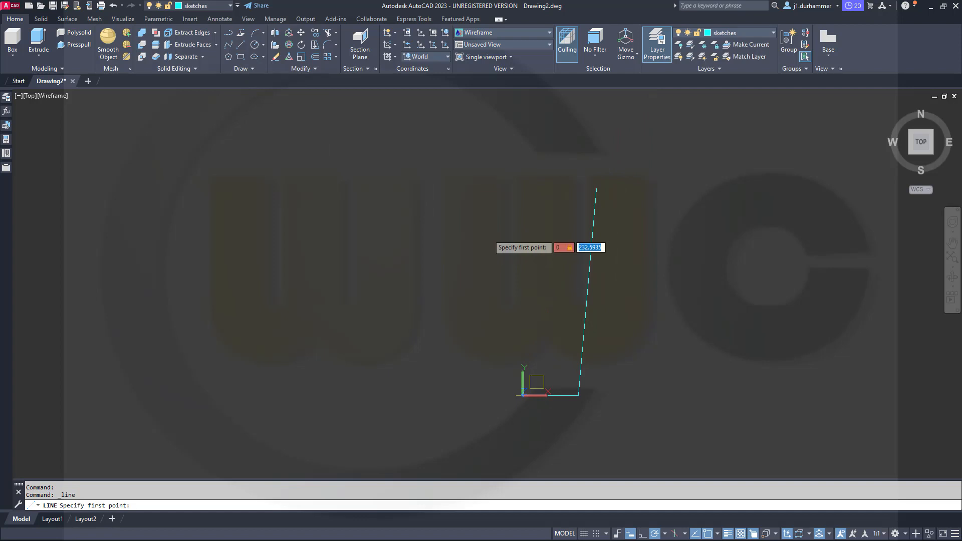
pyautogui.write('240')
pyautogui.press('Return')
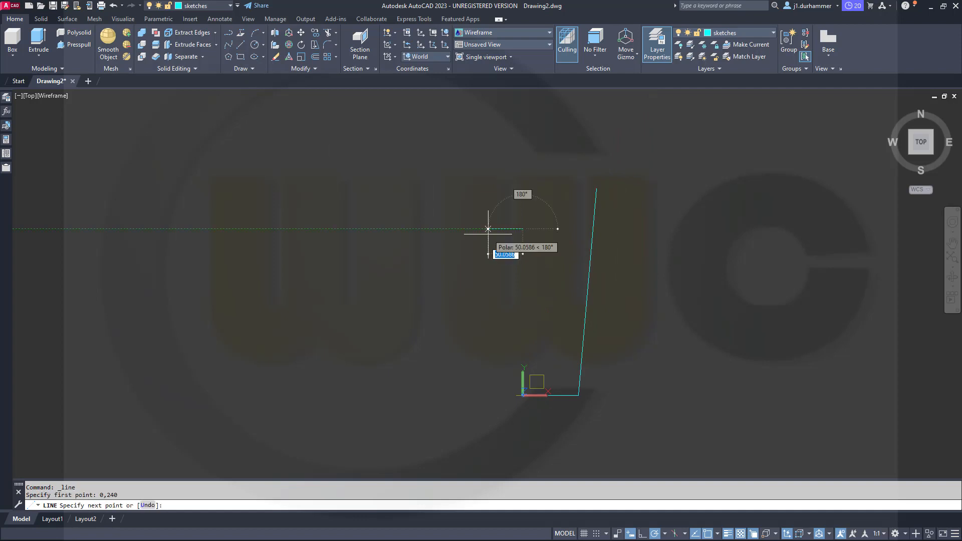
pyautogui.click(677, 228)
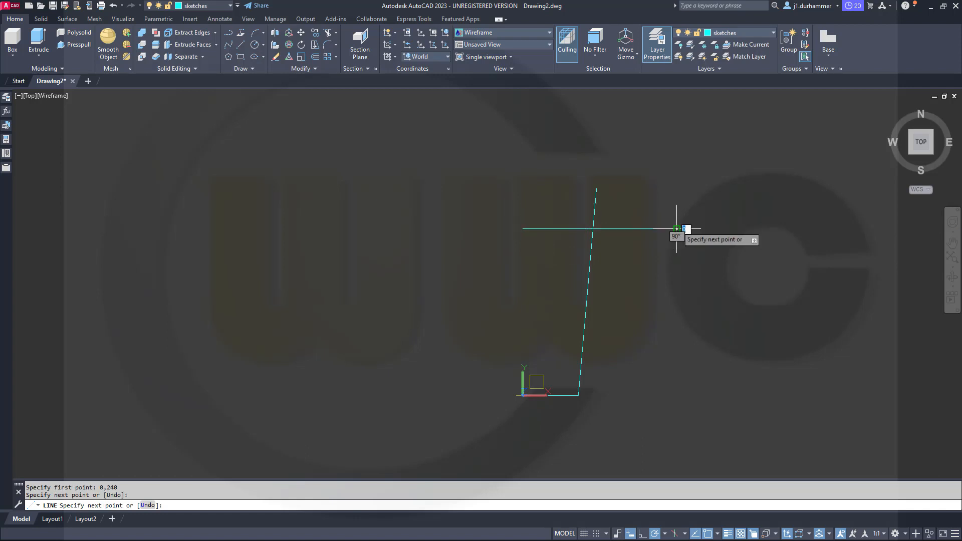
pyautogui.press('Escape')
pyautogui.press('Escape')
# Trim the part of the slanted segment above the horizontal line and delete that auxiliary line.
pyautogui.click(328, 36)
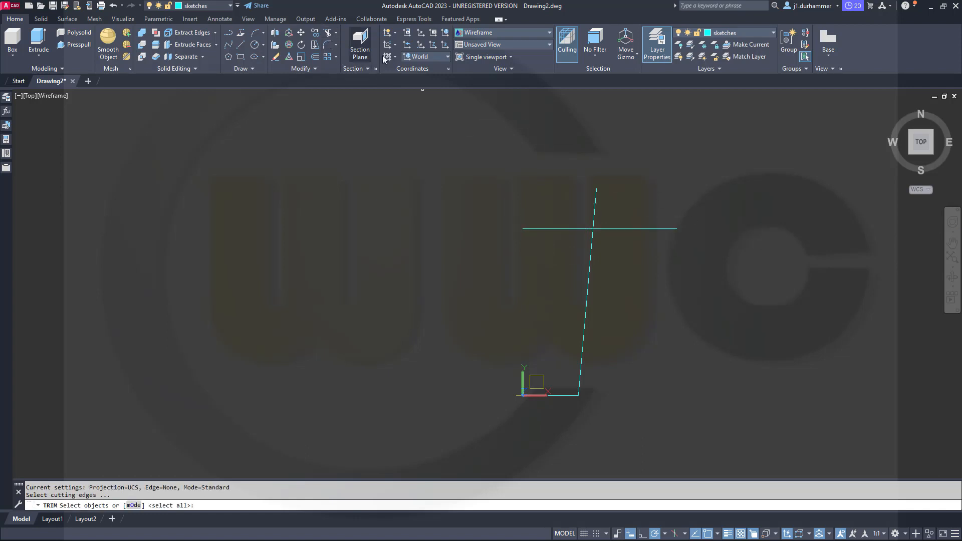
pyautogui.click(633, 259)
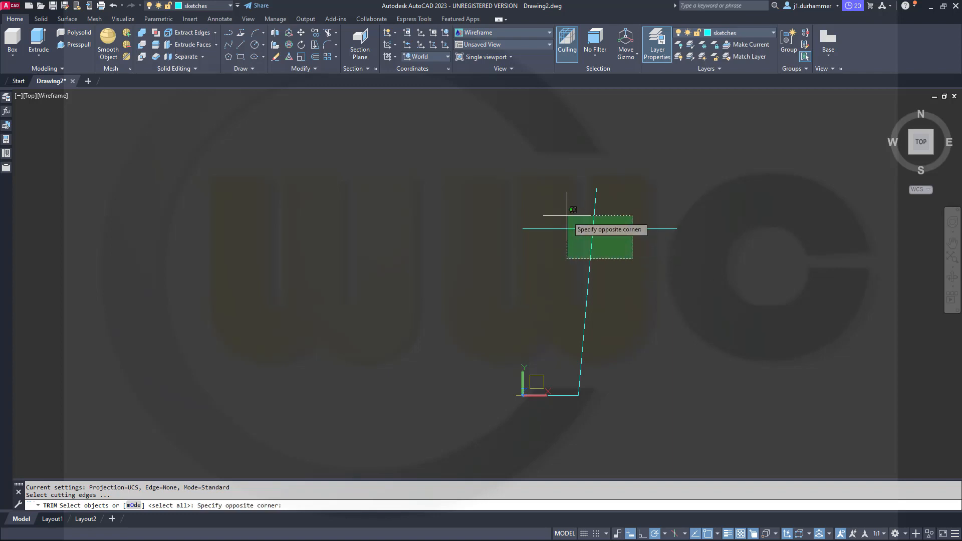
pyautogui.click(565, 208)
pyautogui.press('Return')
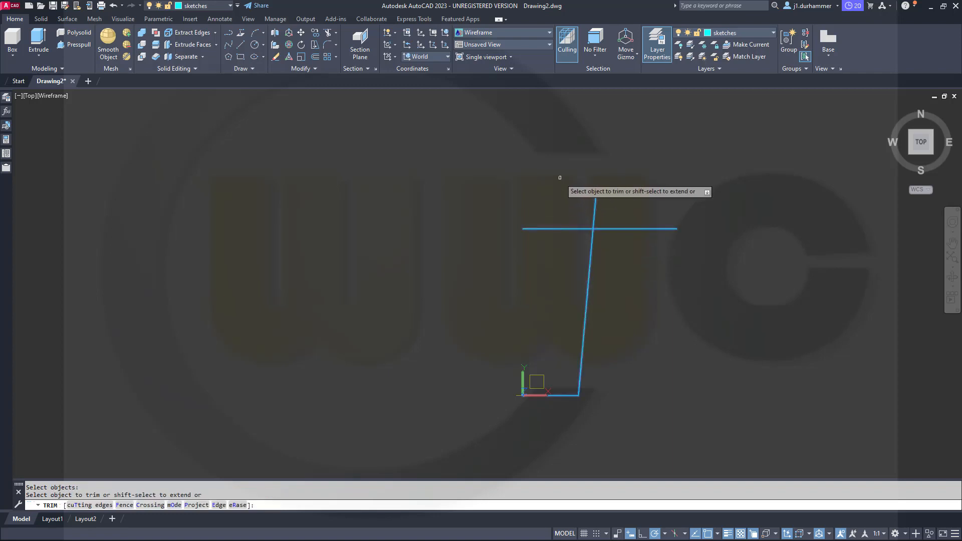
pyautogui.click(595, 206)
pyautogui.press('Escape')
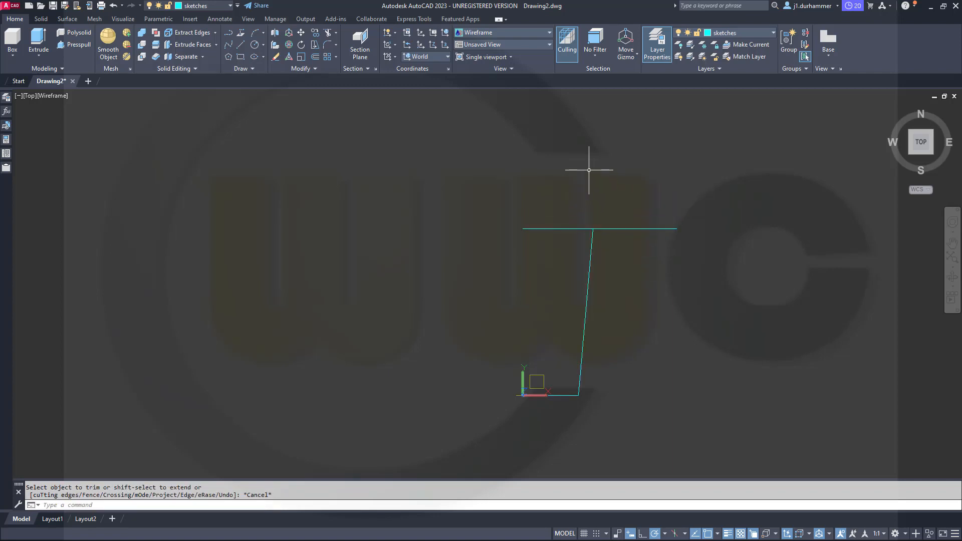
pyautogui.click(564, 226)
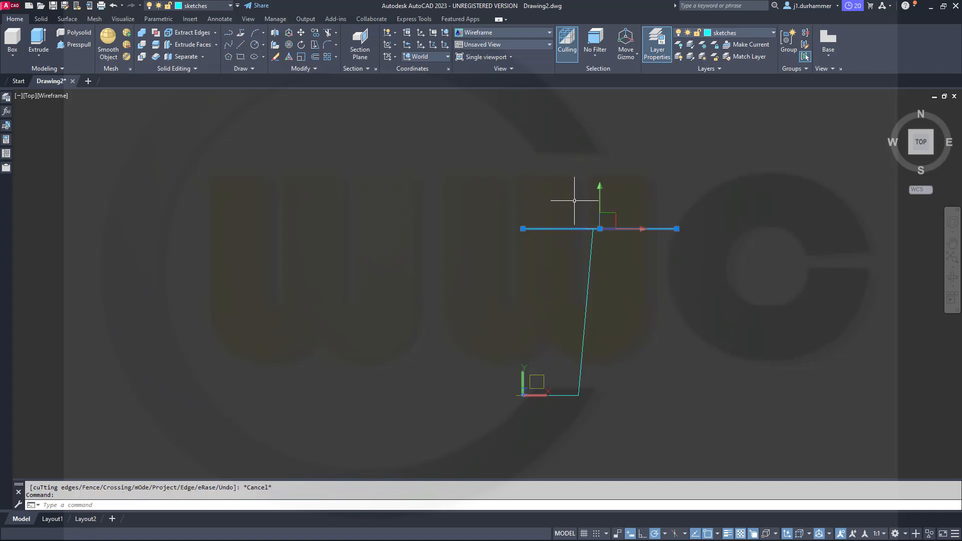
pyautogui.press('Delete')
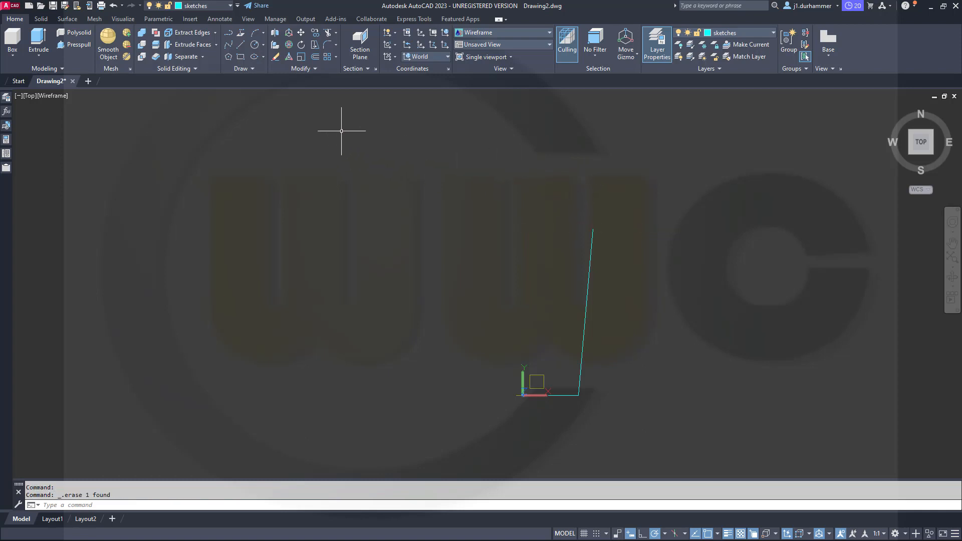
# Fillet the polyline's corner between the horizontal and slanted segments with radius 60.
pyautogui.click(327, 46)
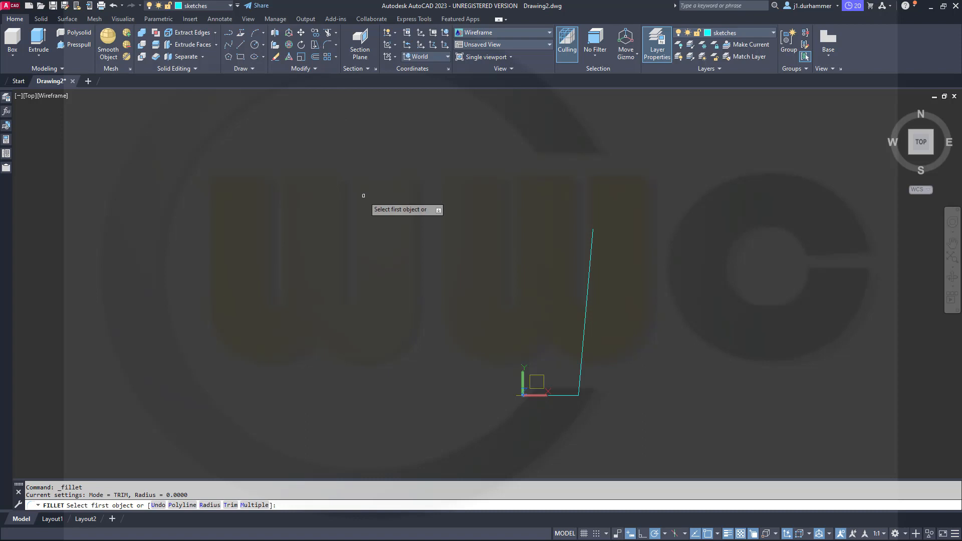
pyautogui.rightClick(364, 196)
pyautogui.click(390, 251)
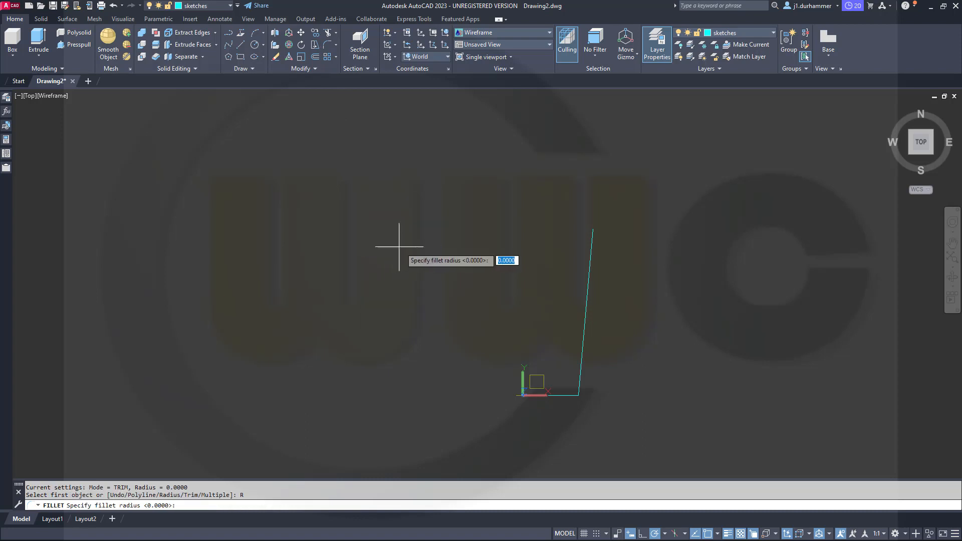
pyautogui.press('Return')
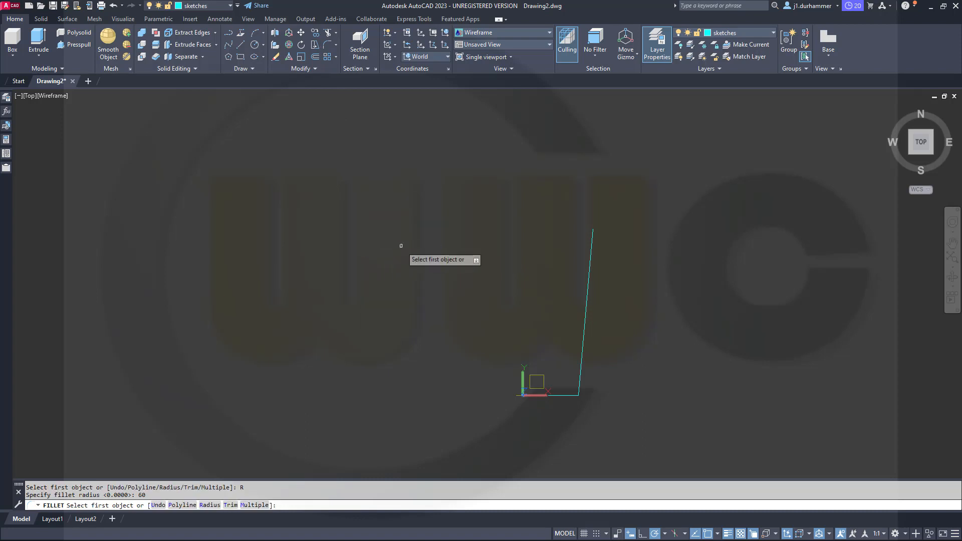
pyautogui.click(564, 398)
pyautogui.click(580, 369)
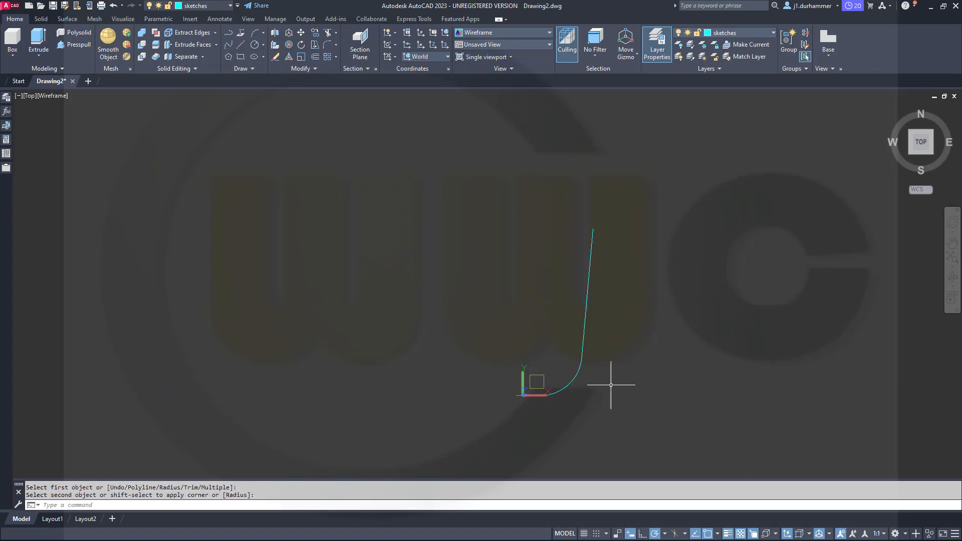
pyautogui.press('Escape')
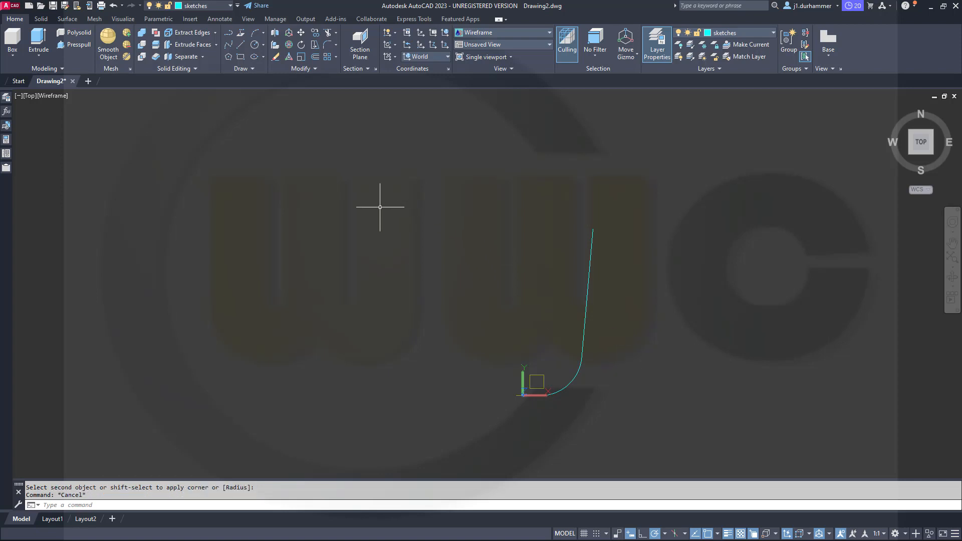
# Extrude the filleted polyline as a surface with a height of 470.
pyautogui.click(67, 19)
pyautogui.click(63, 45)
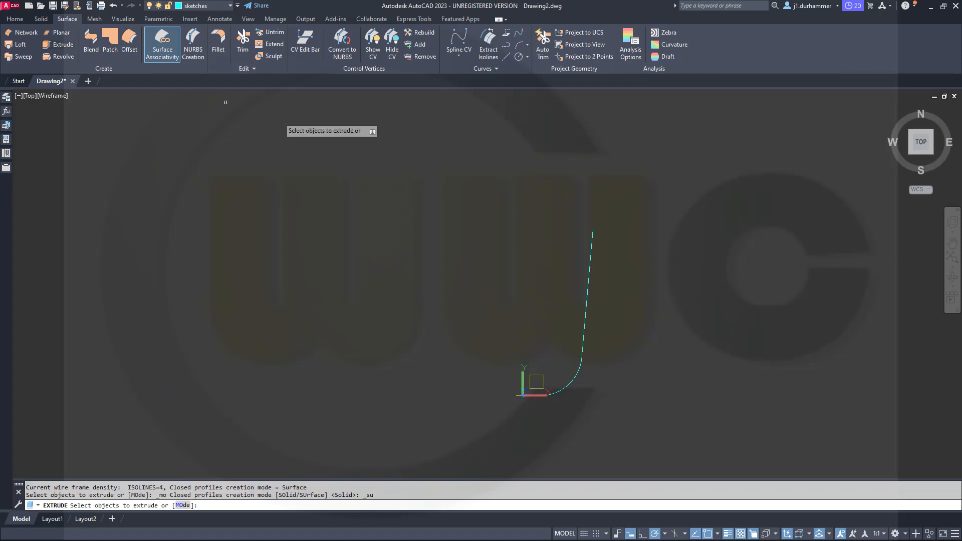
pyautogui.click(586, 301)
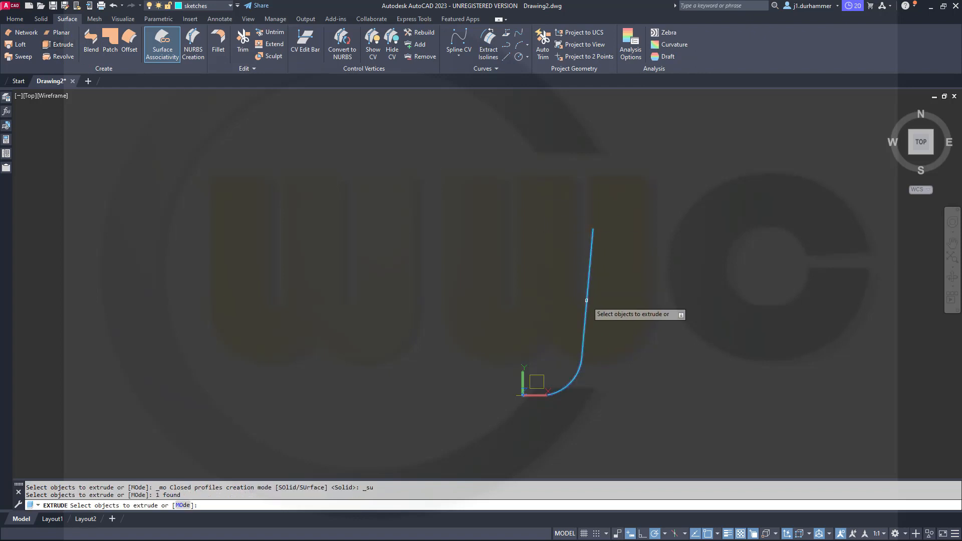
pyautogui.rightClick(547, 300)
pyautogui.click(571, 306)
pyautogui.keyDown('shift'); pyautogui.moveTo(597, 307); pyautogui.dragTo(569, 240, button='middle'); pyautogui.keyUp('shift')
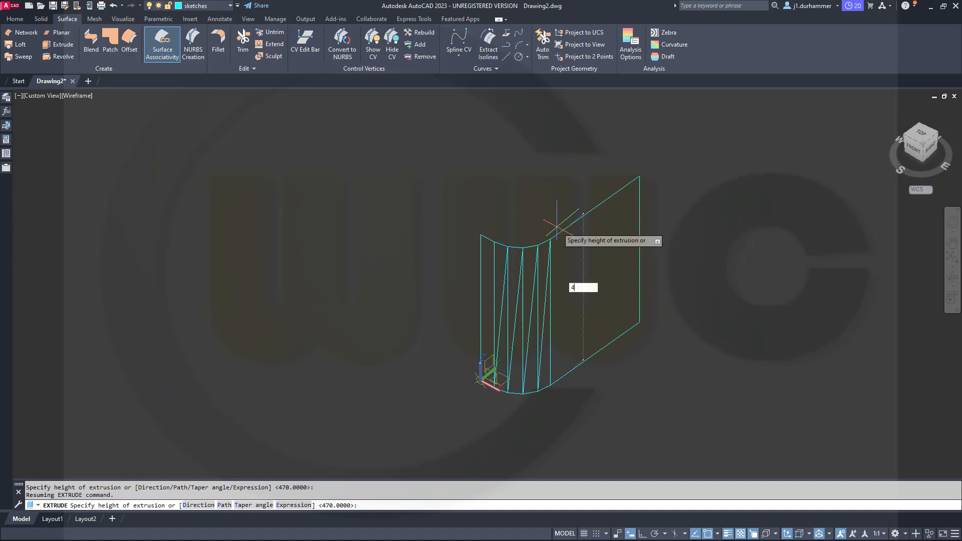
pyautogui.write('470')
pyautogui.press('Return')
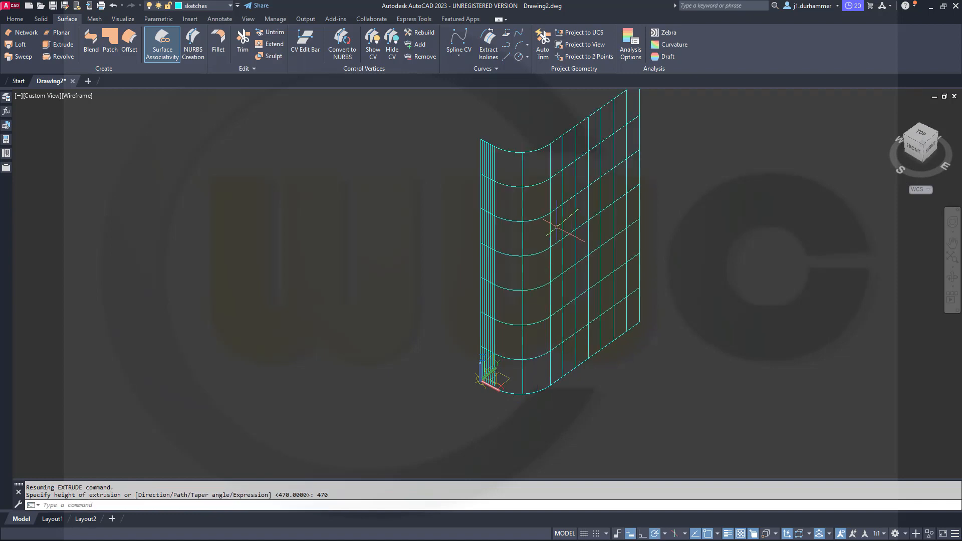
pyautogui.press('Escape')
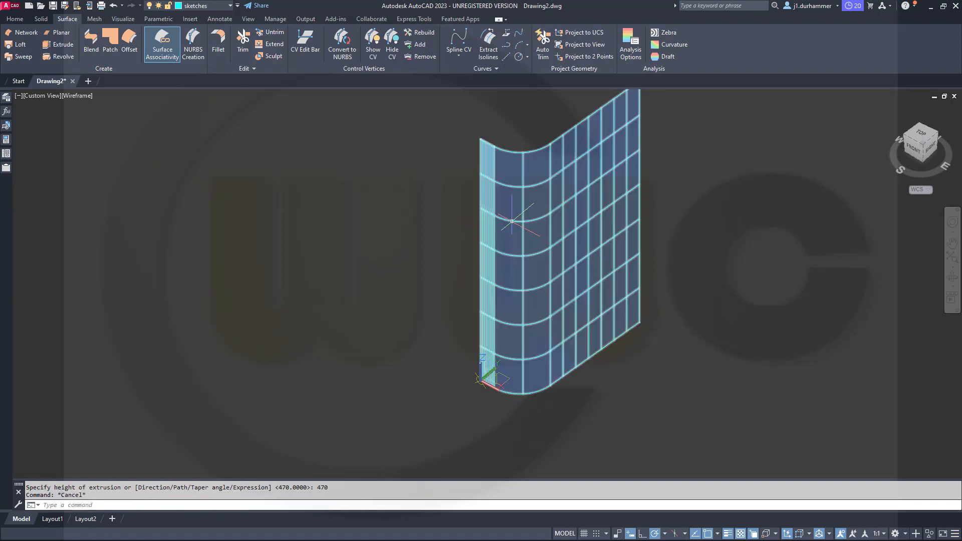
# Move the extruded surface to the surfaces layer and clear the selection.
pyautogui.click(513, 223)
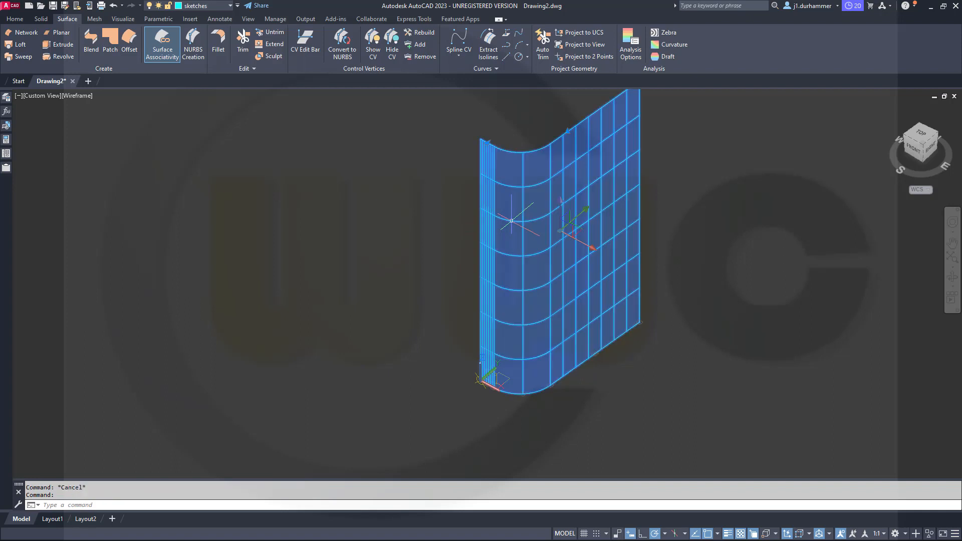
pyautogui.click(228, 6)
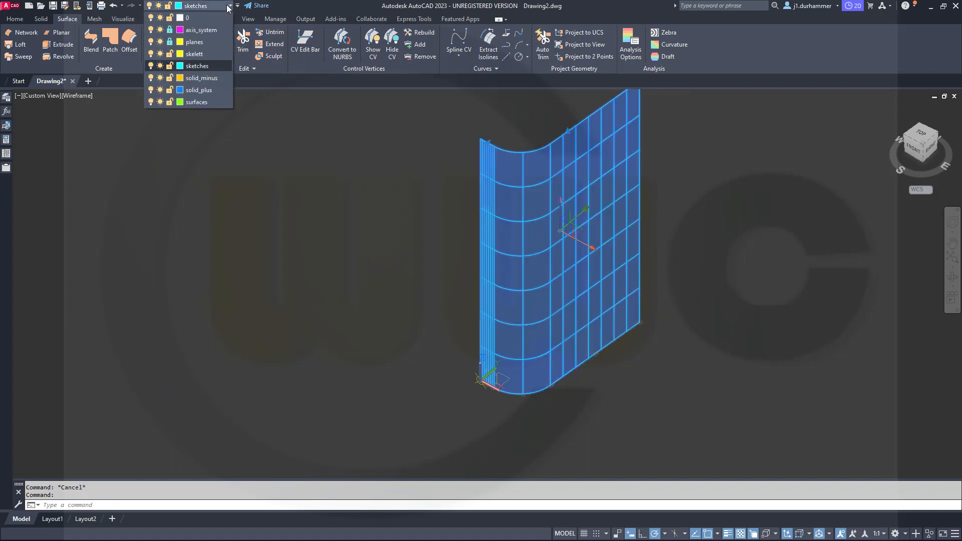
pyautogui.click(203, 101)
pyautogui.press('Escape')
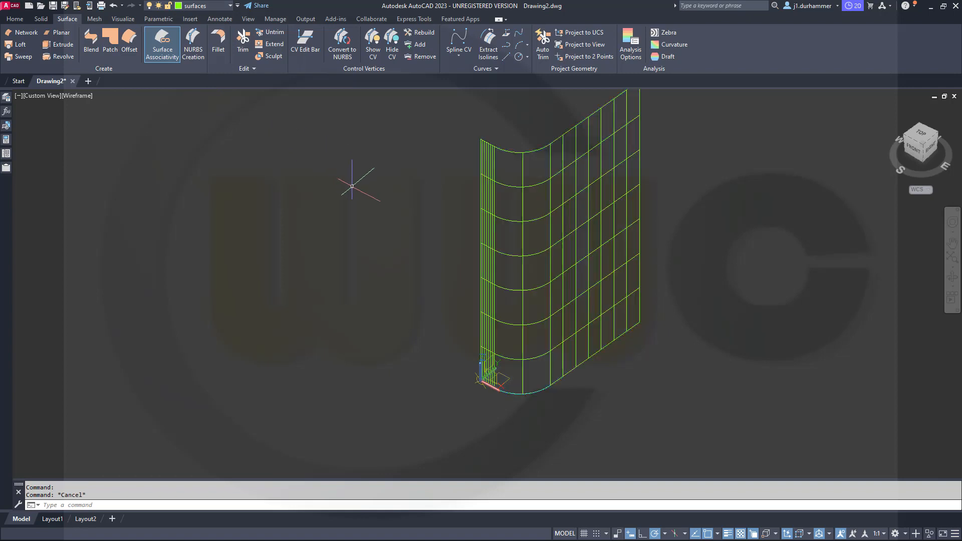
pyautogui.keyDown('shift'); pyautogui.moveTo(360, 199); pyautogui.dragTo(433, 276, button='middle'); pyautogui.keyUp('shift')
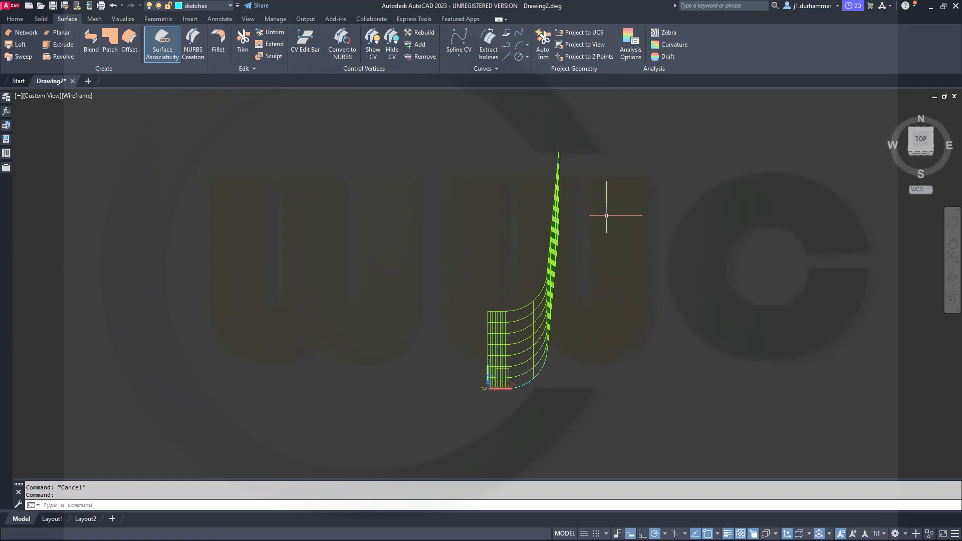
pyautogui.keyDown('shift'); pyautogui.moveTo(607, 215); pyautogui.dragTo(519, 220, button='middle'); pyautogui.keyUp('shift')
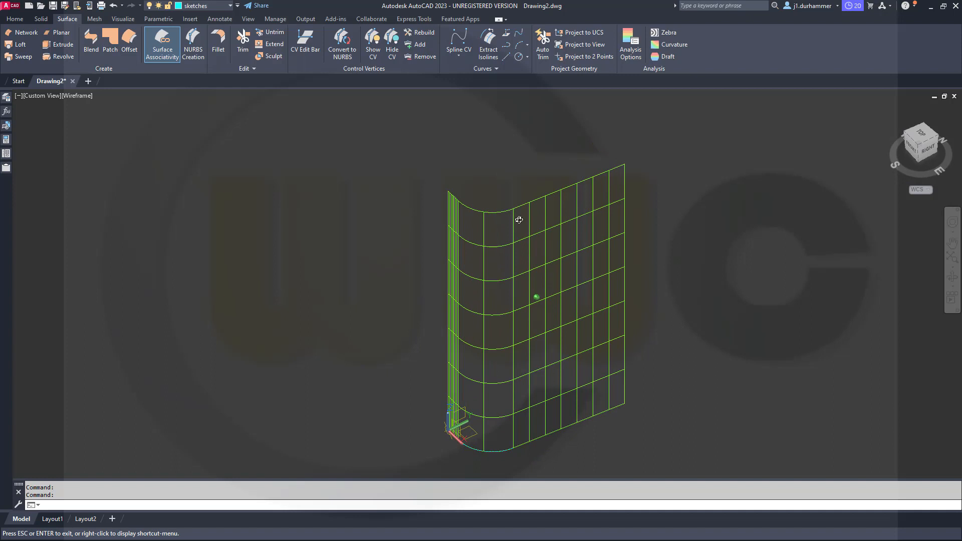
# Rotate the UCS 90° around its Y axis at the start point of the surface profile.
pyautogui.keyDown('shift'); pyautogui.moveTo(519, 220); pyautogui.dragTo(519, 221, button='middle'); pyautogui.keyUp('shift')
pyautogui.scroll(5, 434, 409)
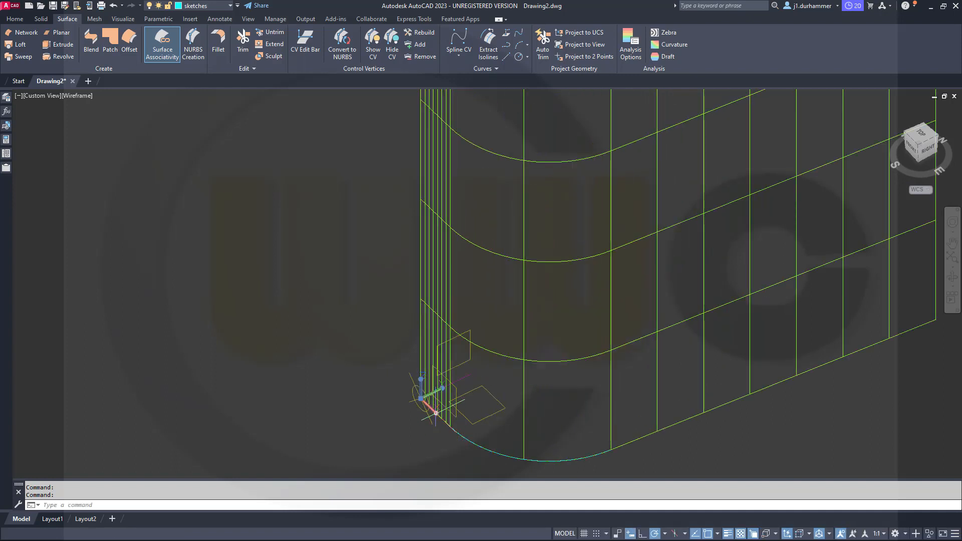
pyautogui.moveTo(435, 412)
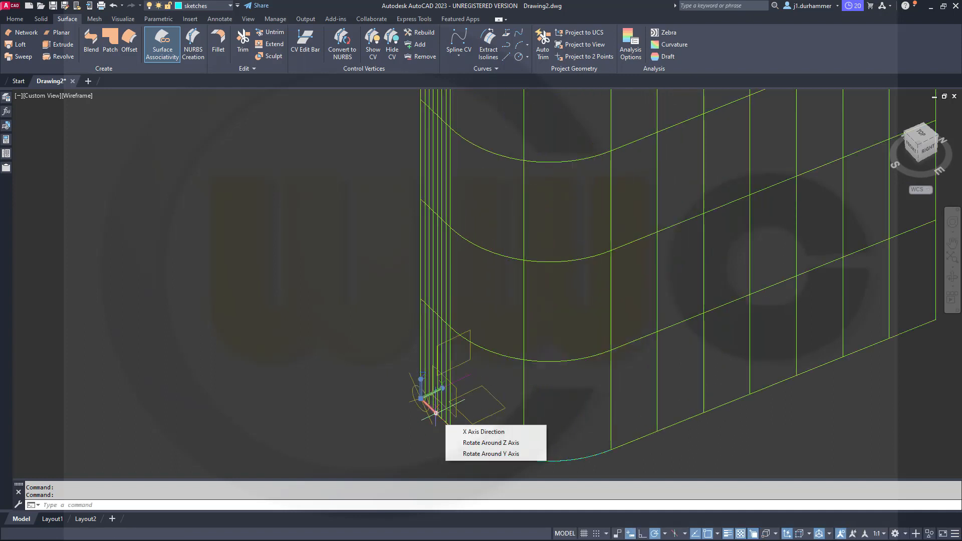
pyautogui.click(499, 454)
pyautogui.click(500, 445)
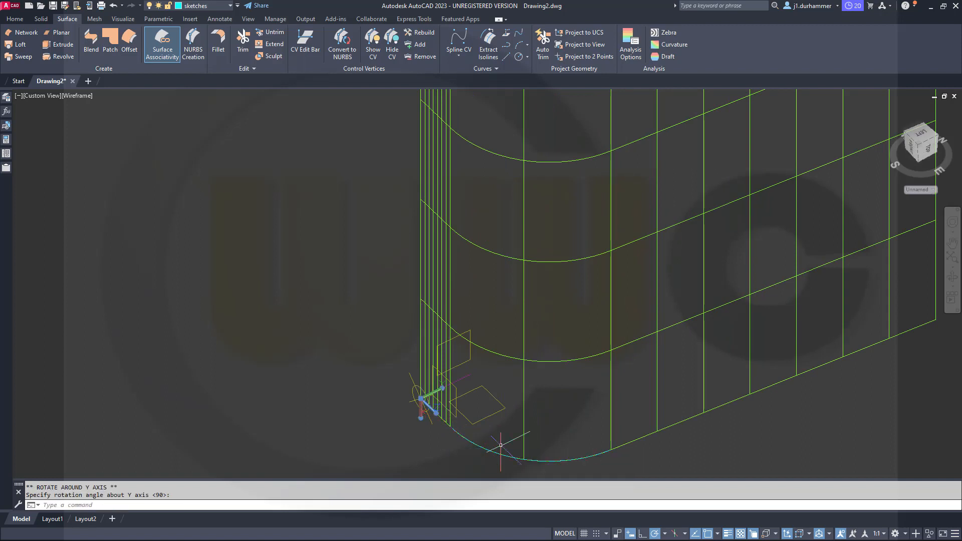
pyautogui.press('Escape')
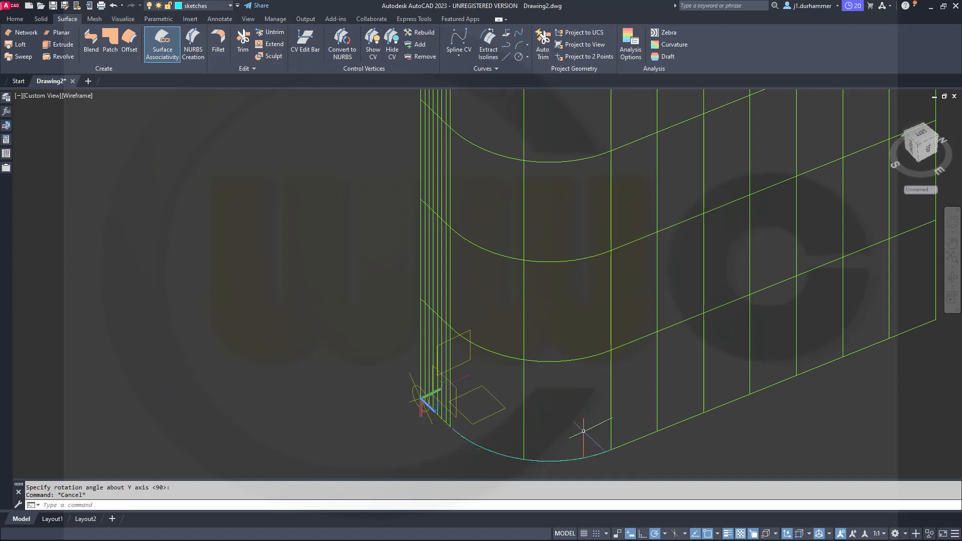
# Draw a Start, Center, Angle arc from 0,0 with its center at @0,60 and an included angle of 60°.
pyautogui.keyDown('shift'); pyautogui.moveTo(634, 408); pyautogui.dragTo(275, 343, button='middle'); pyautogui.keyUp('shift')
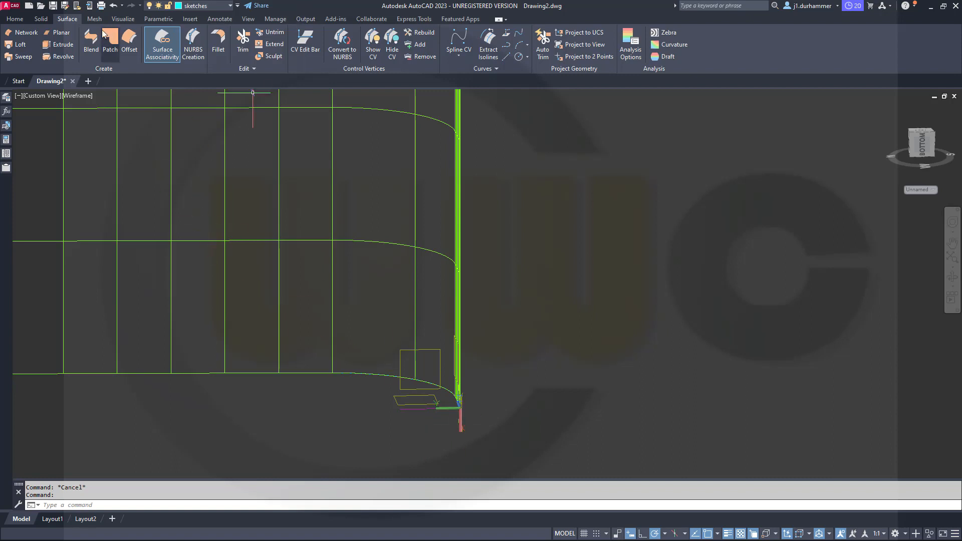
pyautogui.click(15, 19)
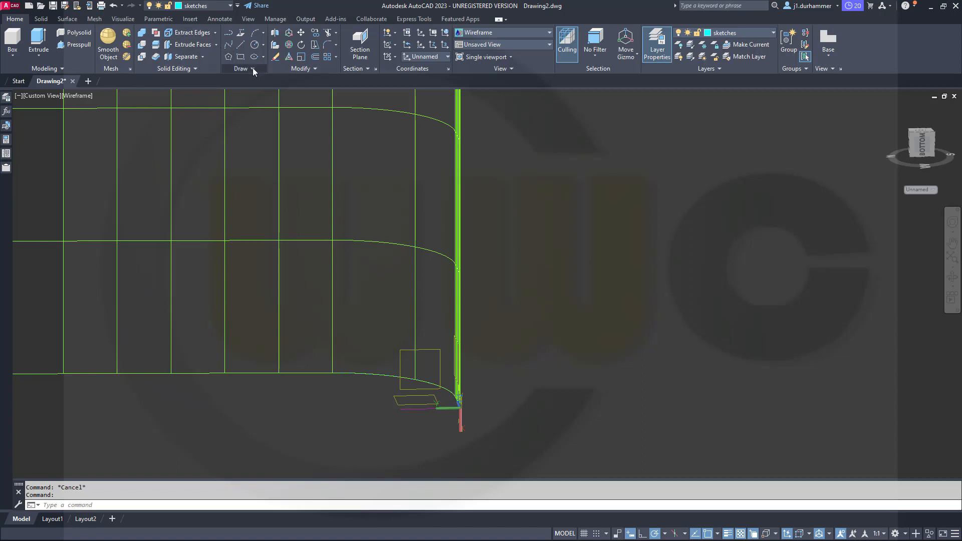
pyautogui.click(262, 32)
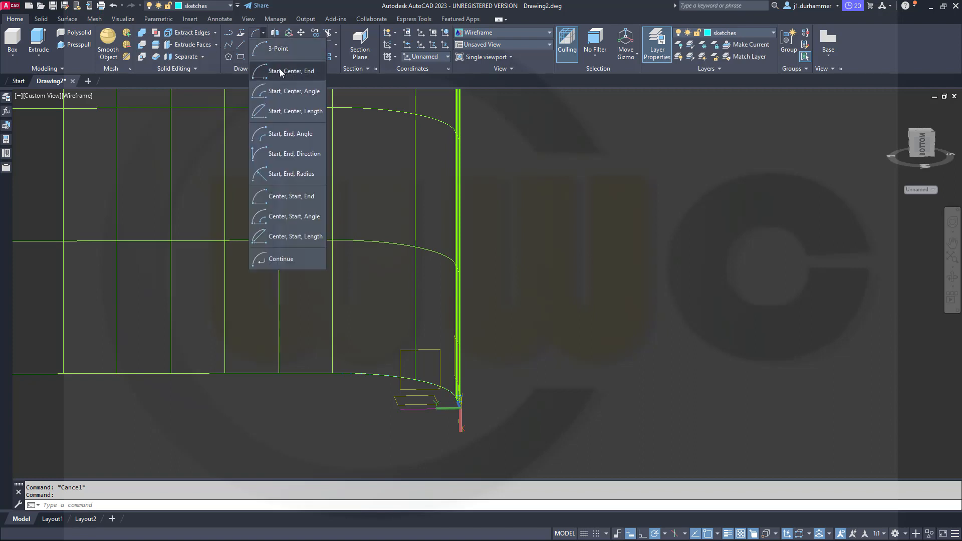
pyautogui.click(280, 91)
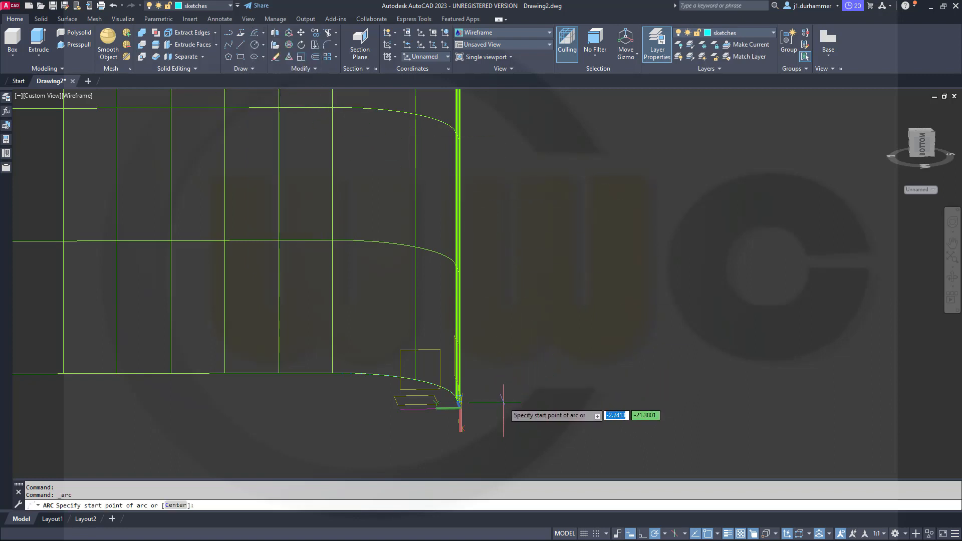
pyautogui.write('0,0')
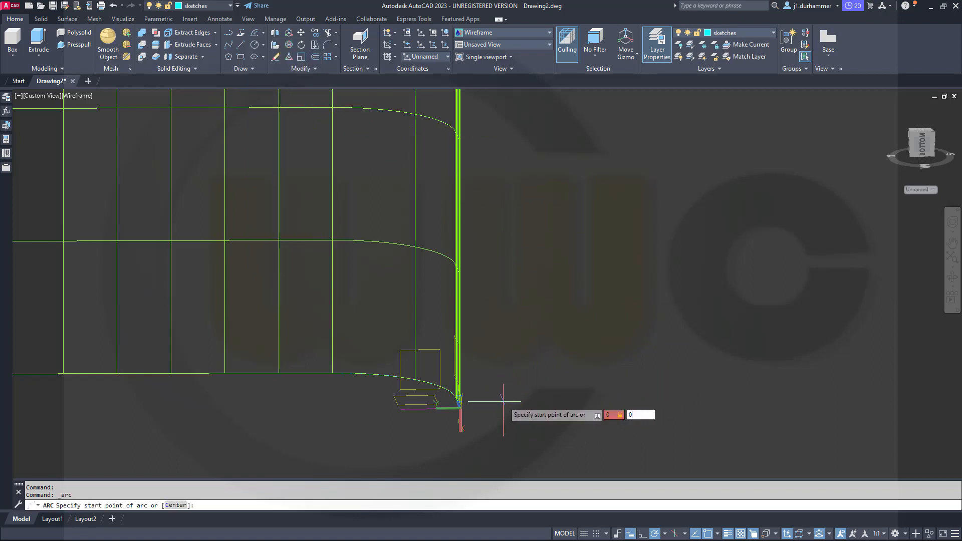
pyautogui.press('Return')
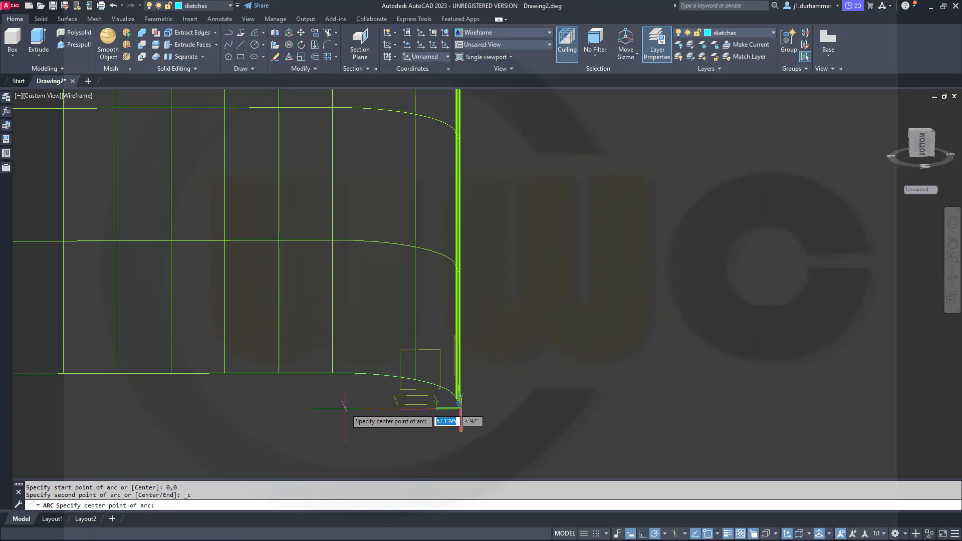
pyautogui.press('Tab')
pyautogui.press('Return')
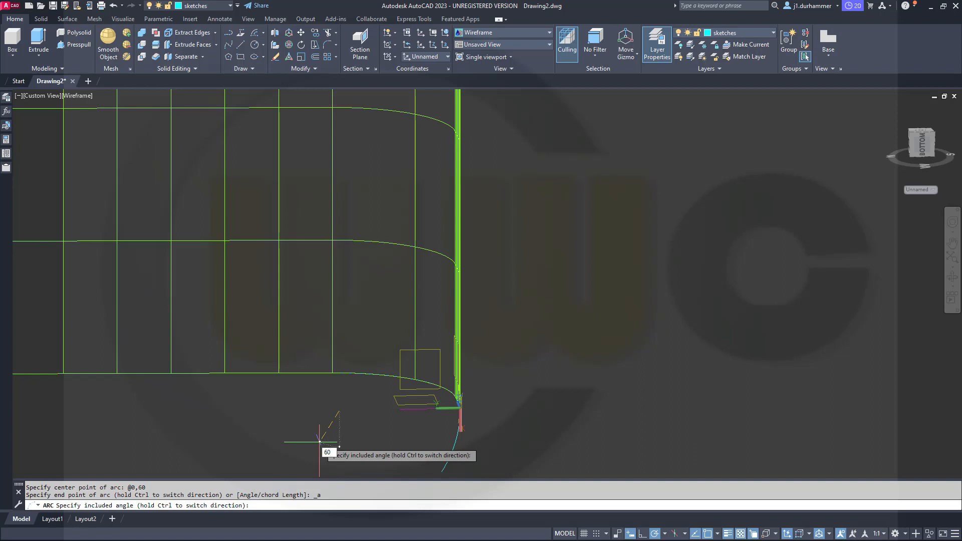
pyautogui.write('60')
pyautogui.press('Return')
# Draw a line 250 long at 60° from the free end of the arc.
pyautogui.scroll(-4, 412, 347)
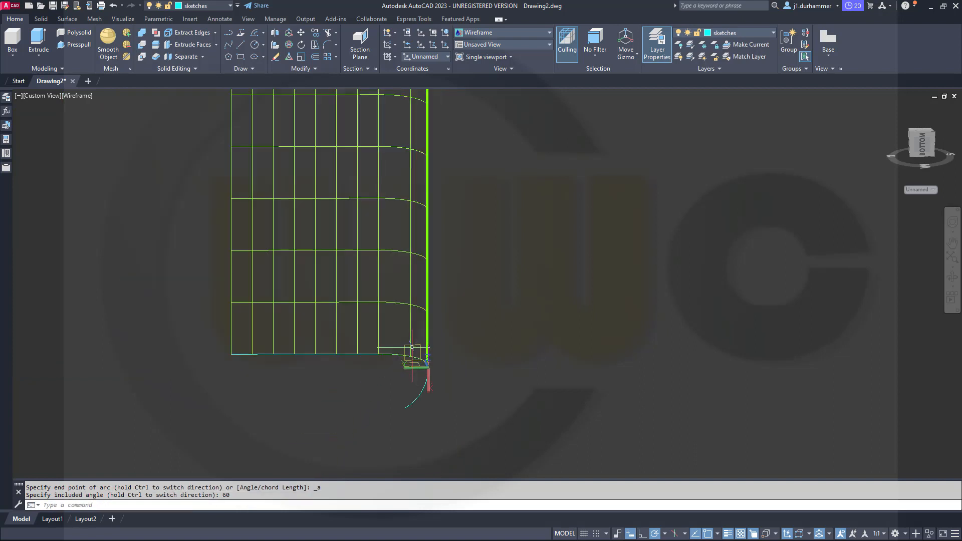
pyautogui.moveTo(344, 410); pyautogui.dragTo(386, 401, button='middle')
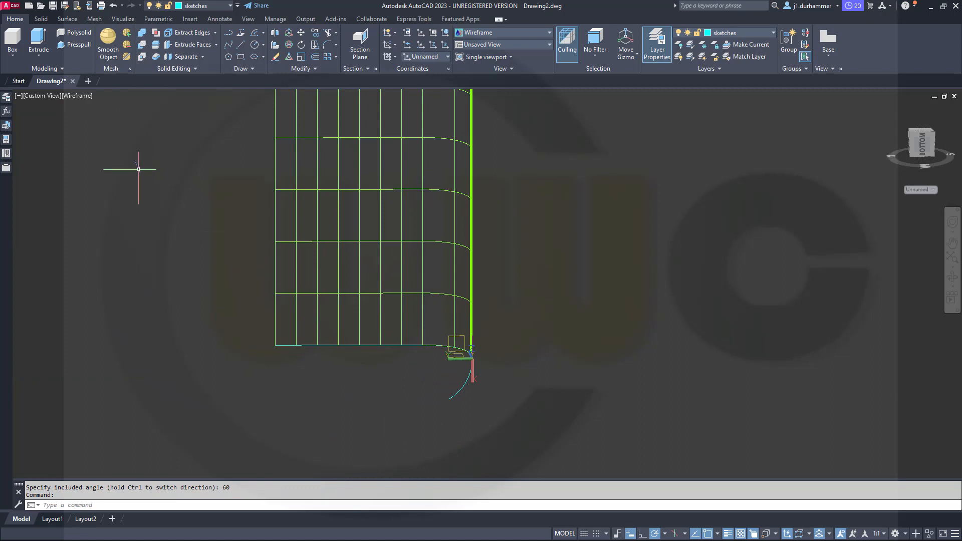
pyautogui.click(237, 46)
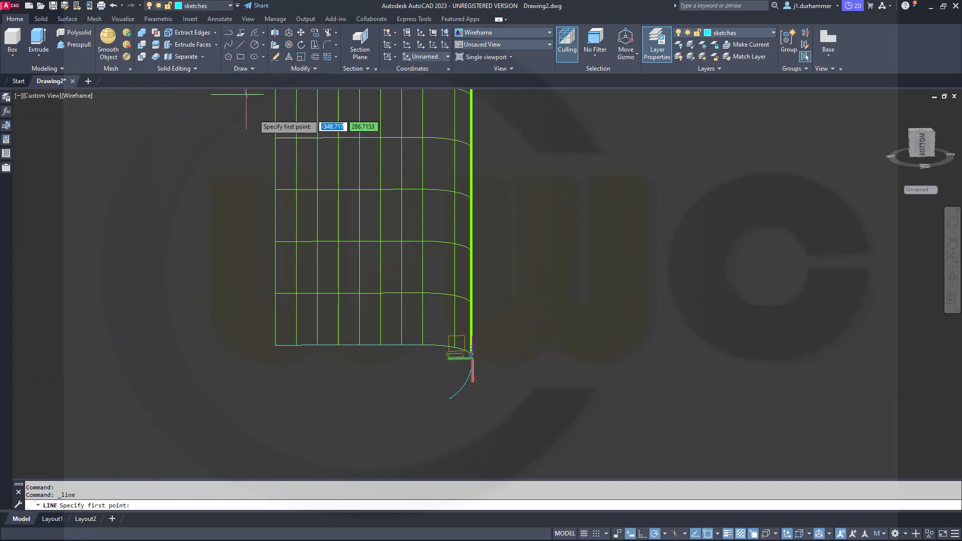
pyautogui.click(449, 399)
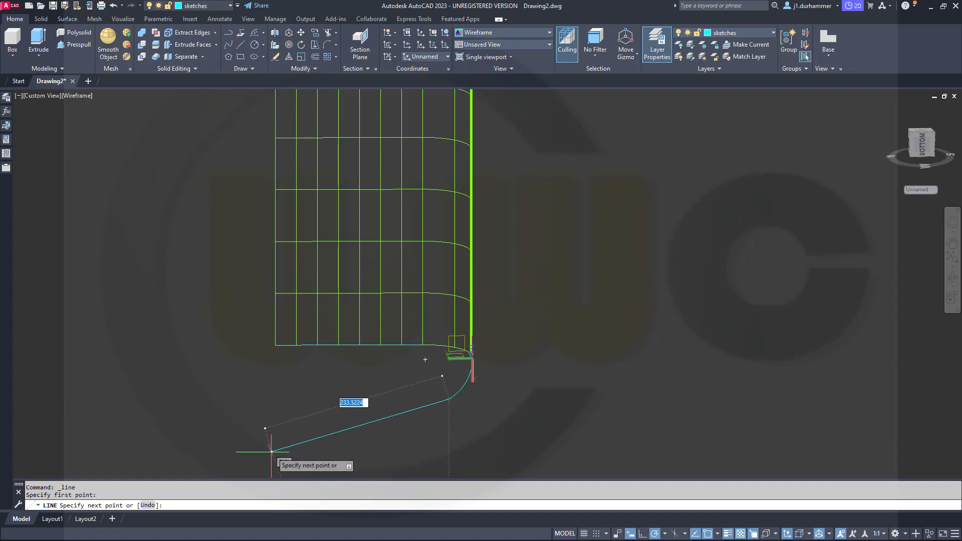
pyautogui.write('250')
pyautogui.press('Tab')
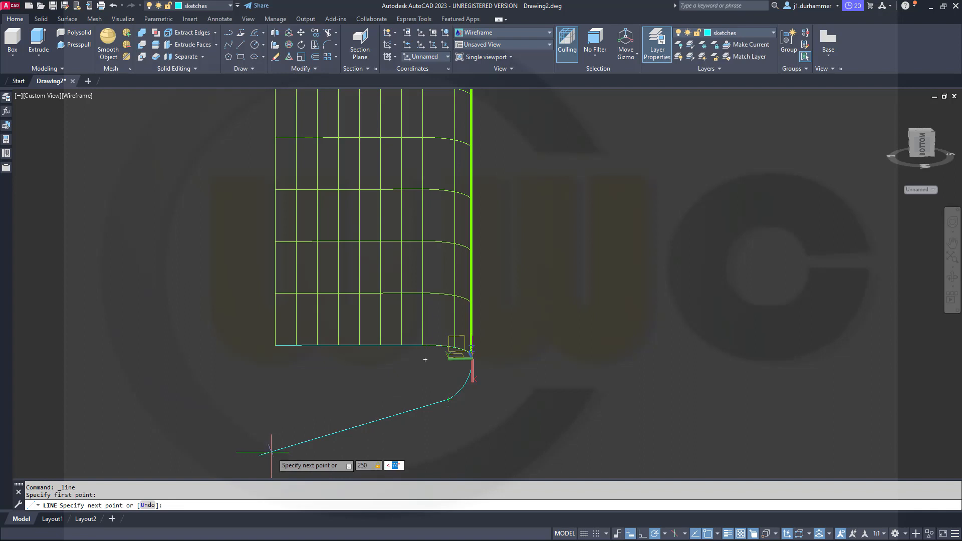
pyautogui.moveTo(270, 451)
pyautogui.mouseDown(button='middle')
pyautogui.moveTo(262, 323)
pyautogui.moveTo(262, 336)
pyautogui.mouseUp(button='middle')
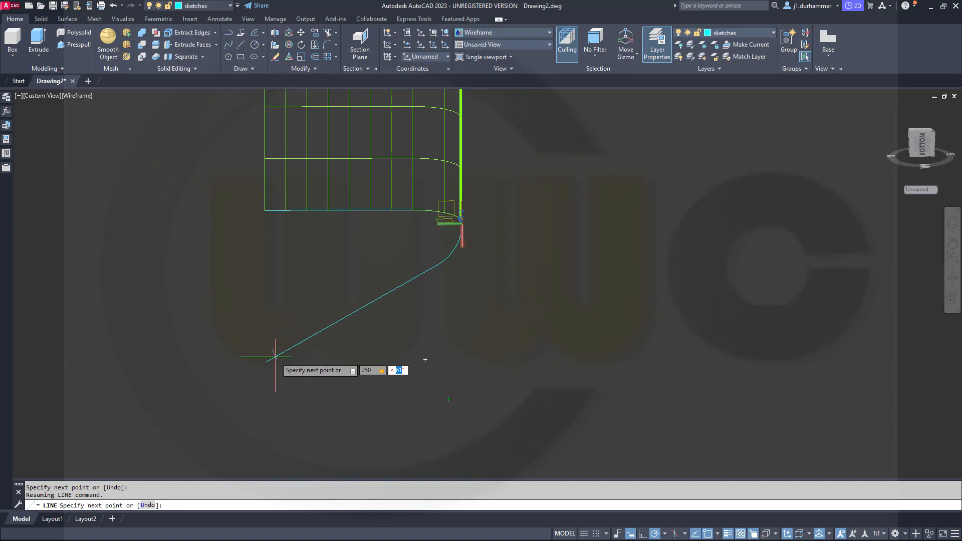
pyautogui.press('Return')
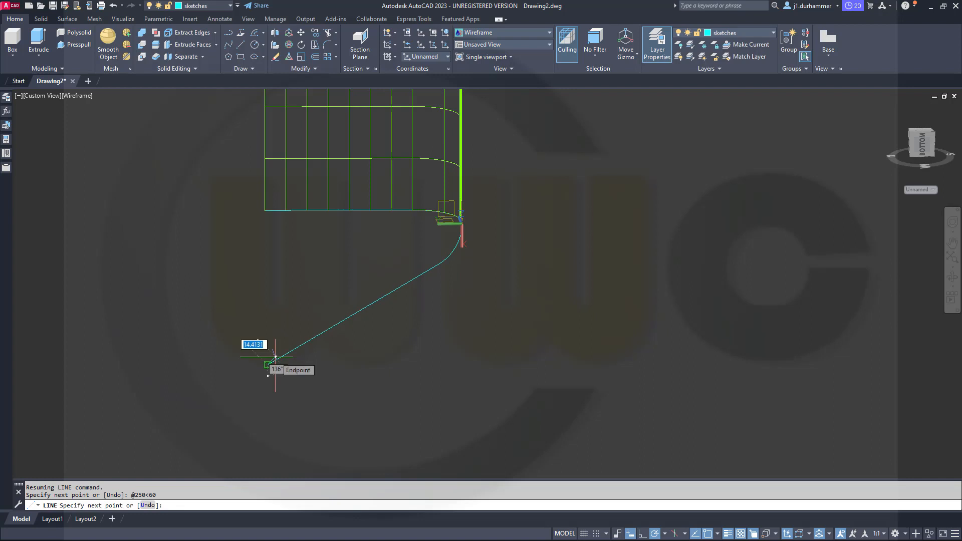
pyautogui.press('Escape')
# Draw an auxiliary line from 0,240 parallel to the X axis, extending across the slanted line.
pyautogui.scroll(2, 239, 350)
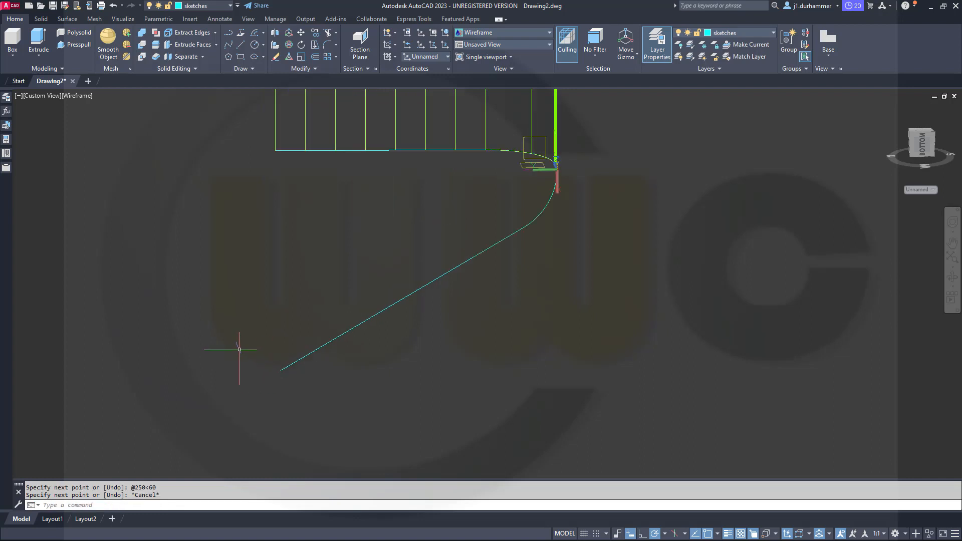
pyautogui.scroll(-2, 239, 349)
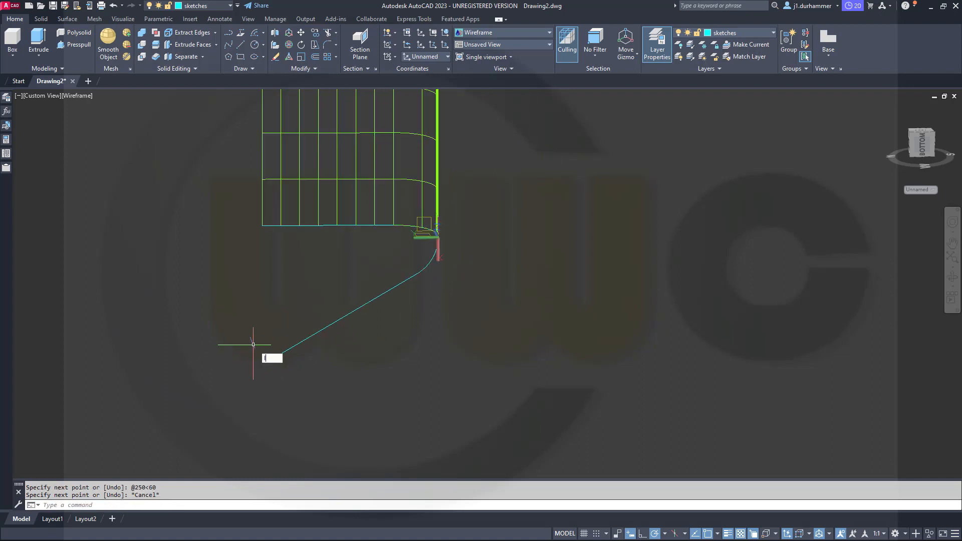
pyautogui.write('l')
pyautogui.press('Return')
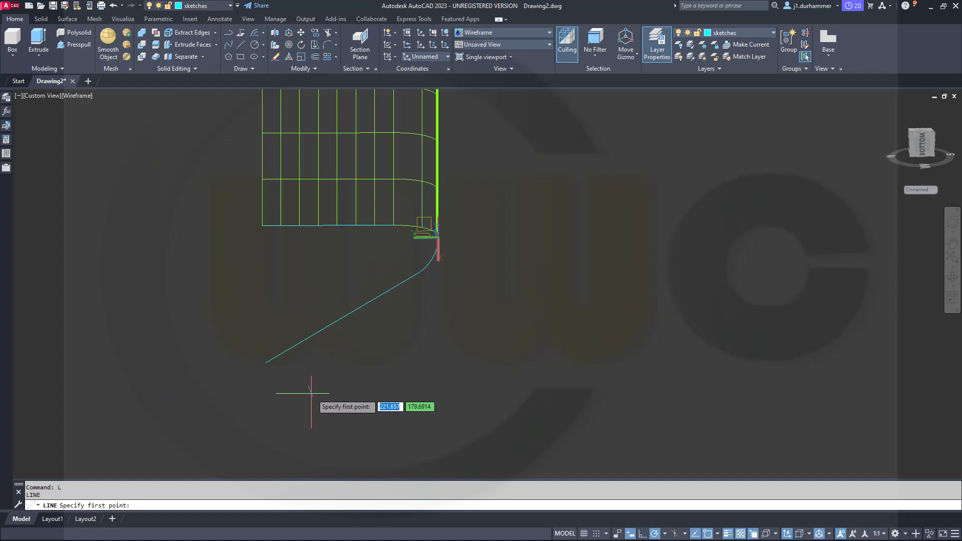
pyautogui.write('0')
pyautogui.press('Tab')
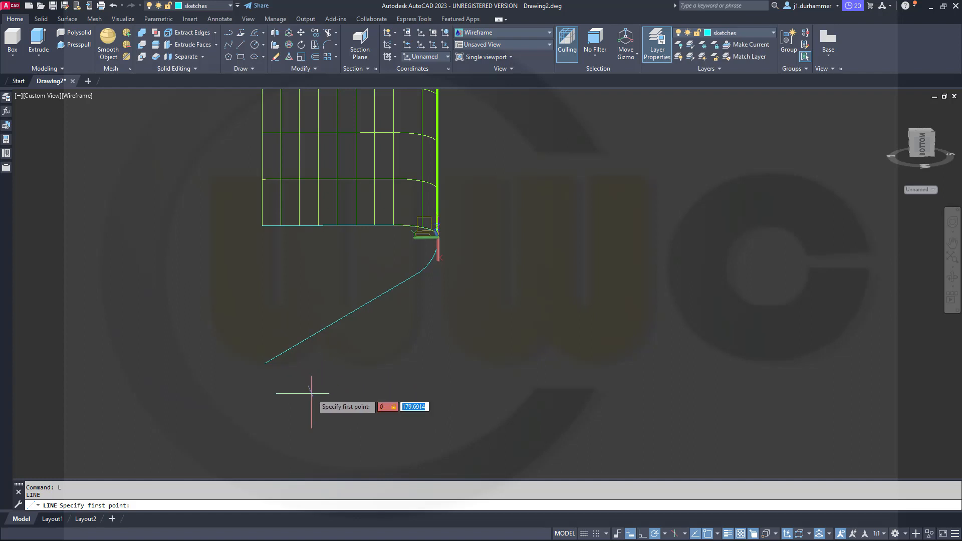
pyautogui.press('Return')
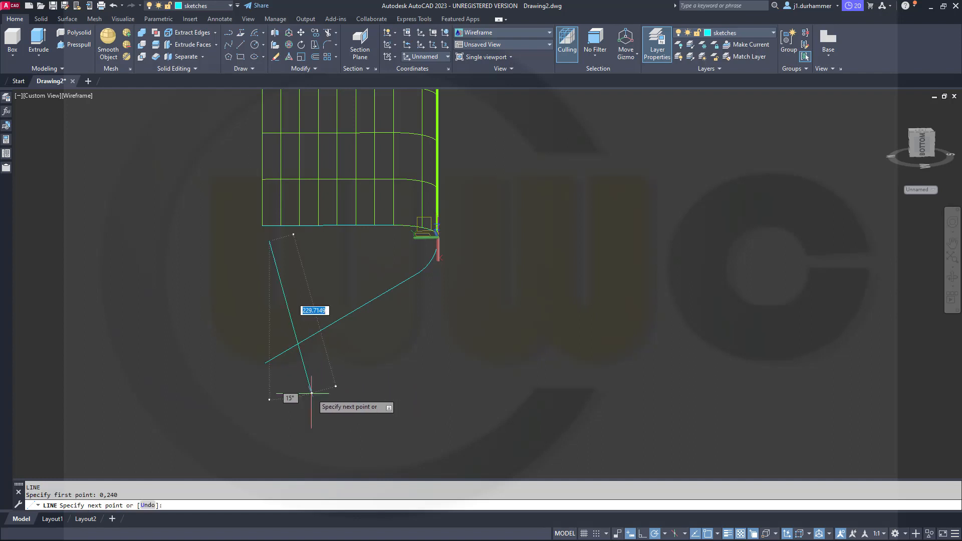
pyautogui.click(269, 416)
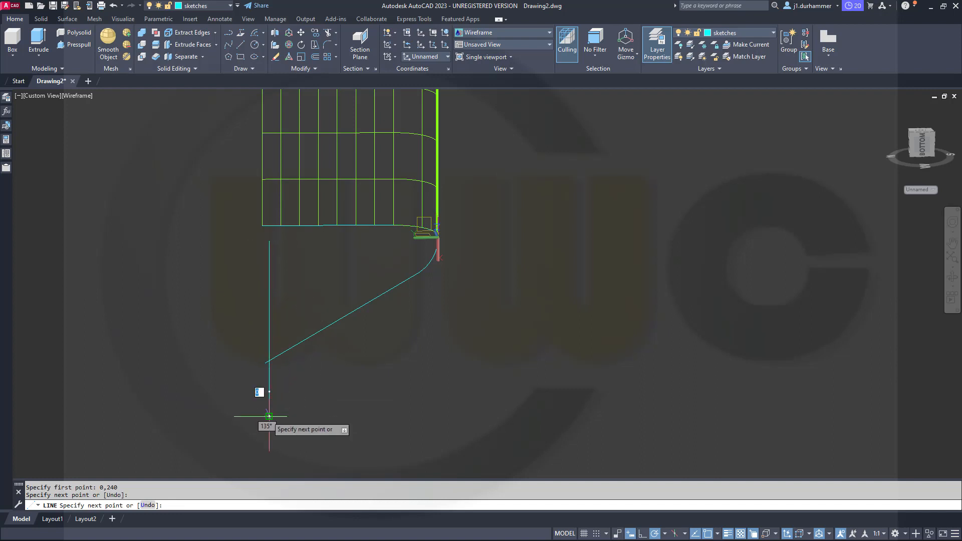
pyautogui.press('Escape')
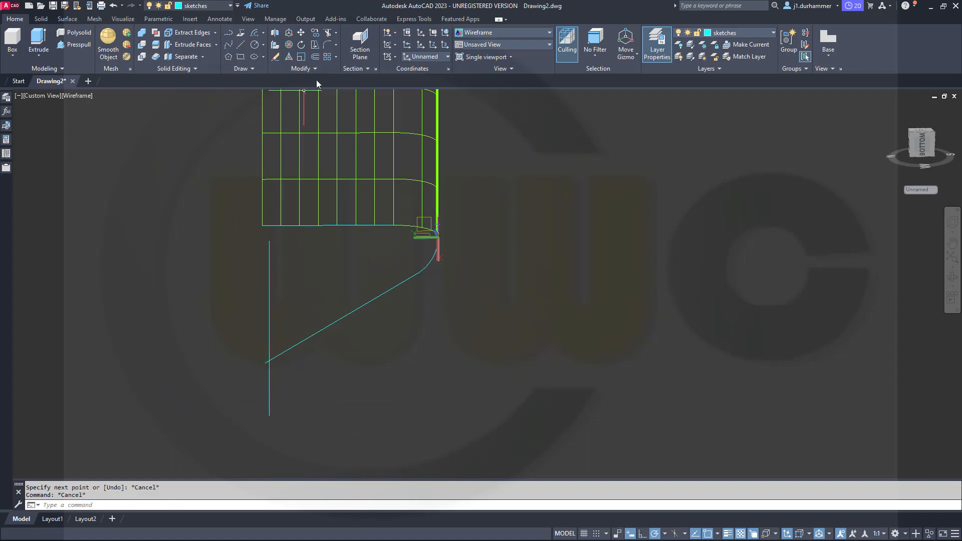
# Trim the slanted line's short end beyond the auxiliary line and delete that auxiliary line.
pyautogui.click(327, 36)
pyautogui.click(311, 368)
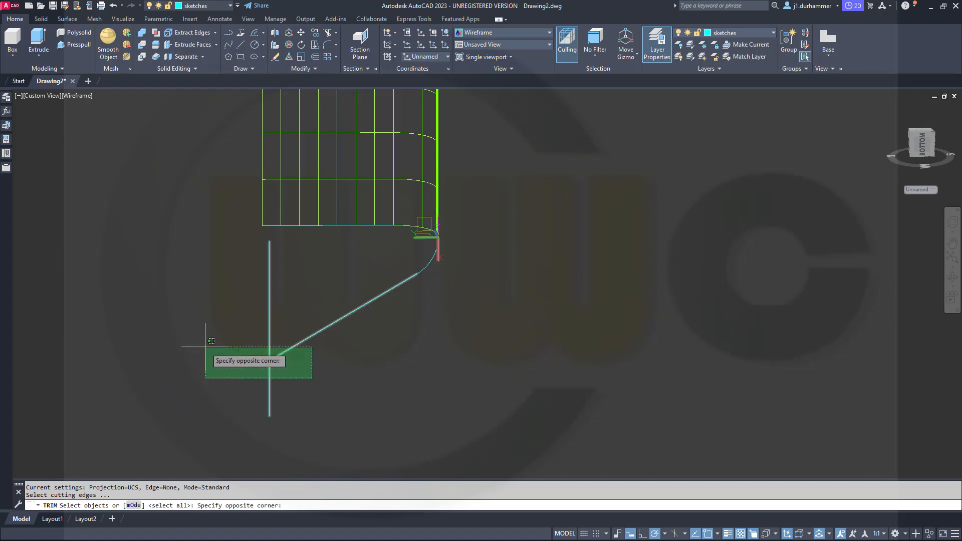
pyautogui.click(207, 334)
pyautogui.scroll(7, 261, 371)
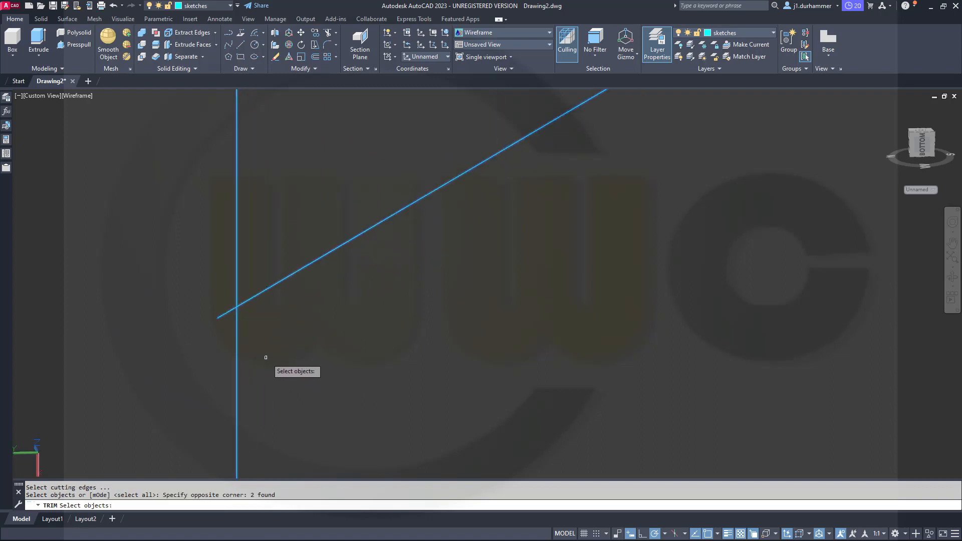
pyautogui.press('Return')
pyautogui.click(223, 314)
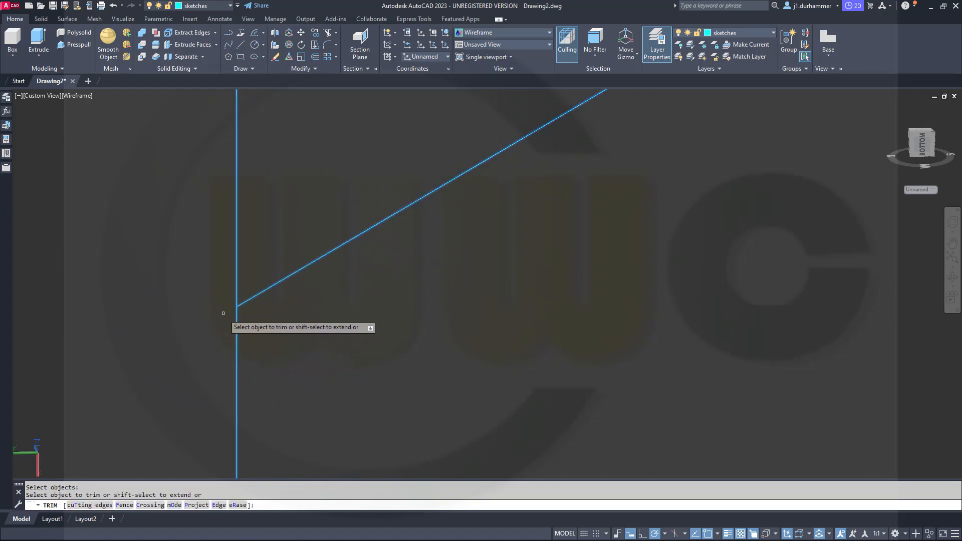
pyautogui.scroll(-5, 256, 295)
pyautogui.press('Escape')
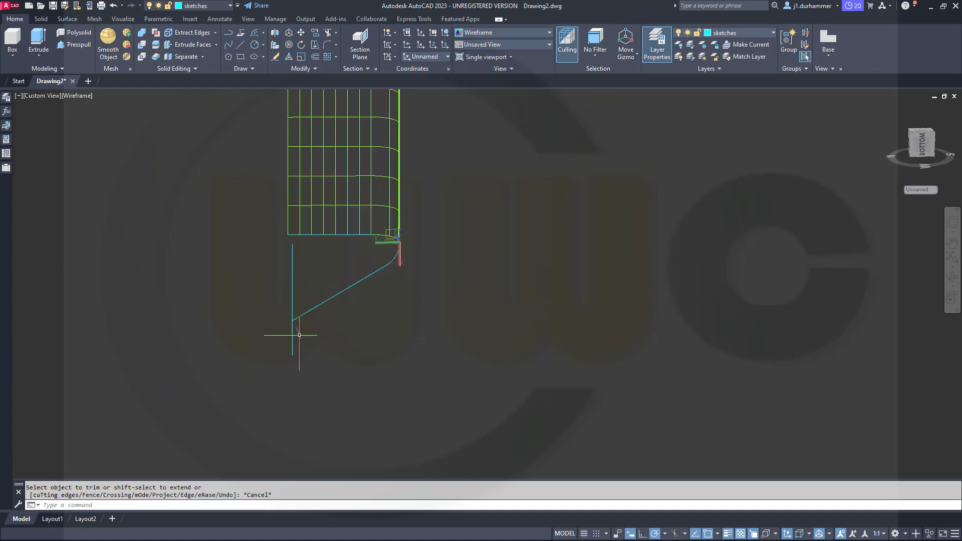
pyautogui.click(292, 336)
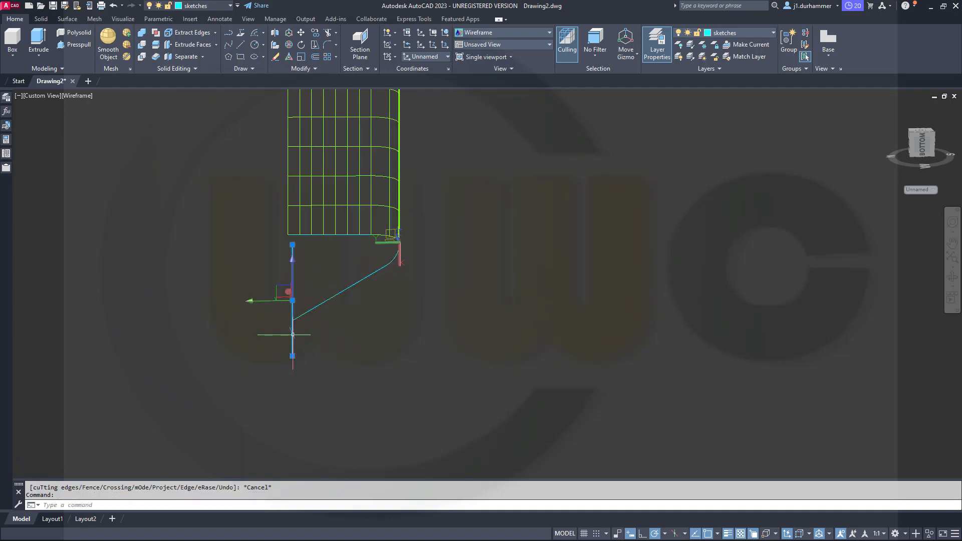
pyautogui.press('Delete')
# Move the UCS origin to the free end of the extruded surface's lower profile edge, keeping its orientation.
pyautogui.moveTo(333, 338)
pyautogui.keyDown('shift'); pyautogui.mouseDown(button='middle')
pyautogui.moveTo(341, 298)
pyautogui.moveTo(211, 245)
pyautogui.moveTo(43, 299)
pyautogui.mouseUp(button='middle'); pyautogui.keyUp('shift')
pyautogui.moveTo(378, 352); pyautogui.dragTo(331, 397, button='middle')
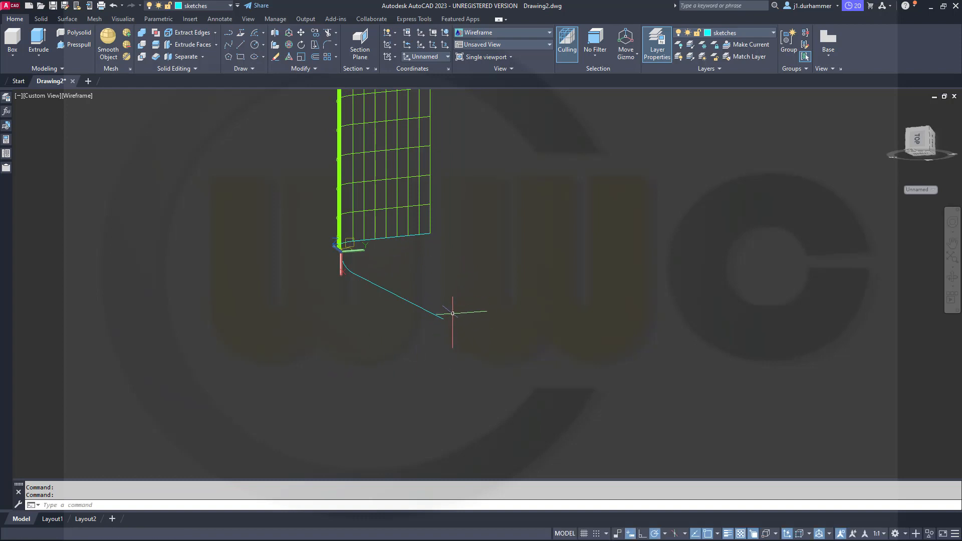
pyautogui.keyDown('shift'); pyautogui.moveTo(436, 337); pyautogui.dragTo(371, 309, button='middle'); pyautogui.keyUp('shift')
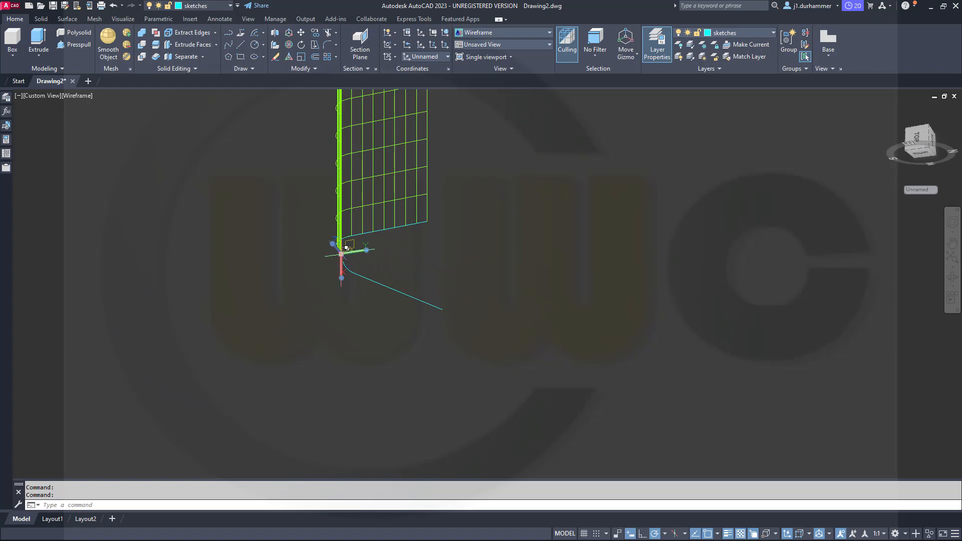
pyautogui.moveTo(346, 248)
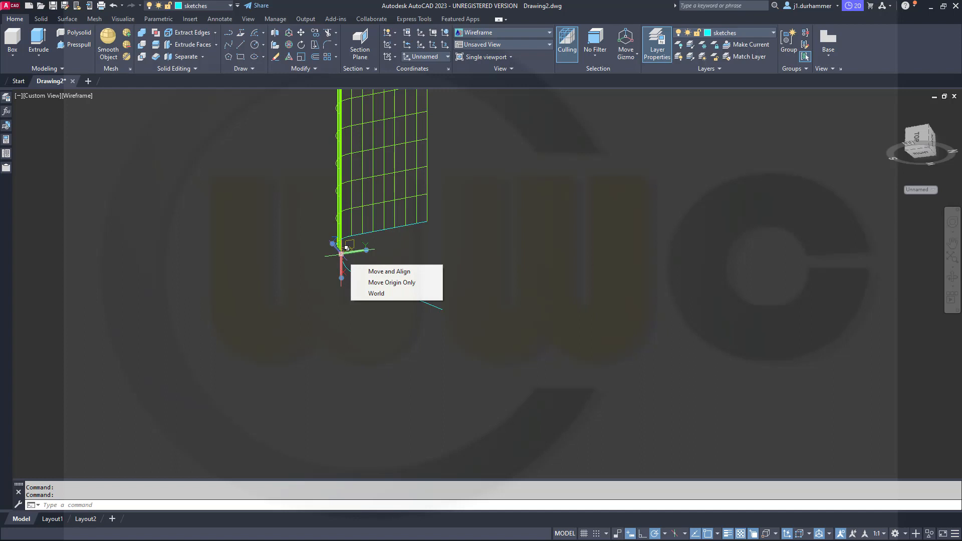
pyautogui.click(347, 248)
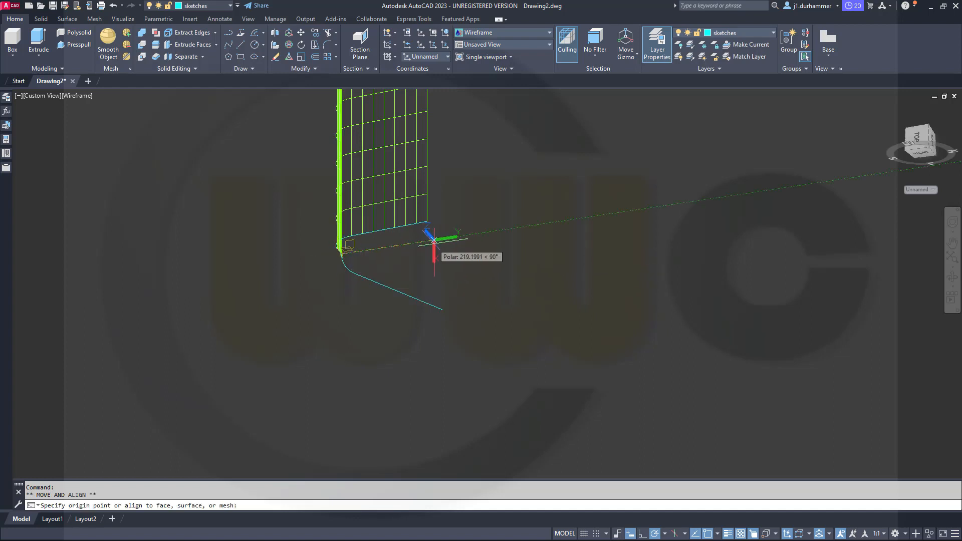
pyautogui.scroll(3, 434, 240)
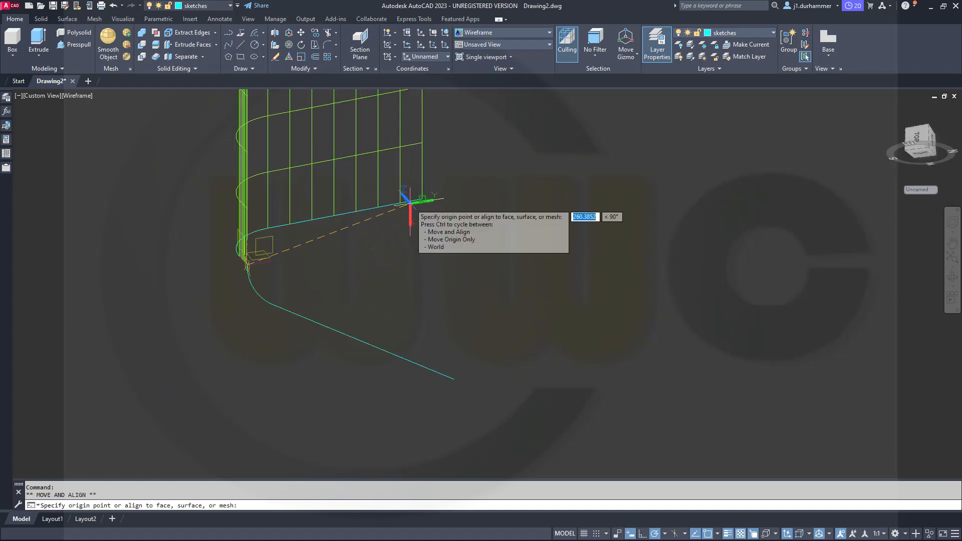
pyautogui.click(422, 199)
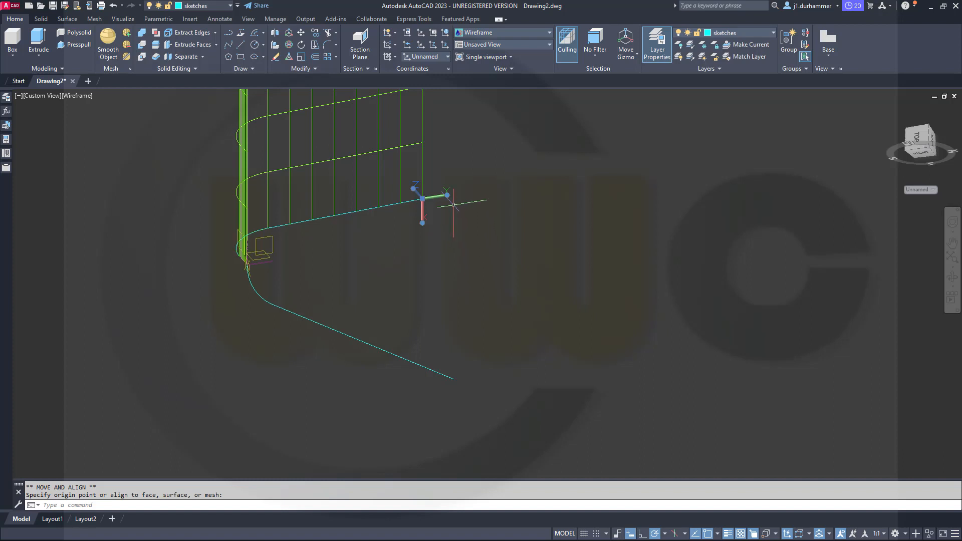
# Rotate the UCS 90° about its X axis at the end of the profile edge.
pyautogui.moveTo(447, 196)
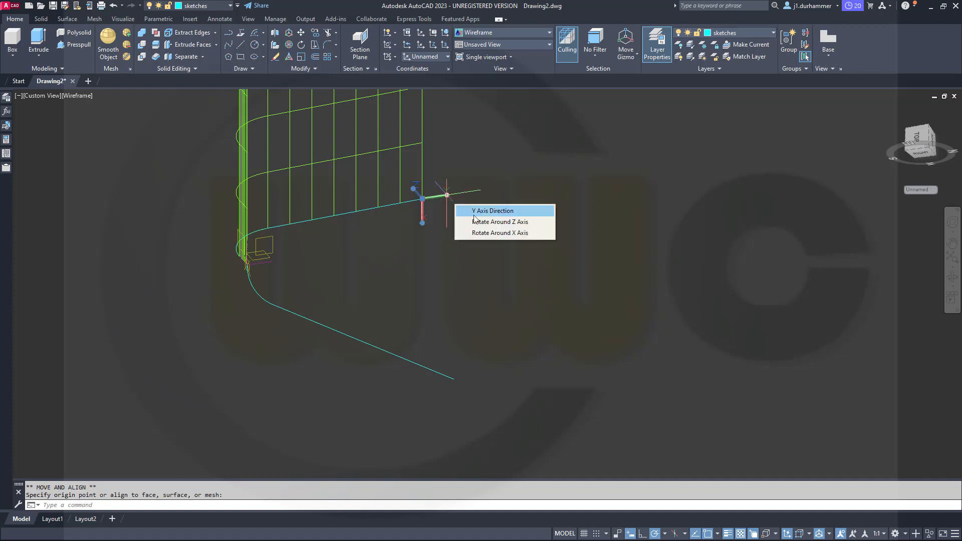
pyautogui.click(489, 233)
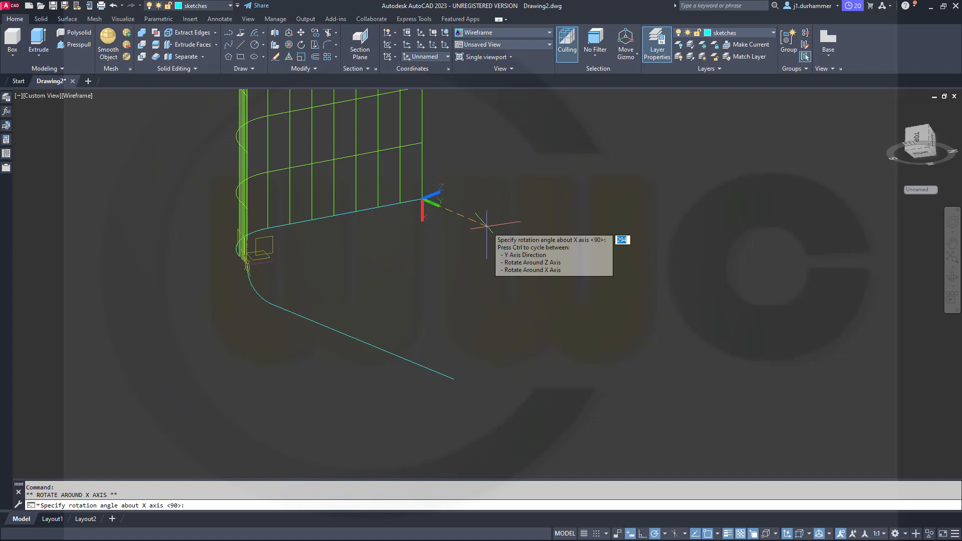
pyautogui.click(486, 227)
pyautogui.press('Escape')
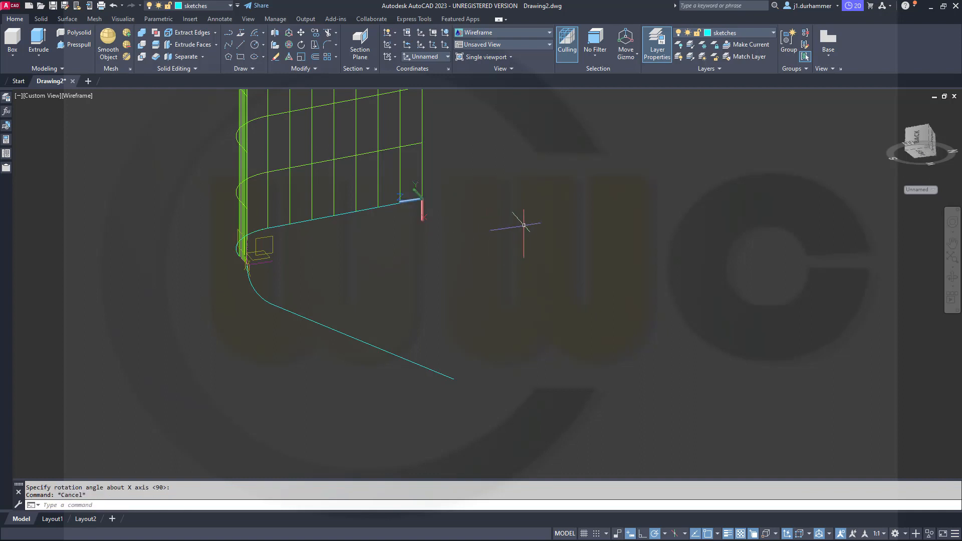
# Draw a Start, Center, Angle arc from 0,0 with its center at @0,-50 and an included angle of -120°.
pyautogui.keyDown('shift'); pyautogui.moveTo(518, 240); pyautogui.dragTo(527, 280, button='middle'); pyautogui.keyUp('shift')
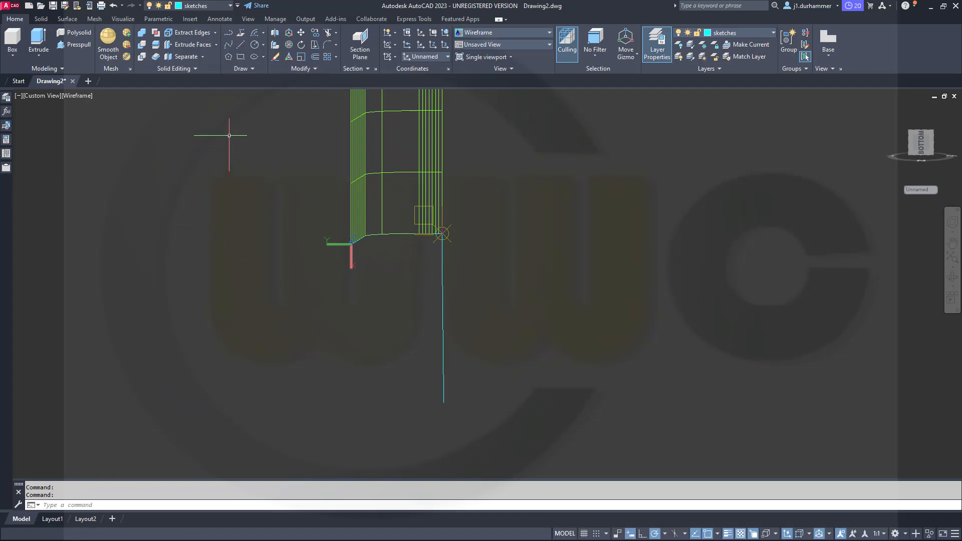
pyautogui.click(254, 36)
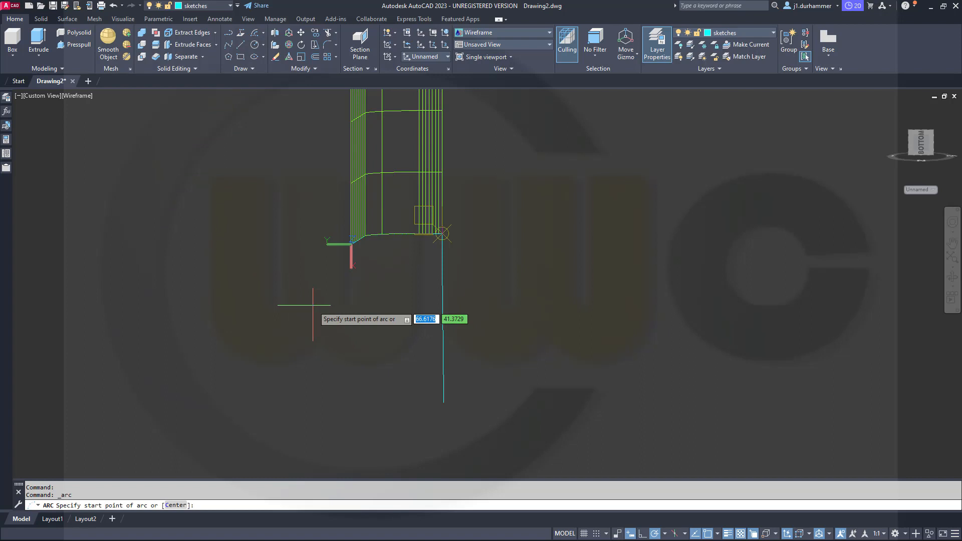
pyautogui.write('0')
pyautogui.press('Tab')
pyautogui.press('Return')
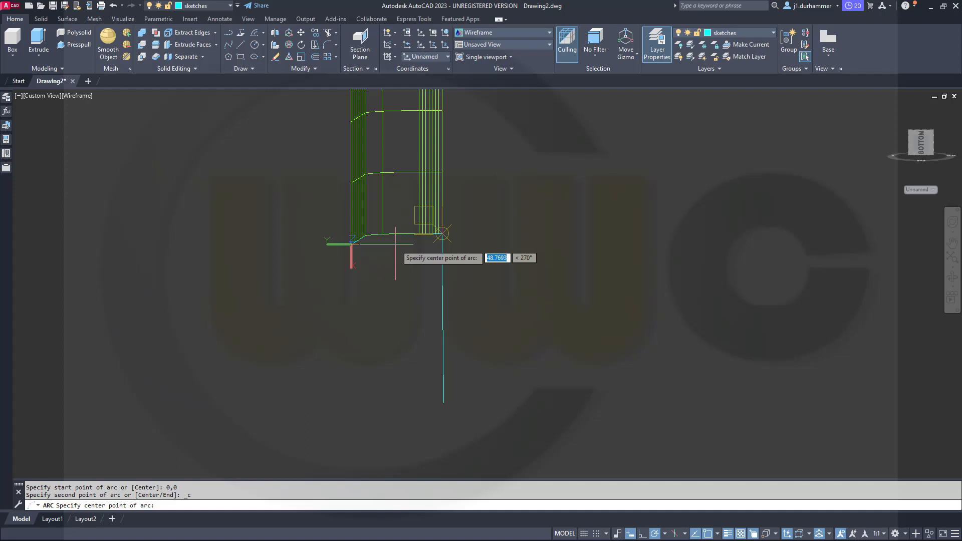
pyautogui.write('0,')
pyautogui.press('Return')
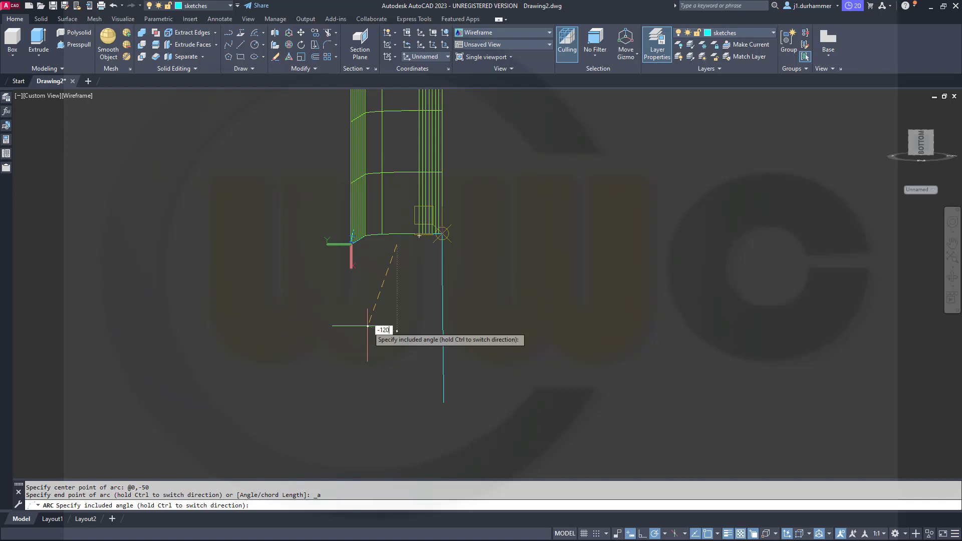
pyautogui.press('Return')
pyautogui.press('Escape')
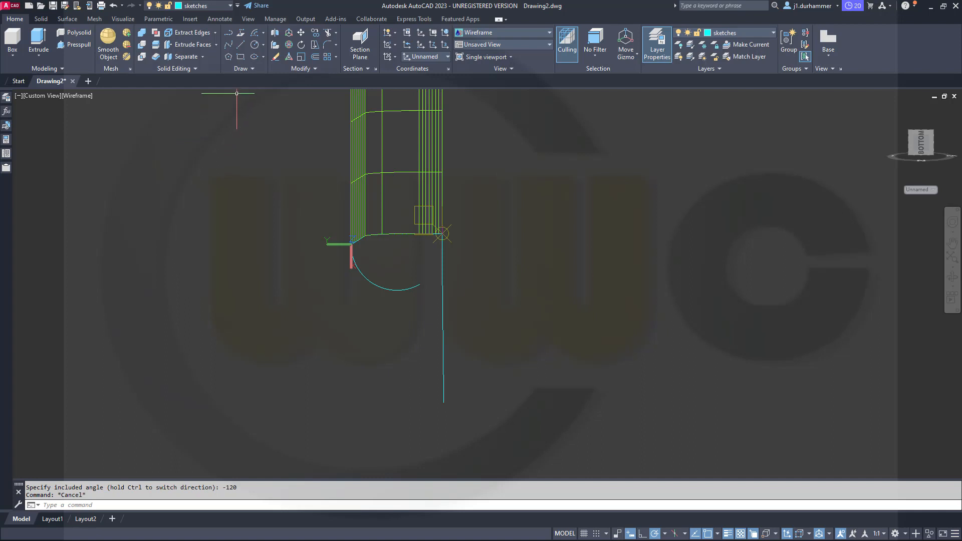
# Draw a line from the free end of the trimmed slanted line, tangent to the new arc.
pyautogui.click(241, 46)
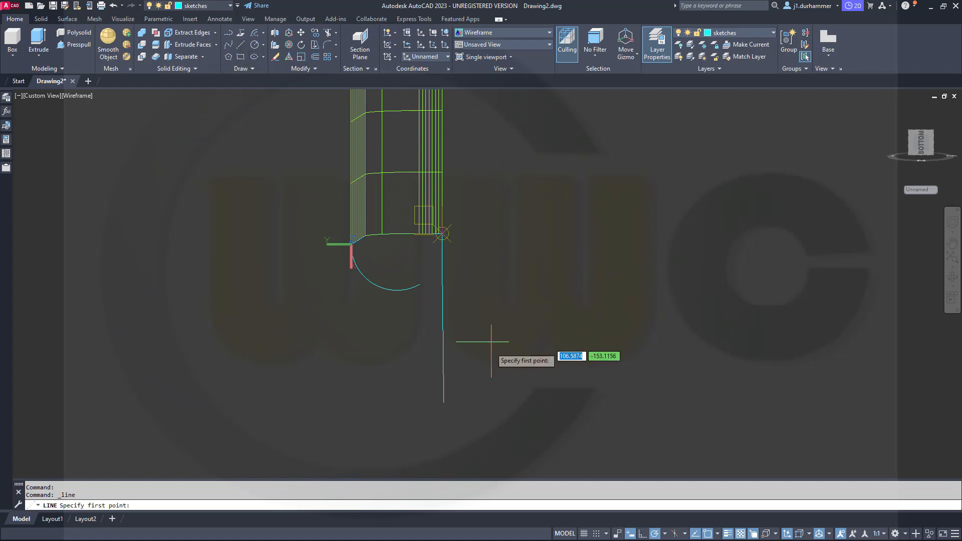
pyautogui.click(444, 401)
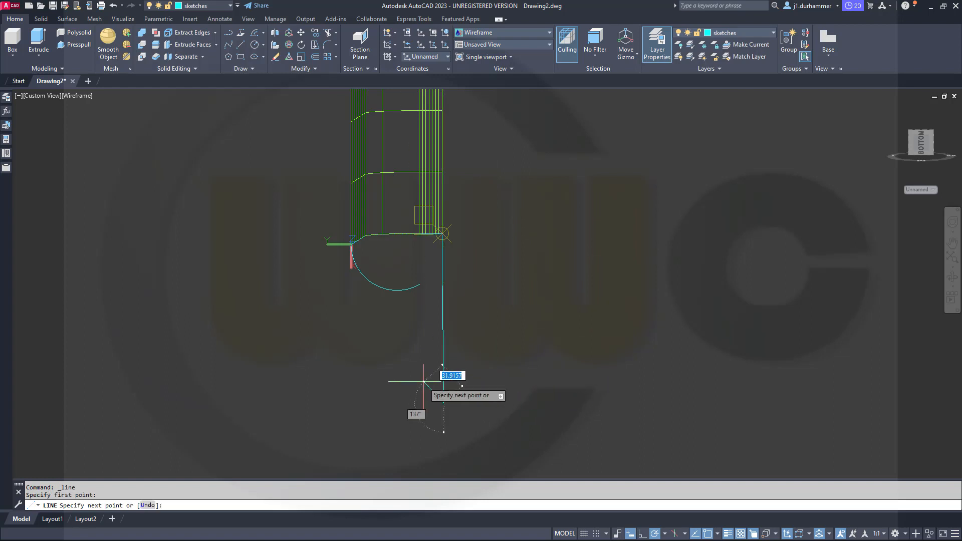
pyautogui.keyDown('shift'); pyautogui.rightClick(374, 317); pyautogui.keyUp('shift')
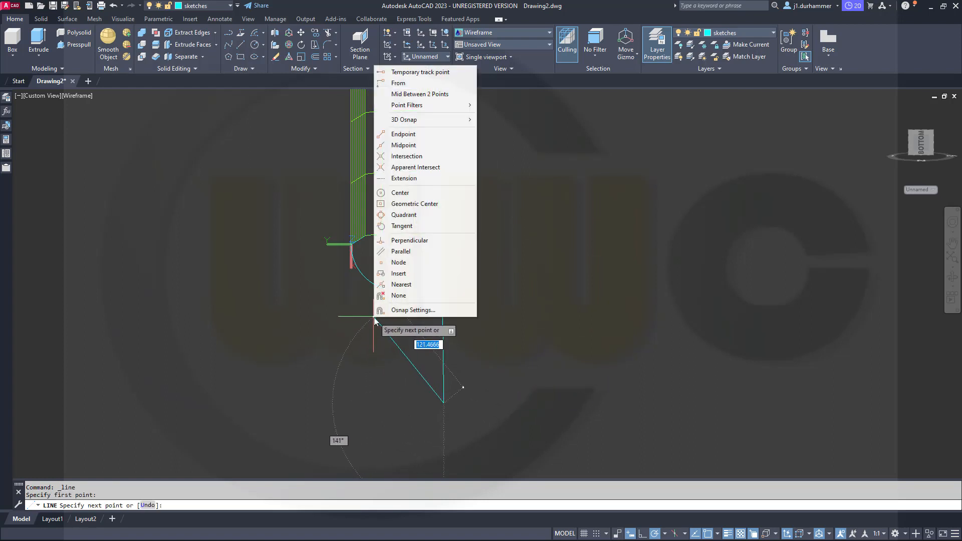
pyautogui.click(402, 225)
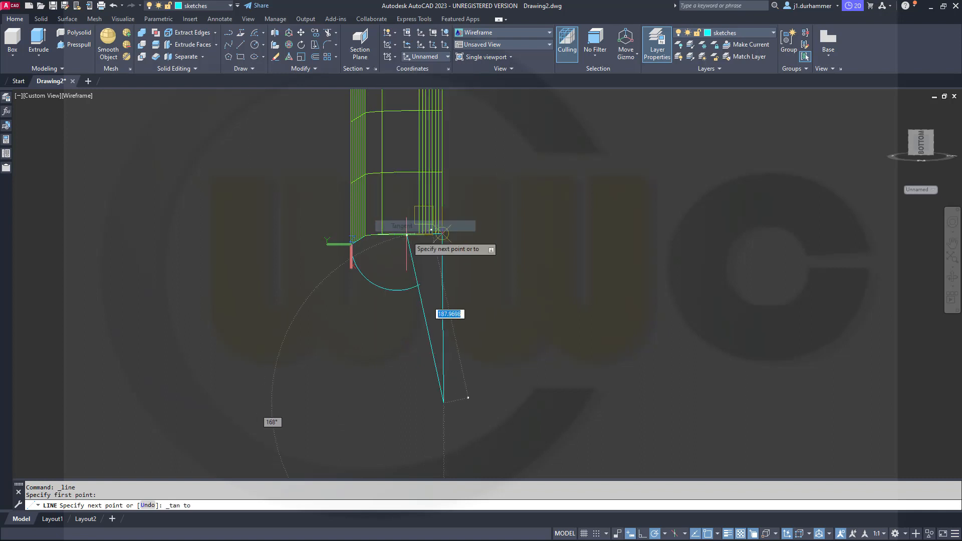
pyautogui.click(373, 282)
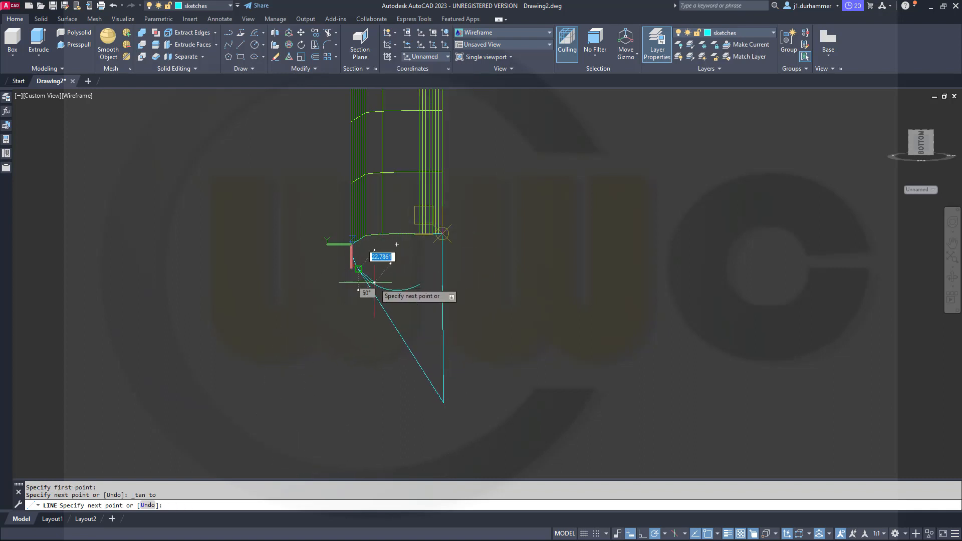
pyautogui.press('Escape')
pyautogui.press('Escape')
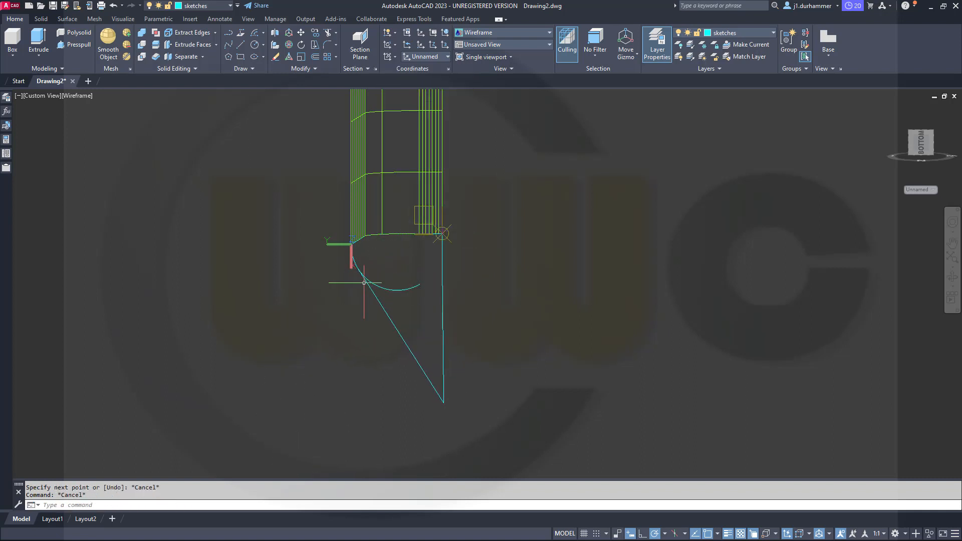
# Trim off the part of the new arc beyond its tangent point, using the arc and tangent line as cutting edges.
pyautogui.moveTo(320, 295); pyautogui.dragTo(351, 304, button='middle')
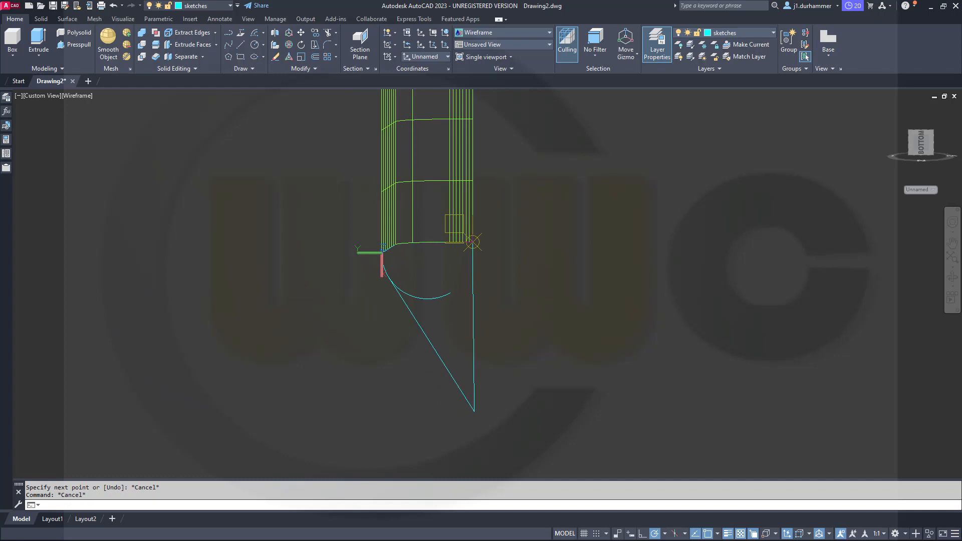
pyautogui.click(921, 149)
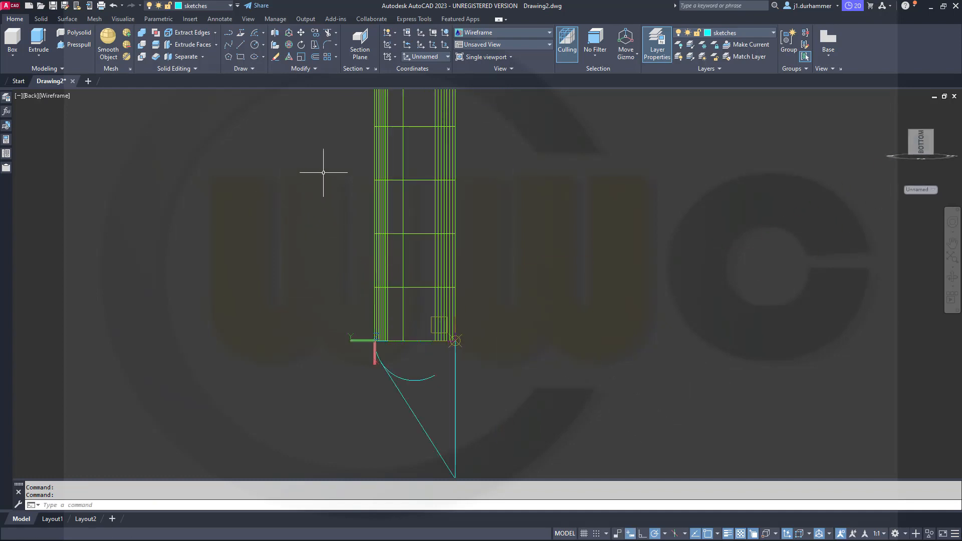
pyautogui.click(327, 36)
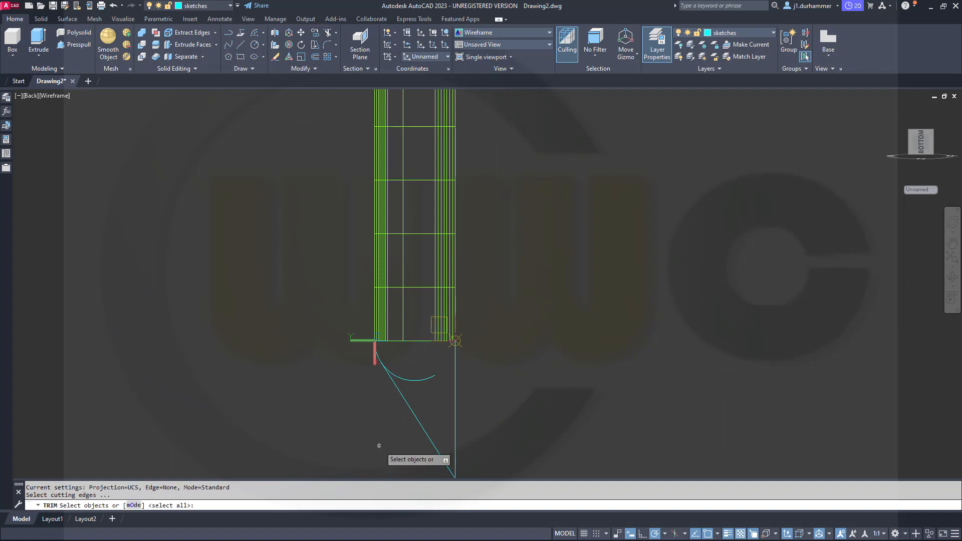
pyautogui.click(406, 375)
pyautogui.click(390, 346)
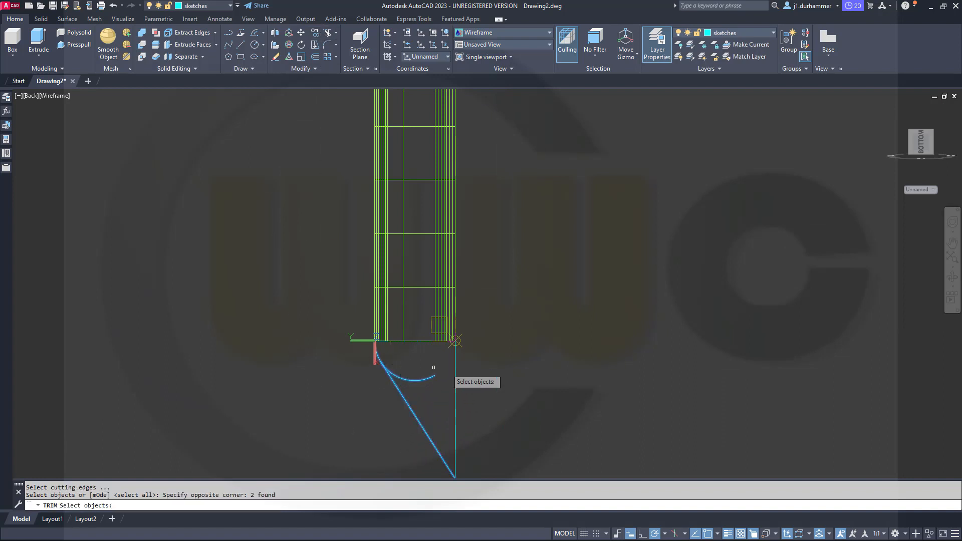
pyautogui.press('Return')
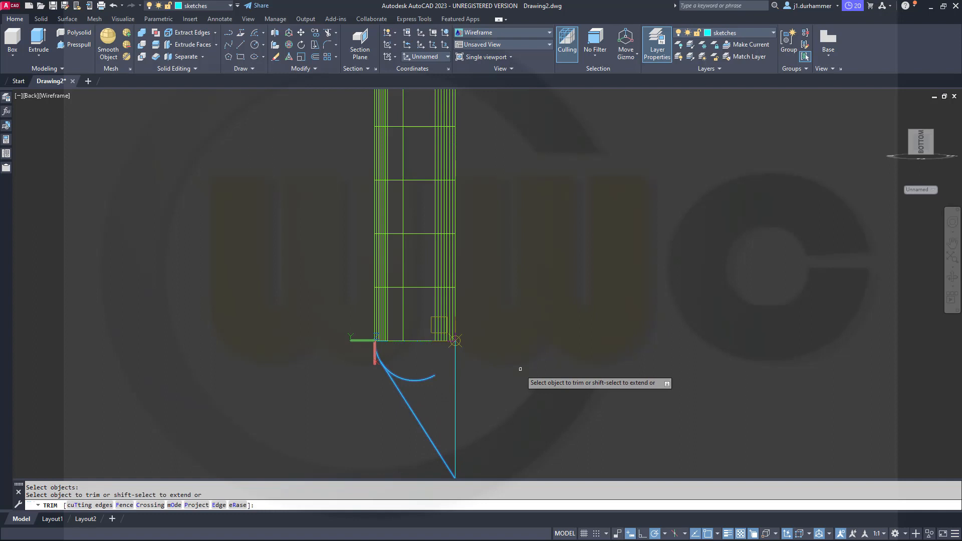
pyautogui.click(419, 378)
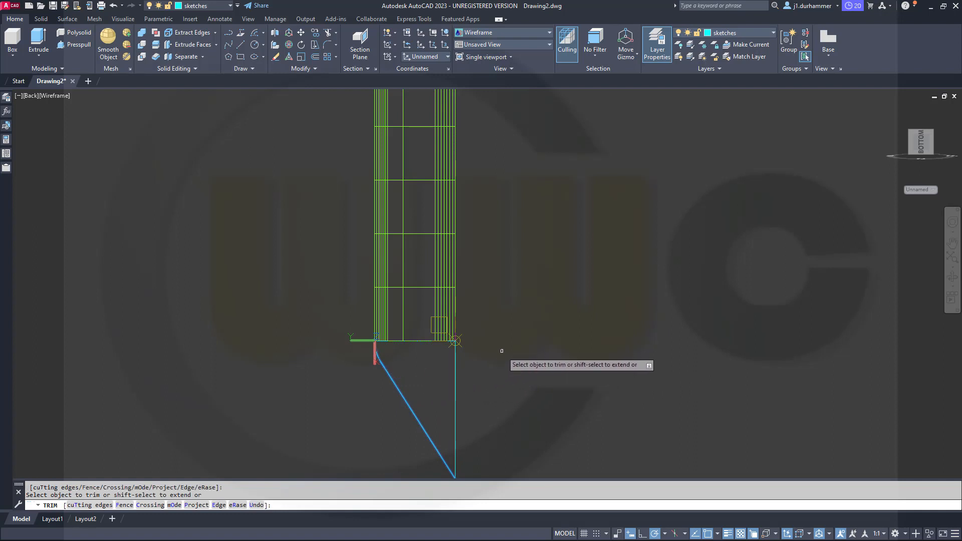
pyautogui.press('Escape')
# Convert the tangent line and the trimmed arc to polylines using PEDIT with the Multiple option.
pyautogui.moveTo(476, 407); pyautogui.dragTo(493, 371, button='middle')
pyautogui.keyDown('shift'); pyautogui.moveTo(445, 344); pyautogui.dragTo(337, 307, button='middle'); pyautogui.keyUp('shift')
pyautogui.scroll(4, 340, 298)
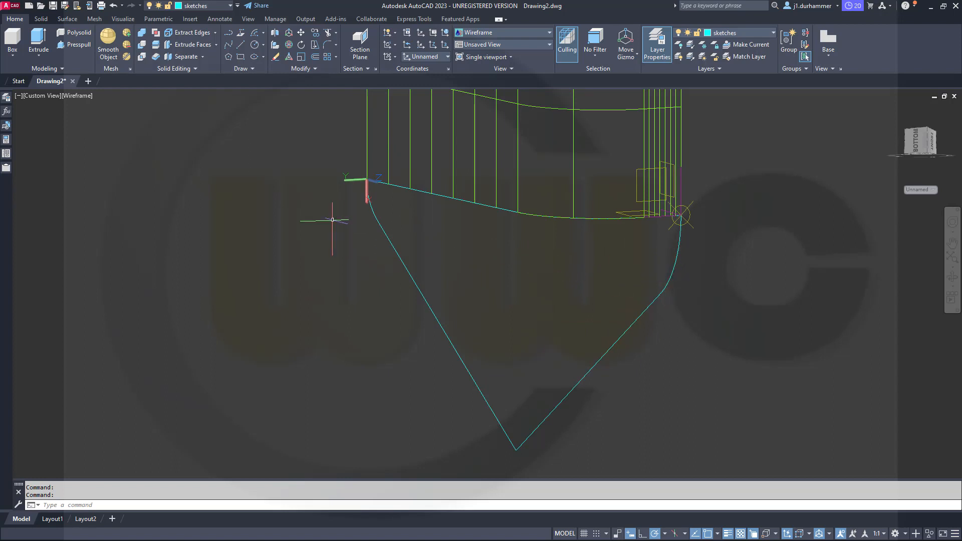
pyautogui.write('pedit')
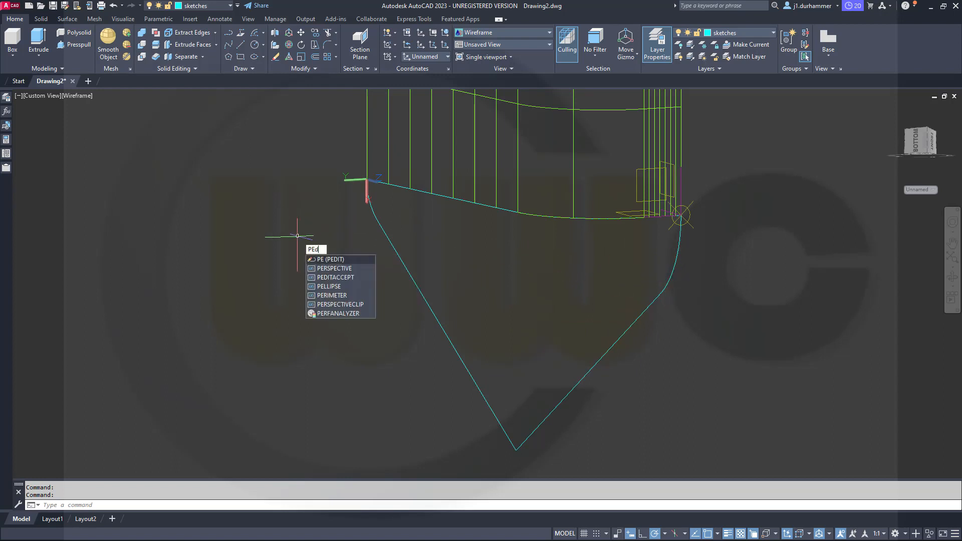
pyautogui.press('Return')
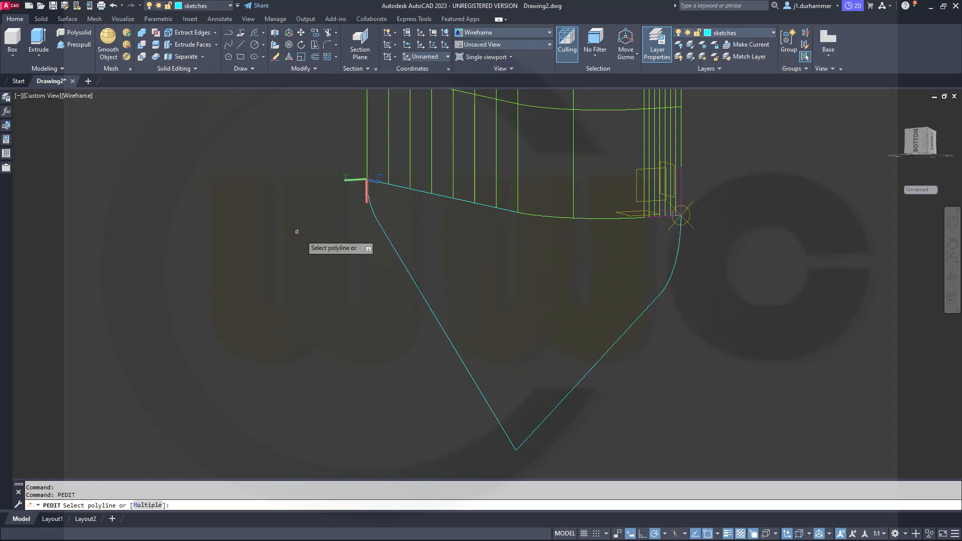
pyautogui.rightClick(379, 291)
pyautogui.click(403, 334)
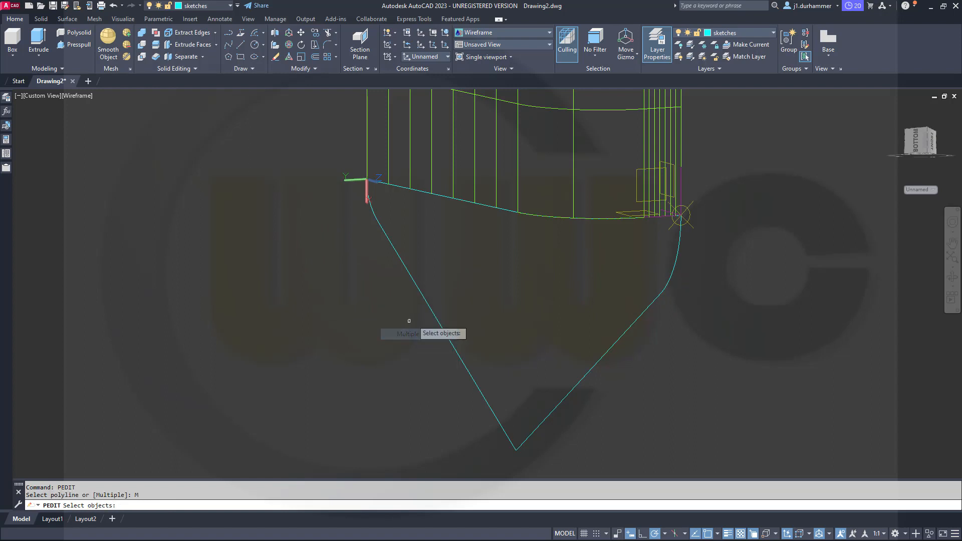
pyautogui.click(430, 308)
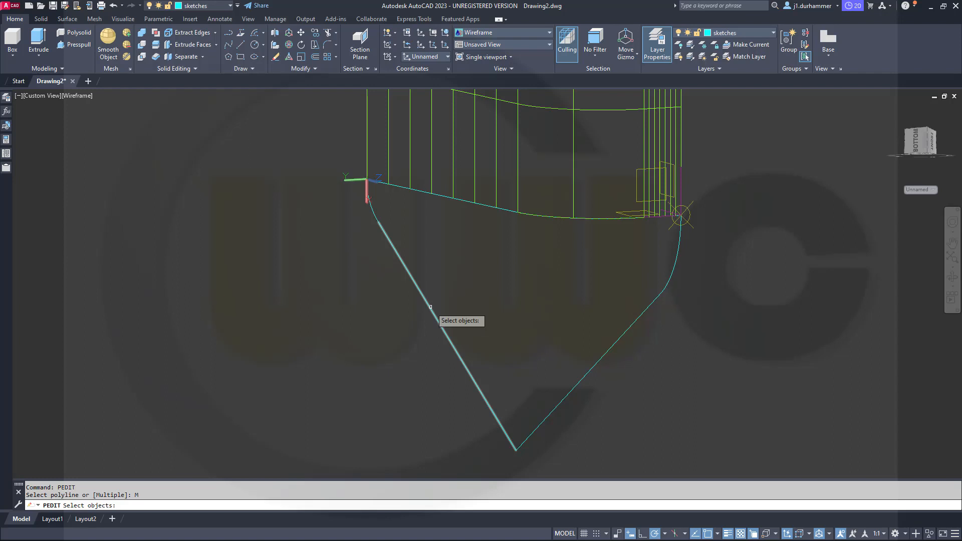
pyautogui.click(373, 212)
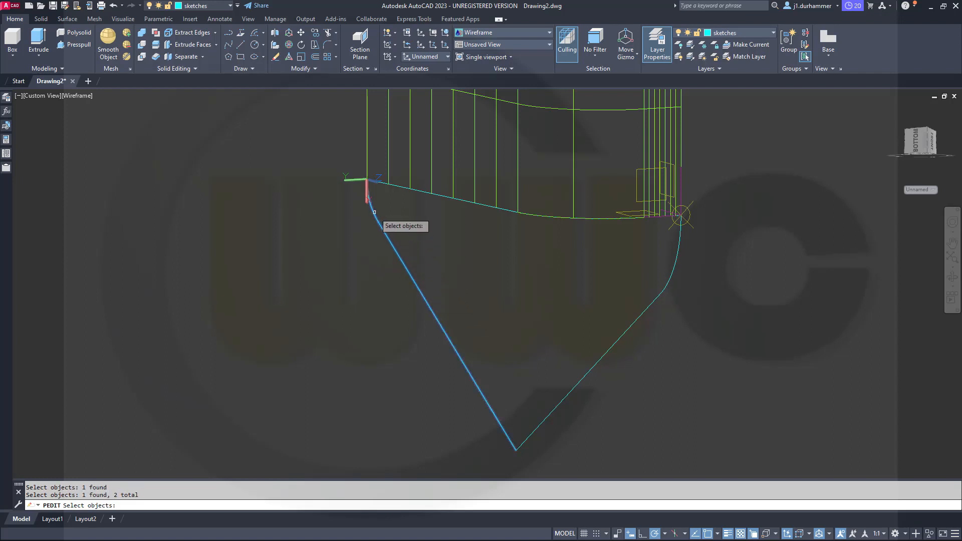
pyautogui.press('Return')
pyautogui.rightClick(356, 281)
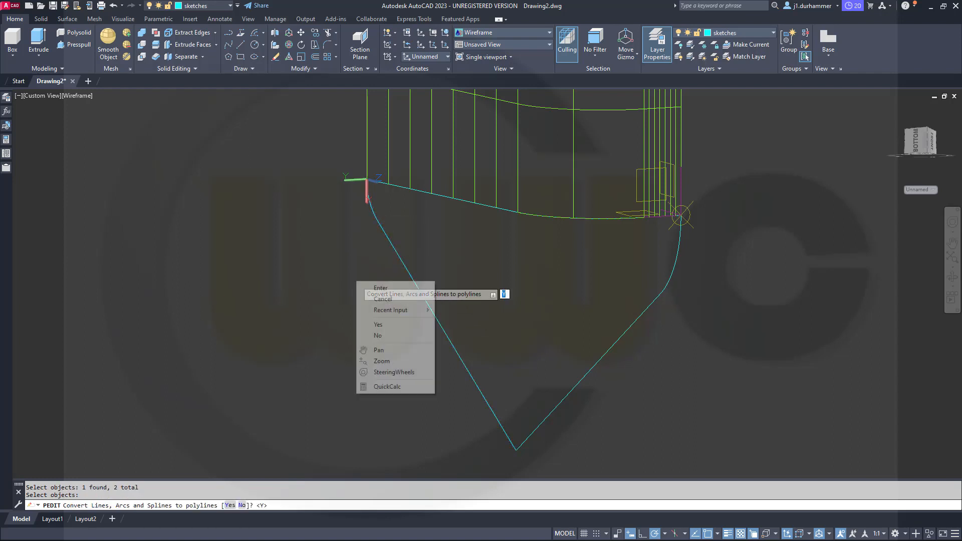
pyautogui.click(378, 325)
# Join the converted line and arc into one polyline with the default fuzz distance and finish the polyline edit.
pyautogui.press('Down')
pyautogui.press('Down')
pyautogui.press('Down')
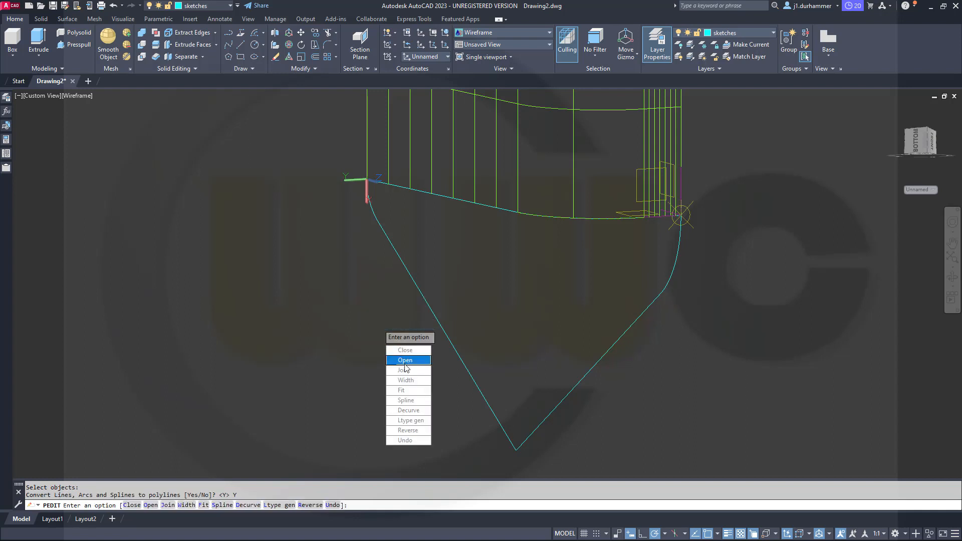
pyautogui.press('Return')
pyautogui.press('Return')
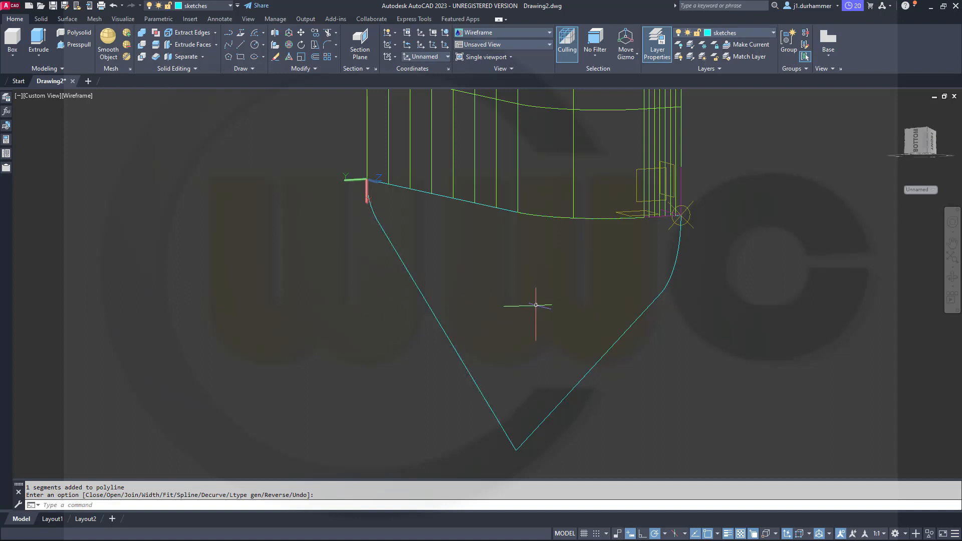
# Convert the arc and slanted line at the curved end of the profile to polylines using PEDIT with the Multiple option.
pyautogui.press('Return')
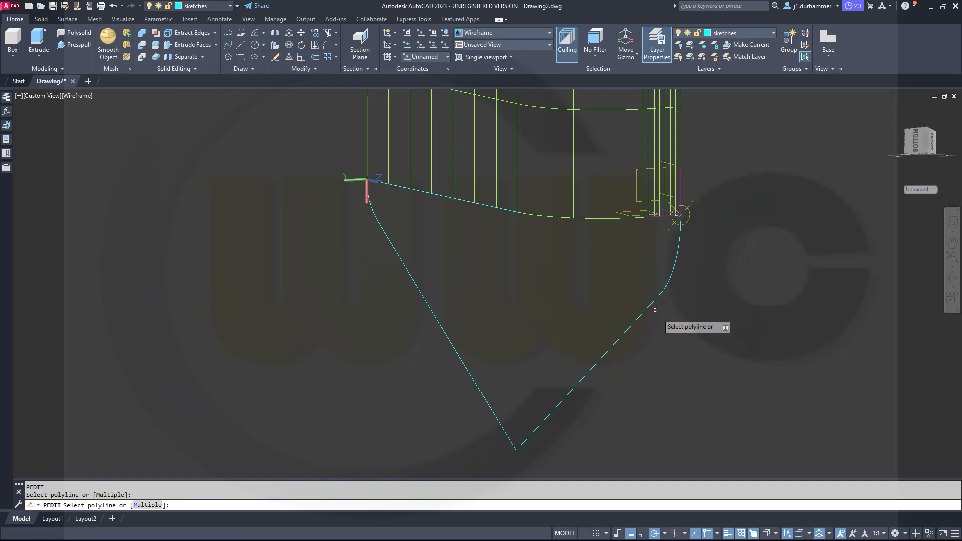
pyautogui.rightClick(659, 322)
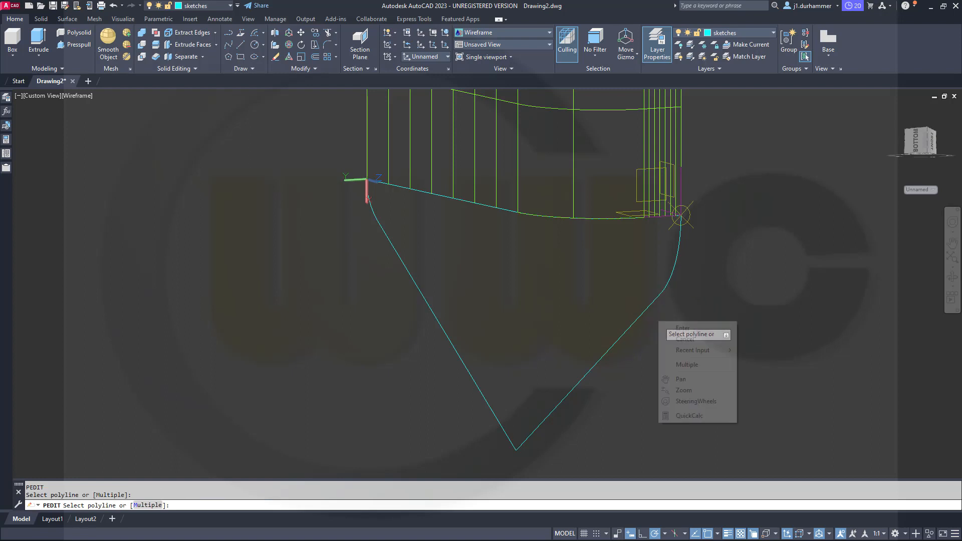
pyautogui.click(697, 364)
pyautogui.click(712, 336)
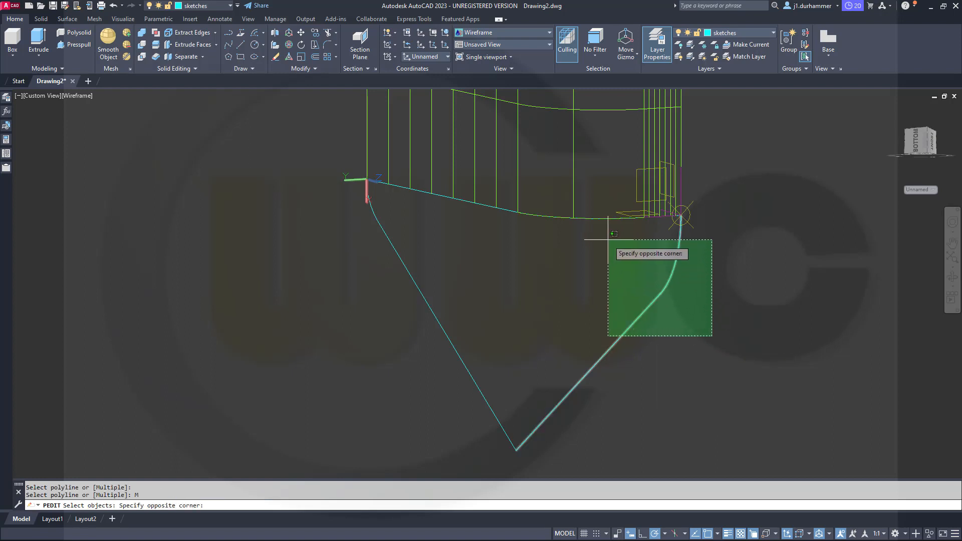
pyautogui.click(601, 235)
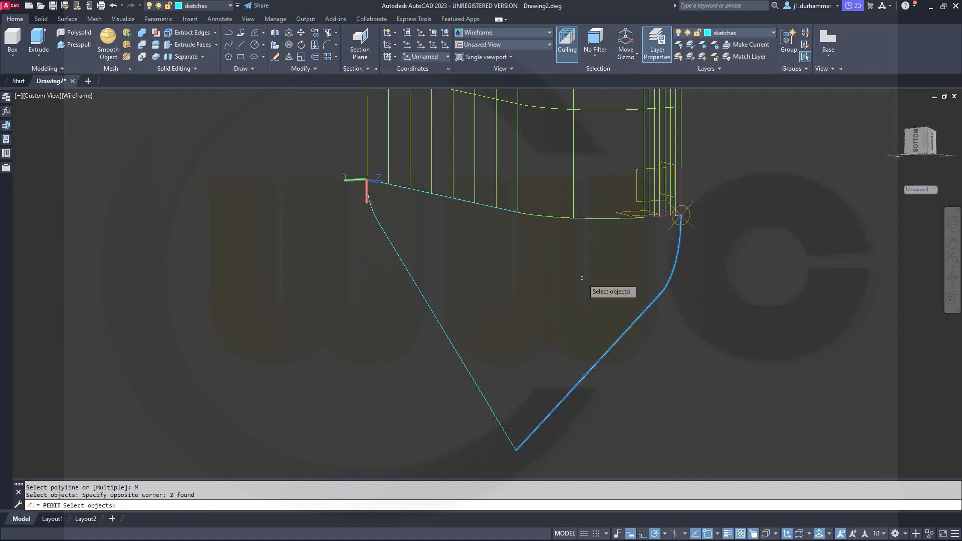
pyautogui.press('Return')
pyautogui.rightClick(600, 286)
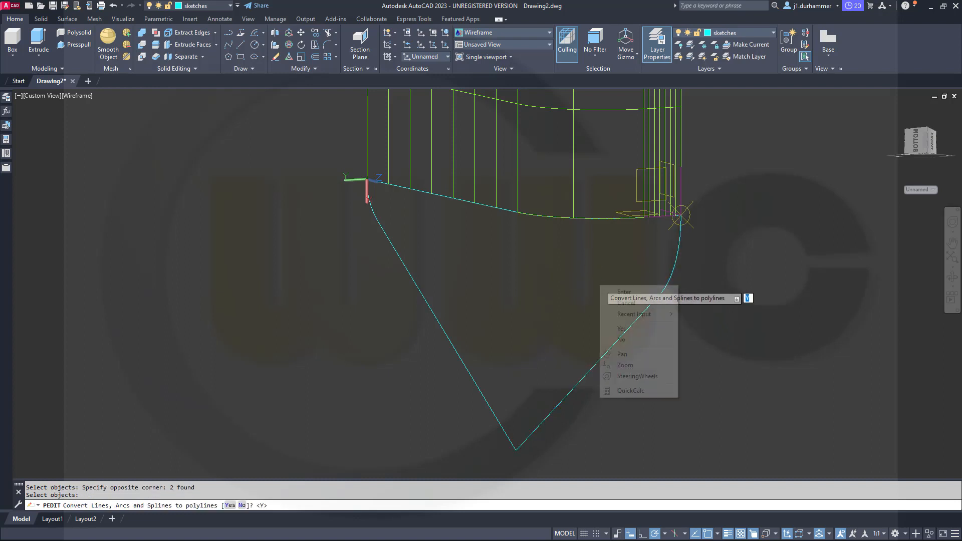
pyautogui.click(630, 329)
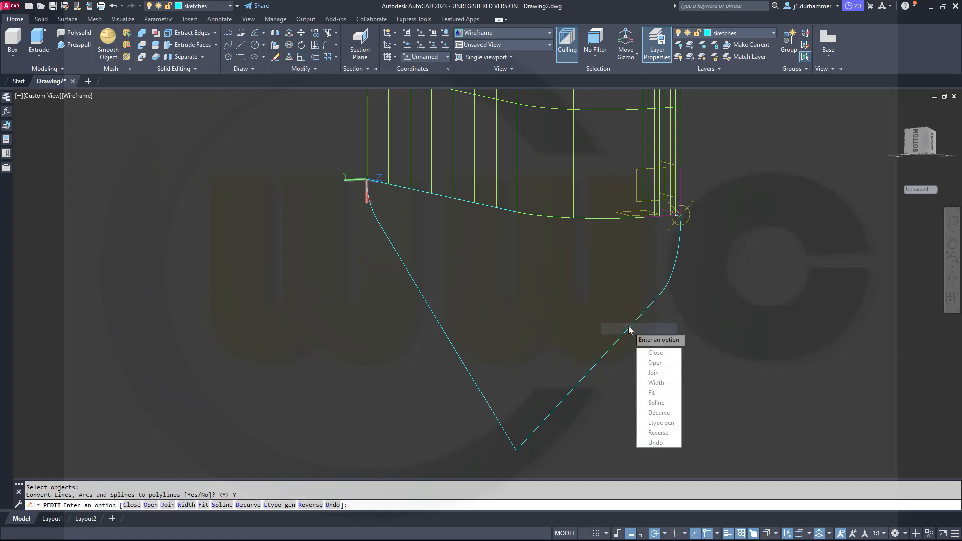
# Join the two converted segments at the profile's curved end into one polyline with the default fuzz distance and finish the edit.
pyautogui.click(654, 373)
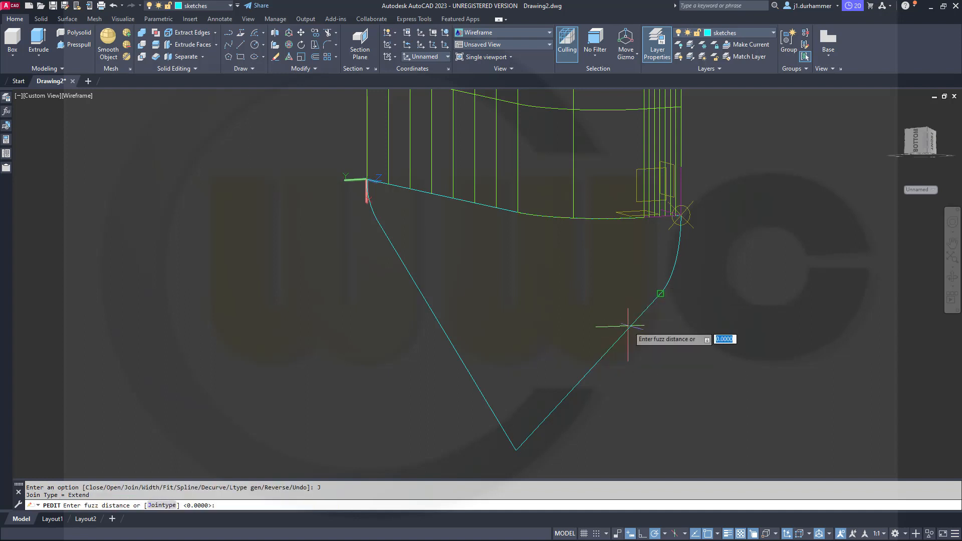
pyautogui.press('Return')
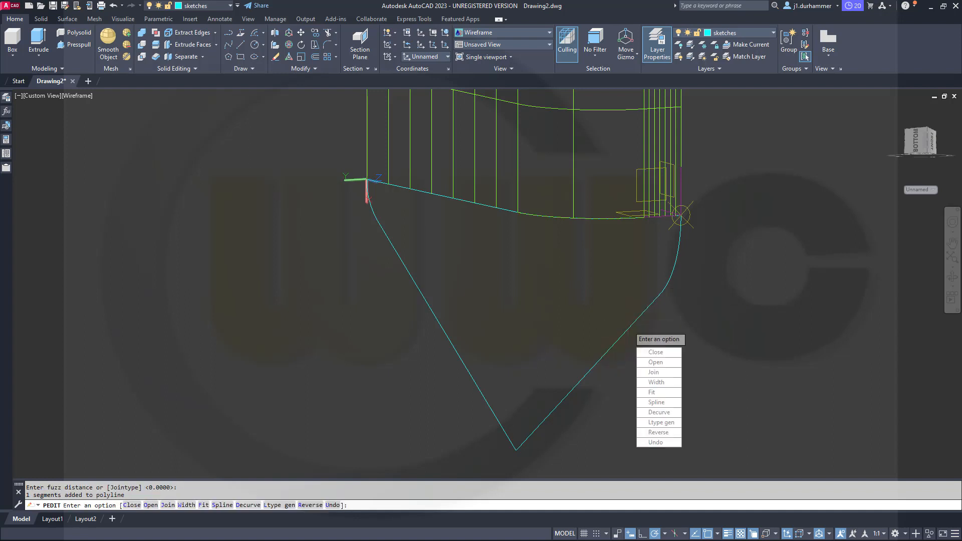
pyautogui.press('Return')
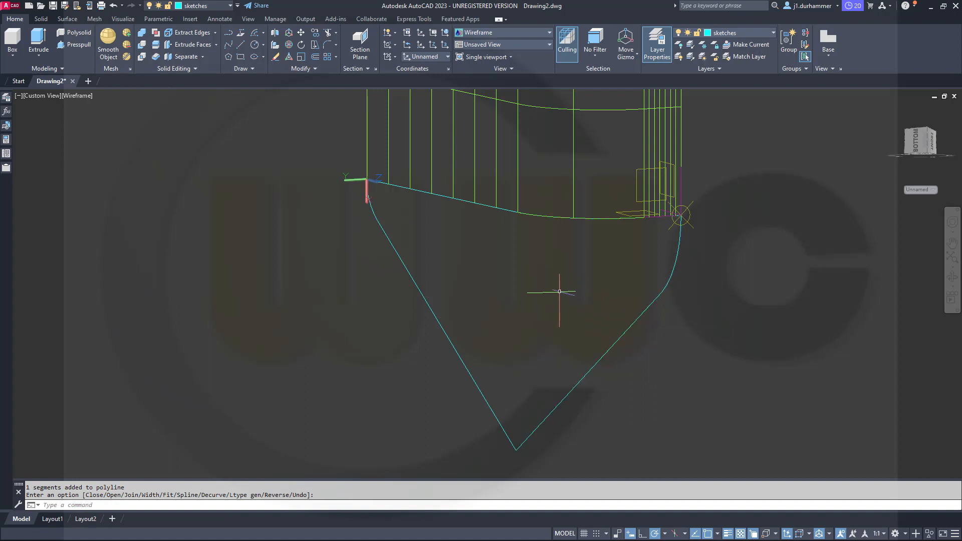
# Start a surface loft and join the three connected lower edges of the extruded surface into a single first cross section.
pyautogui.keyDown('shift'); pyautogui.moveTo(560, 291); pyautogui.dragTo(491, 256, button='middle'); pyautogui.keyUp('shift')
pyautogui.press('Return')
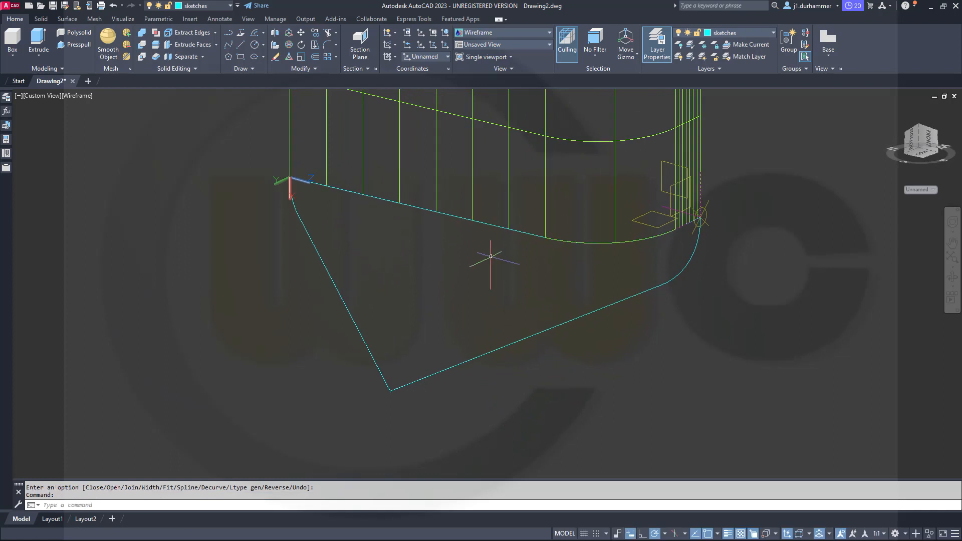
pyautogui.click(67, 19)
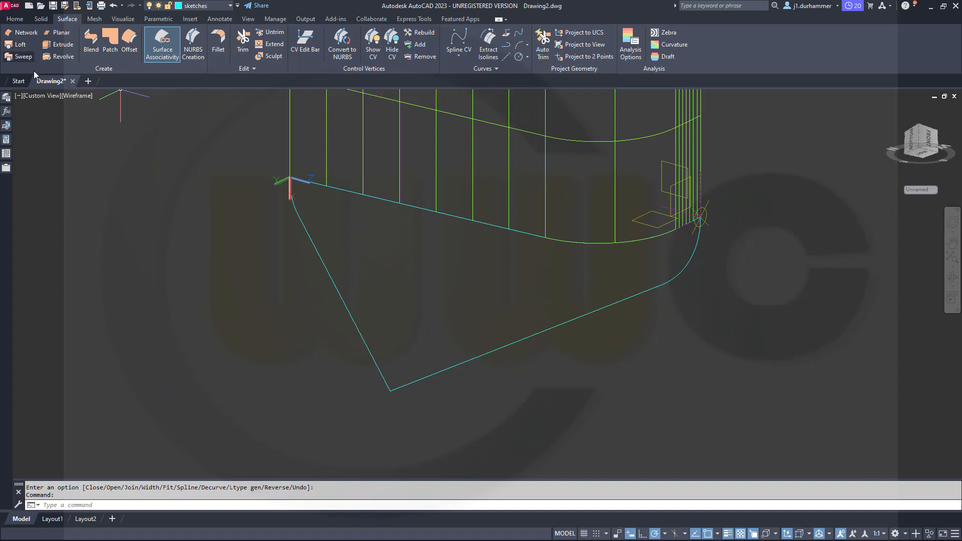
pyautogui.moveTo(142, 188); pyautogui.dragTo(175, 225, button='middle')
pyautogui.moveTo(261, 232)
pyautogui.keyDown('shift'); pyautogui.mouseDown(button='middle')
pyautogui.moveTo(257, 204)
pyautogui.moveTo(264, 215)
pyautogui.moveTo(250, 236)
pyautogui.mouseUp(button='middle'); pyautogui.keyUp('shift')
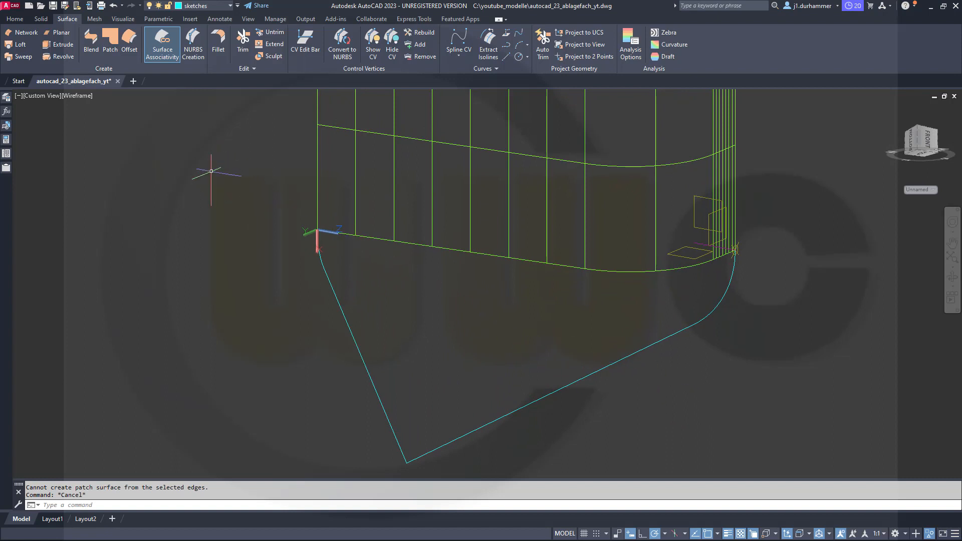
pyautogui.click(20, 44)
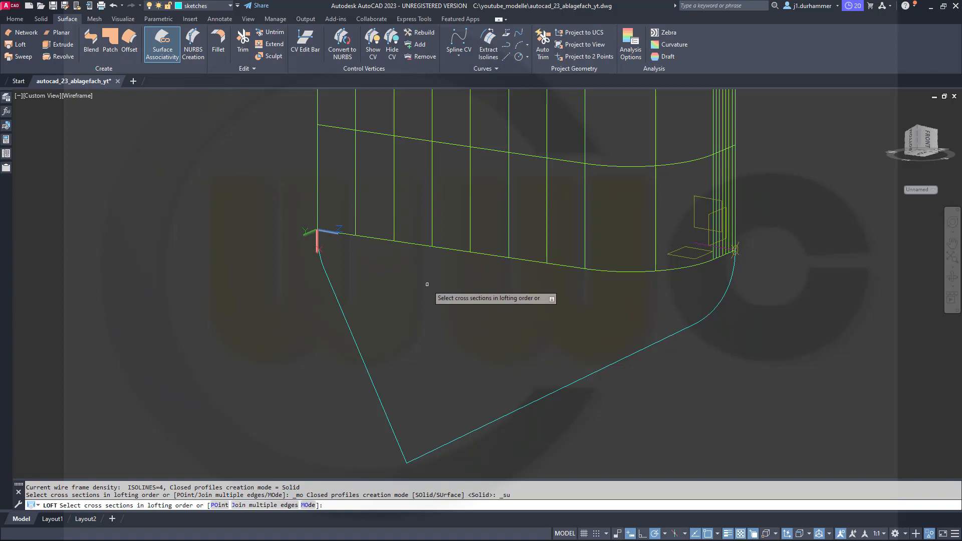
pyautogui.press('Escape')
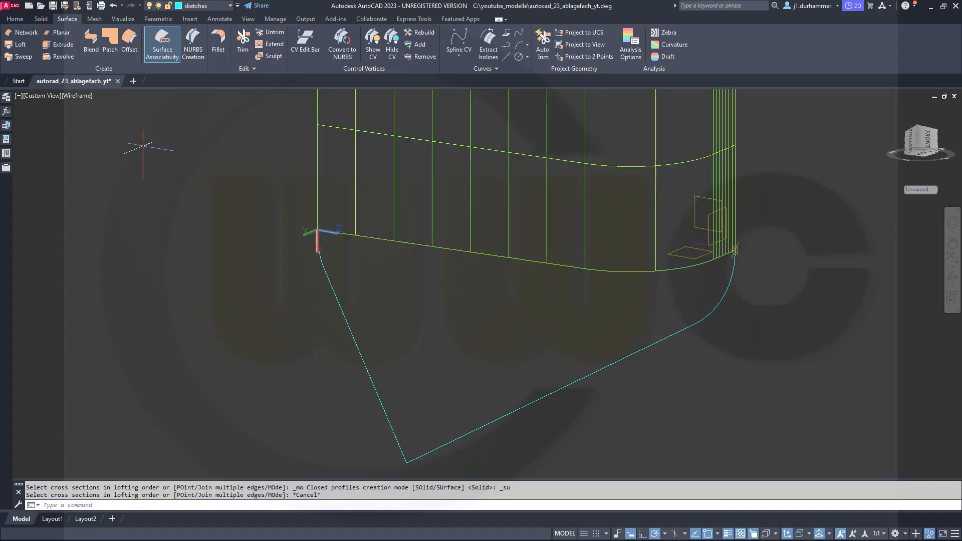
pyautogui.click(21, 44)
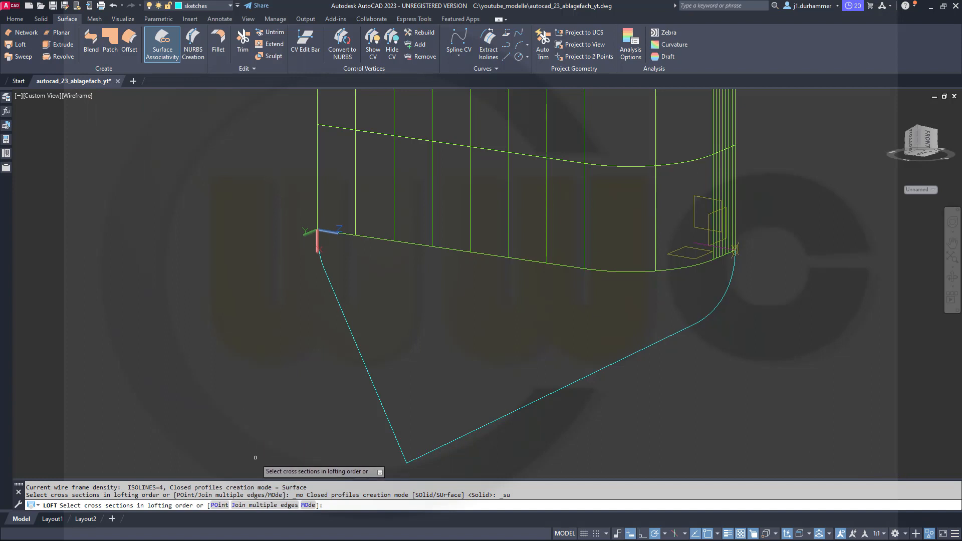
pyautogui.click(262, 505)
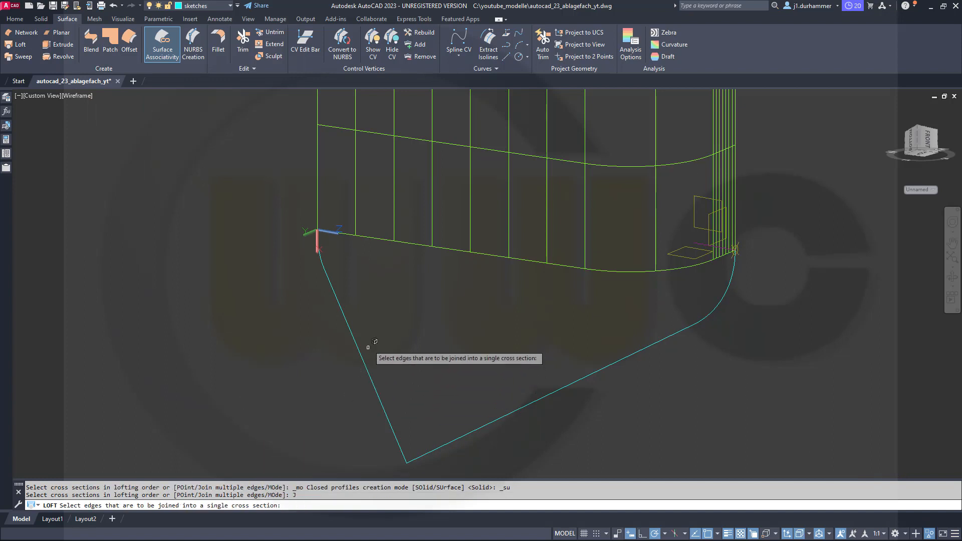
pyautogui.click(370, 236)
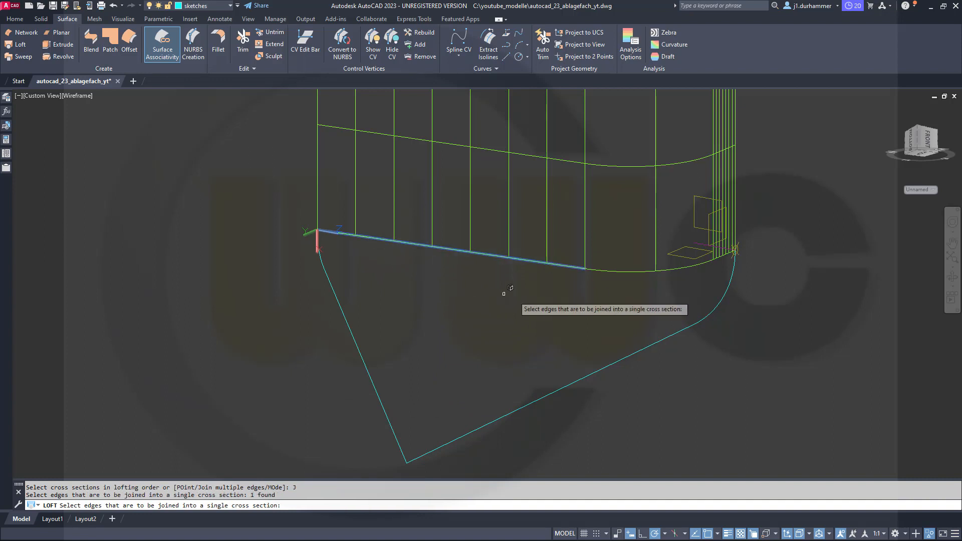
pyautogui.click(616, 271)
pyautogui.click(728, 255)
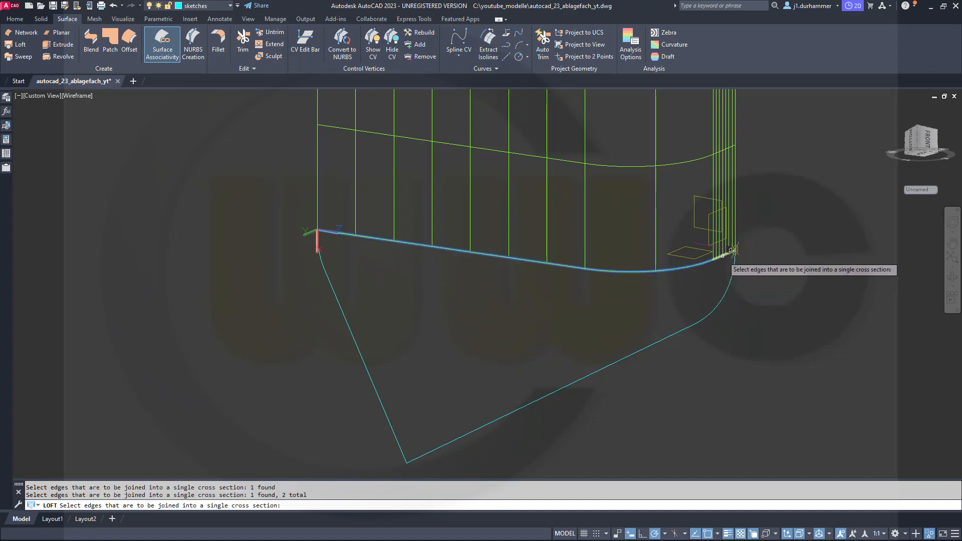
pyautogui.press('Return')
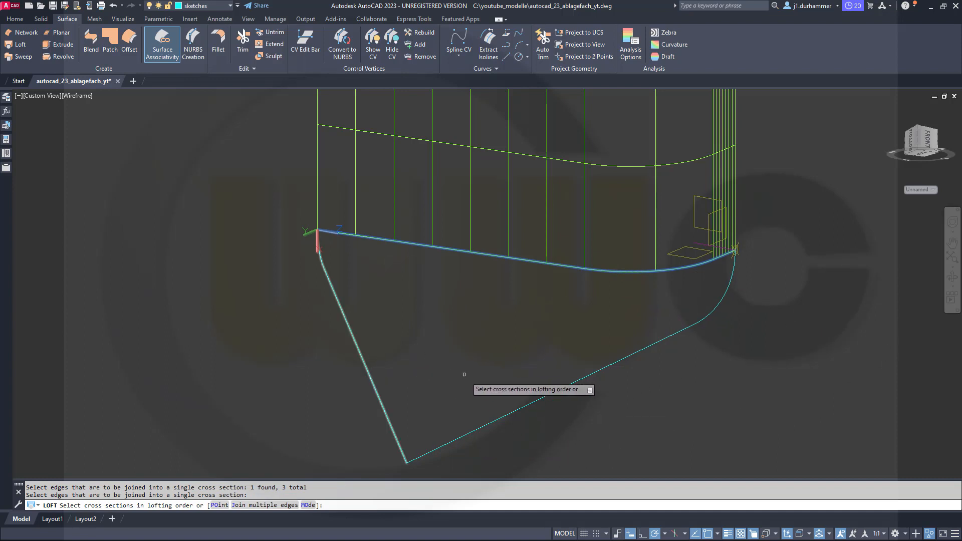
# Complete the loft with the polyline at the curved end as second cross section and the polyline at the straight end as guide.
pyautogui.click(492, 421)
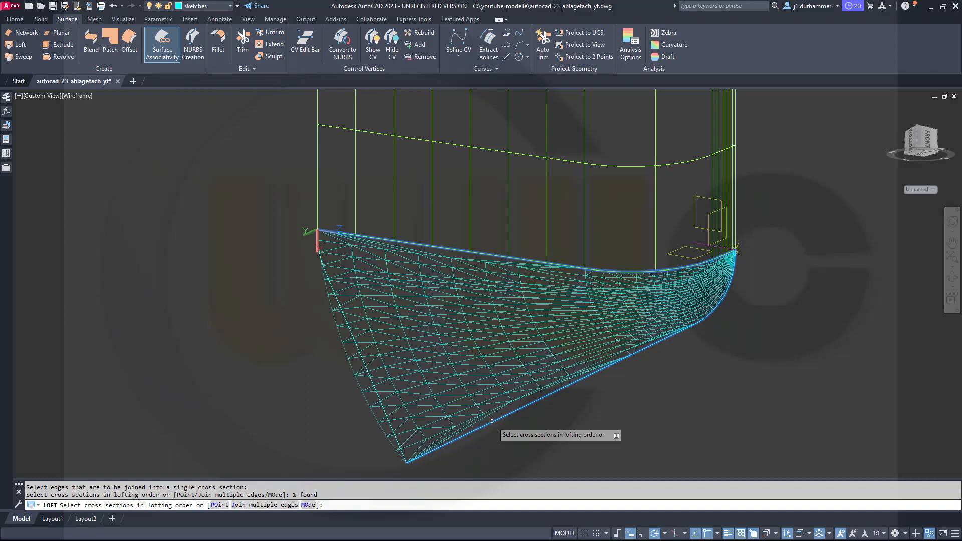
pyautogui.rightClick(627, 406)
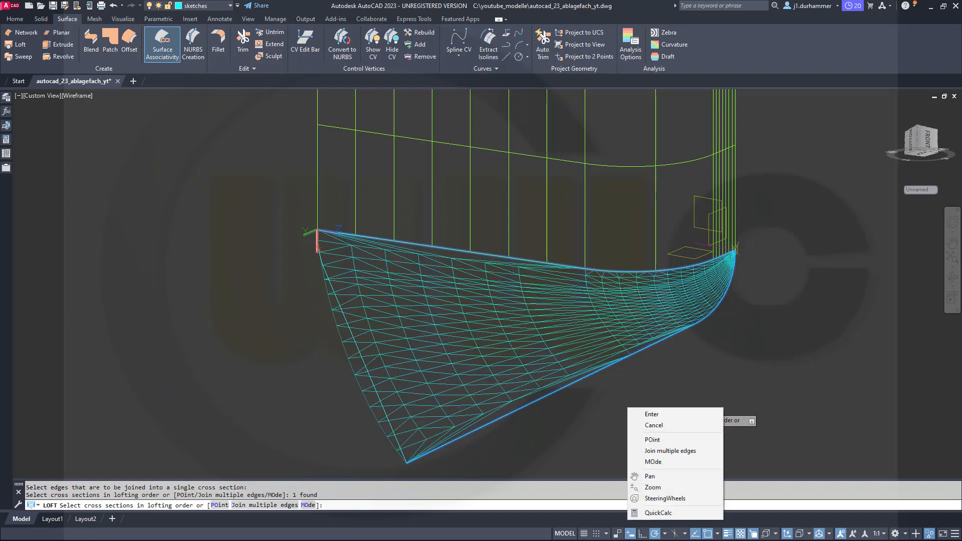
pyautogui.click(649, 414)
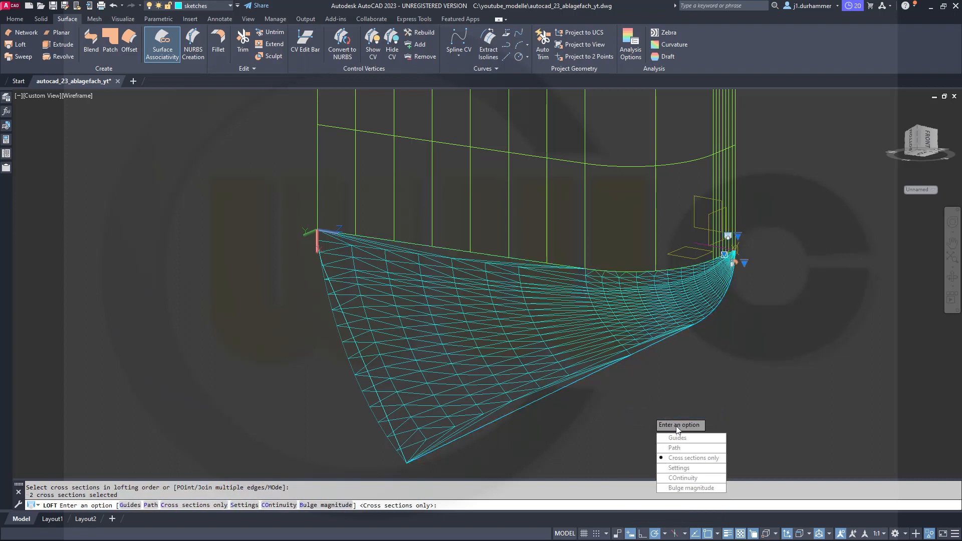
pyautogui.click(704, 438)
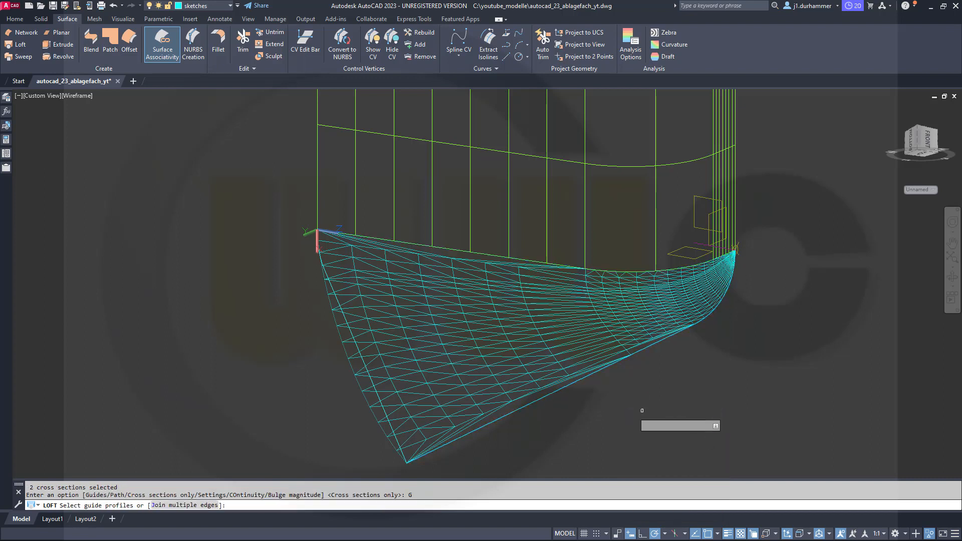
pyautogui.click(379, 398)
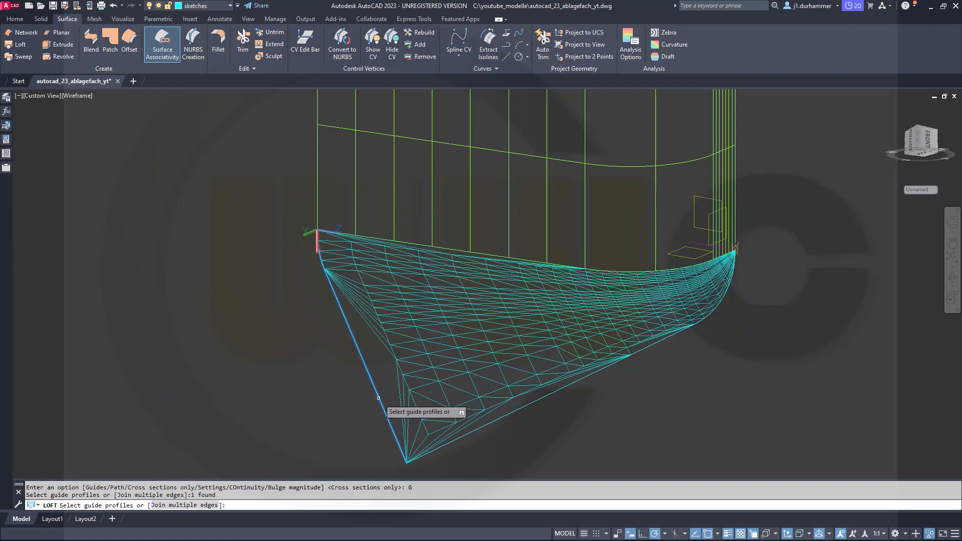
pyautogui.rightClick(584, 430)
pyautogui.click(605, 437)
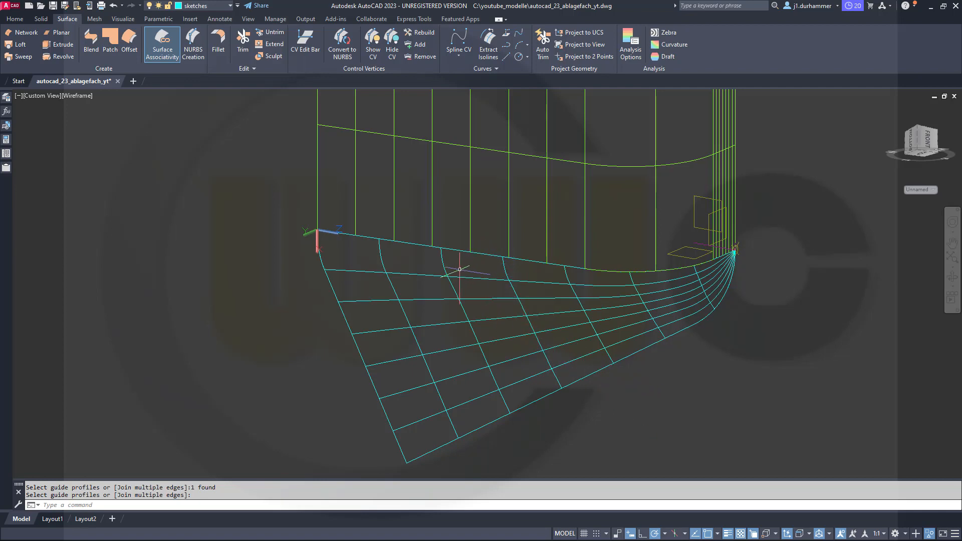
# Set the lofted surface's continuity to Tangent (G1) along its shared edge with the extruded surface.
pyautogui.click(460, 277)
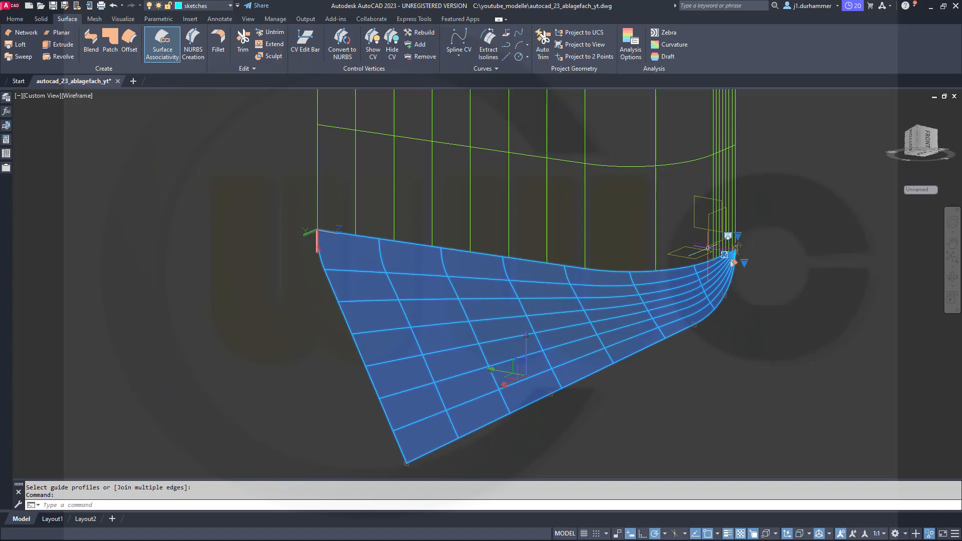
pyautogui.scroll(3, 659, 234)
pyautogui.moveTo(654, 246)
pyautogui.keyDown('shift'); pyautogui.mouseDown(button='middle')
pyautogui.moveTo(561, 206)
pyautogui.moveTo(404, 189)
pyautogui.moveTo(311, 204)
pyautogui.moveTo(352, 230)
pyautogui.moveTo(400, 239)
pyautogui.mouseUp(button='middle'); pyautogui.keyUp('shift')
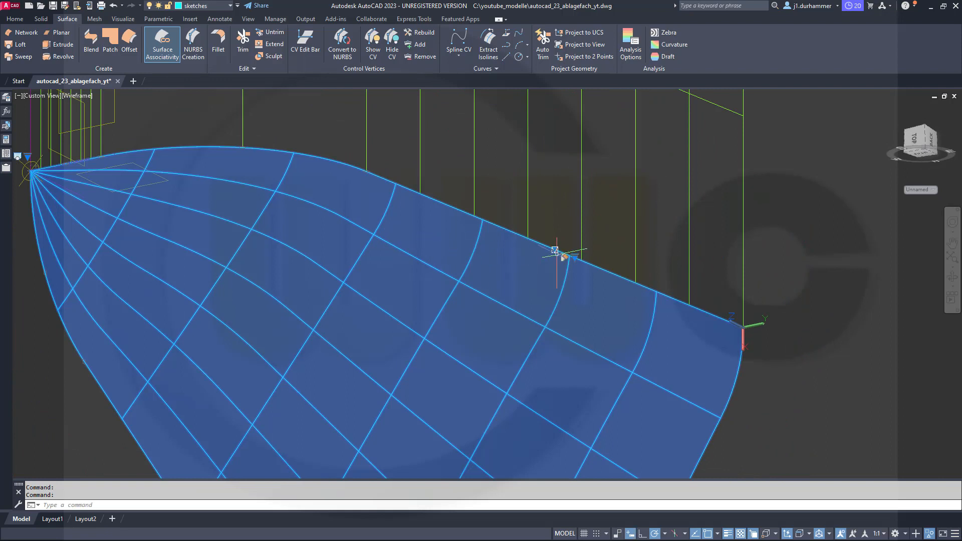
pyautogui.scroll(2, 556, 251)
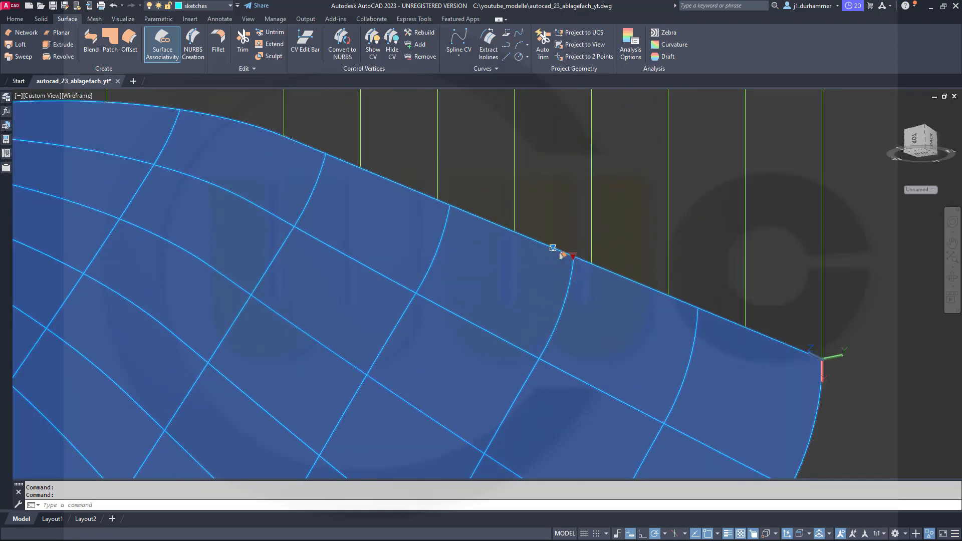
pyautogui.click(573, 256)
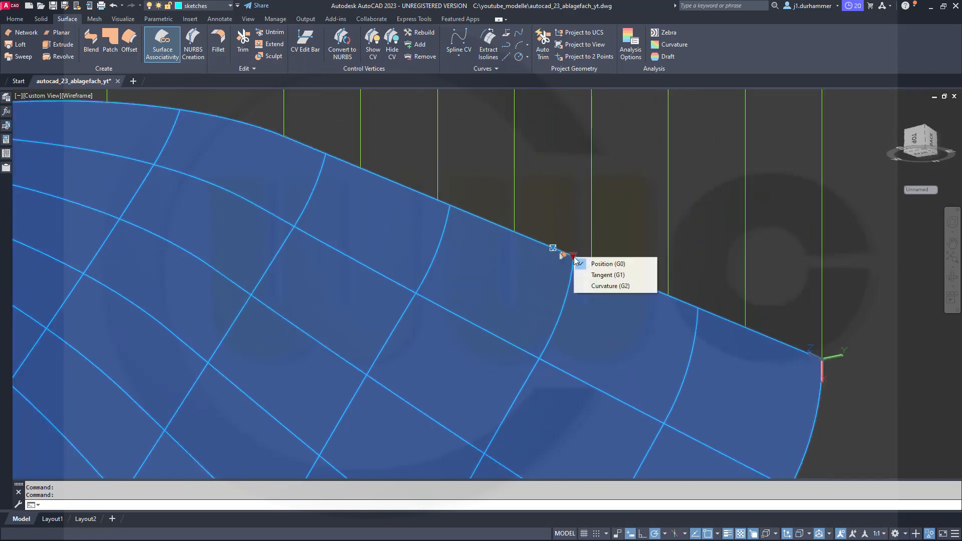
pyautogui.click(600, 276)
pyautogui.scroll(-4, 821, 298)
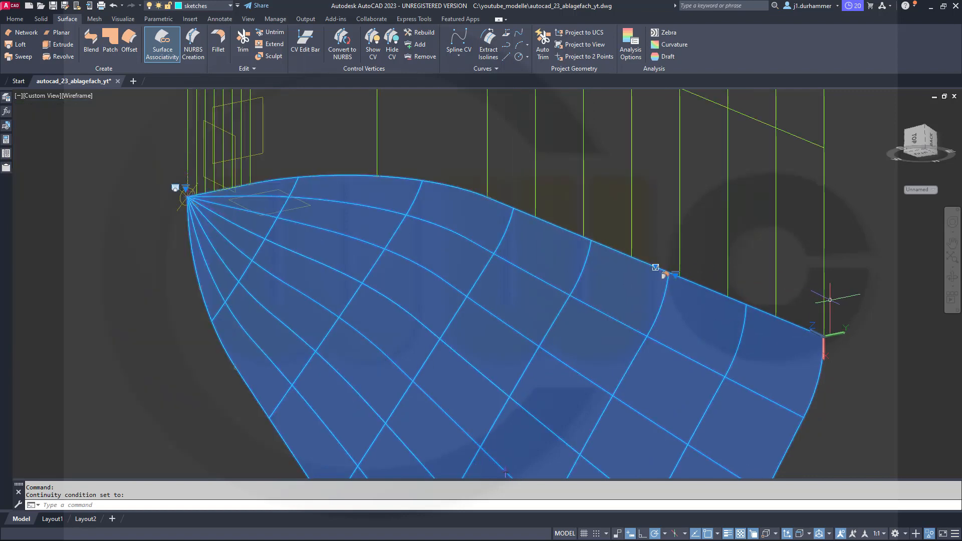
pyautogui.press('Escape')
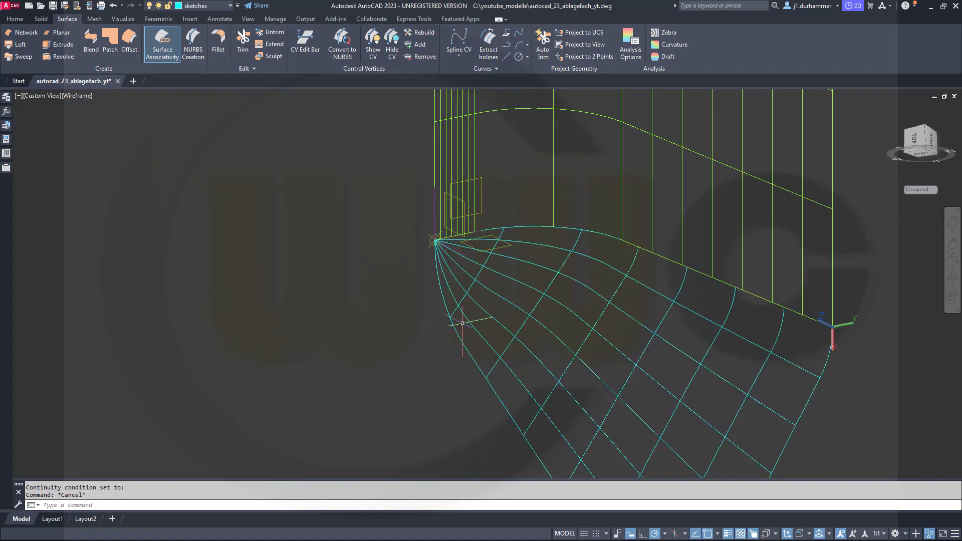
# Move the lofted surface from the sketches layer to the surfaces layer and deselect it.
pyautogui.scroll(2, 503, 287)
pyautogui.click(486, 239)
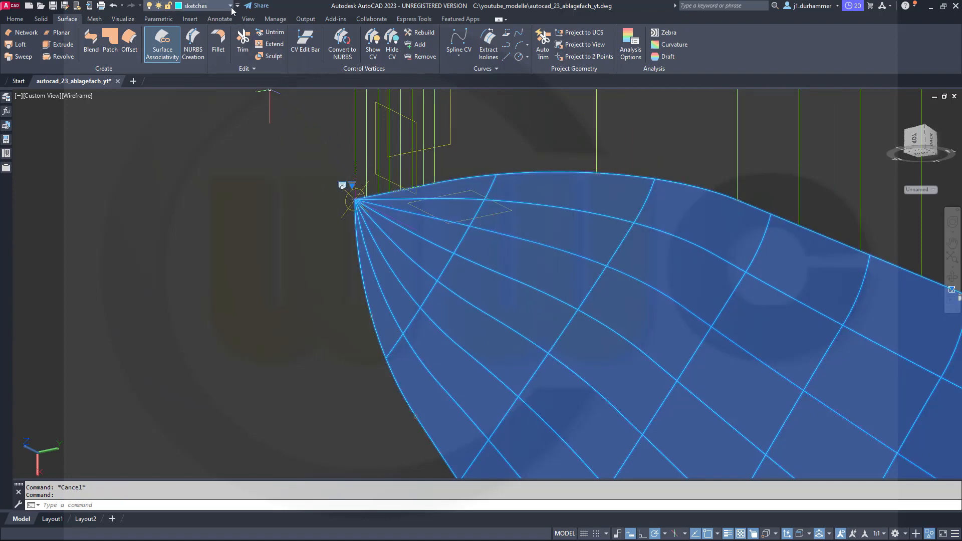
pyautogui.click(213, 5)
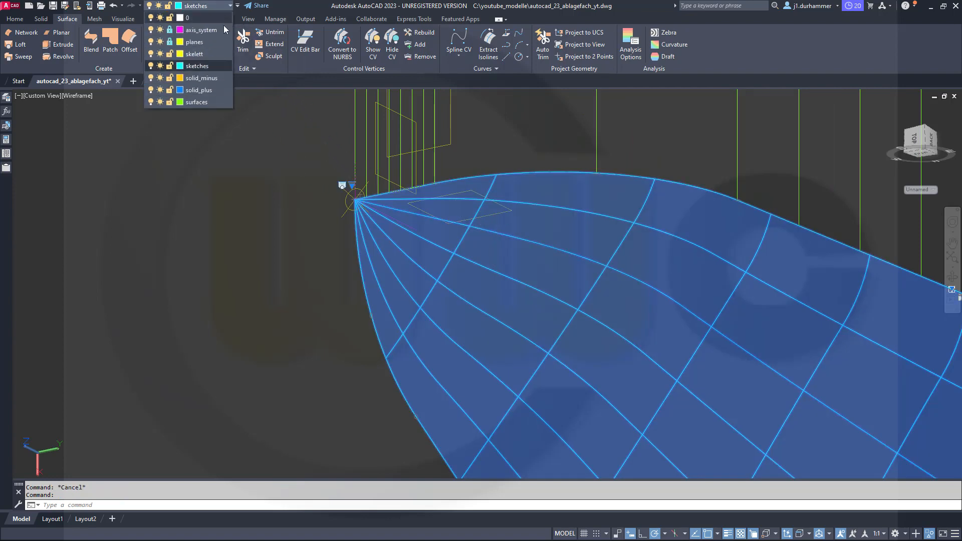
pyautogui.click(208, 102)
pyautogui.press('Escape')
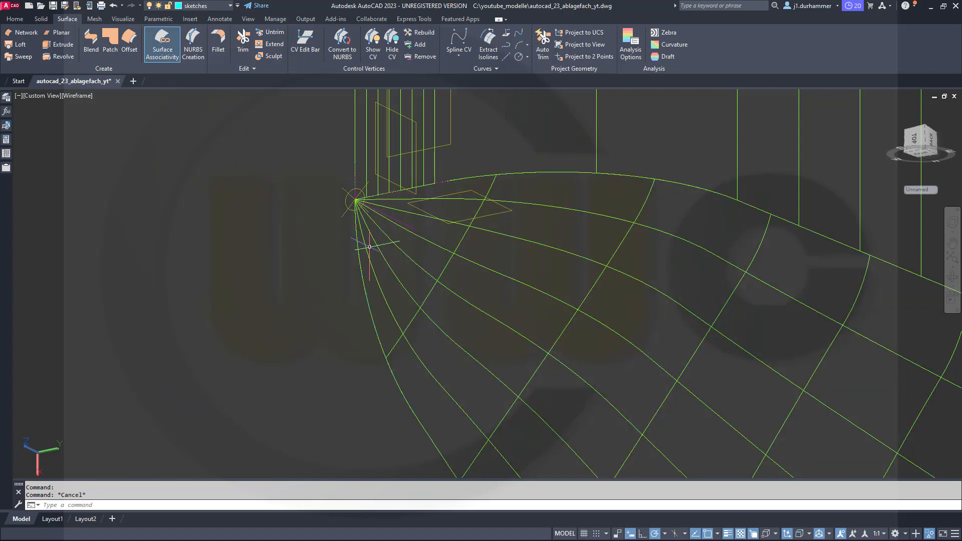
pyautogui.keyDown('shift'); pyautogui.moveTo(387, 251); pyautogui.dragTo(499, 276, button='middle'); pyautogui.keyUp('shift')
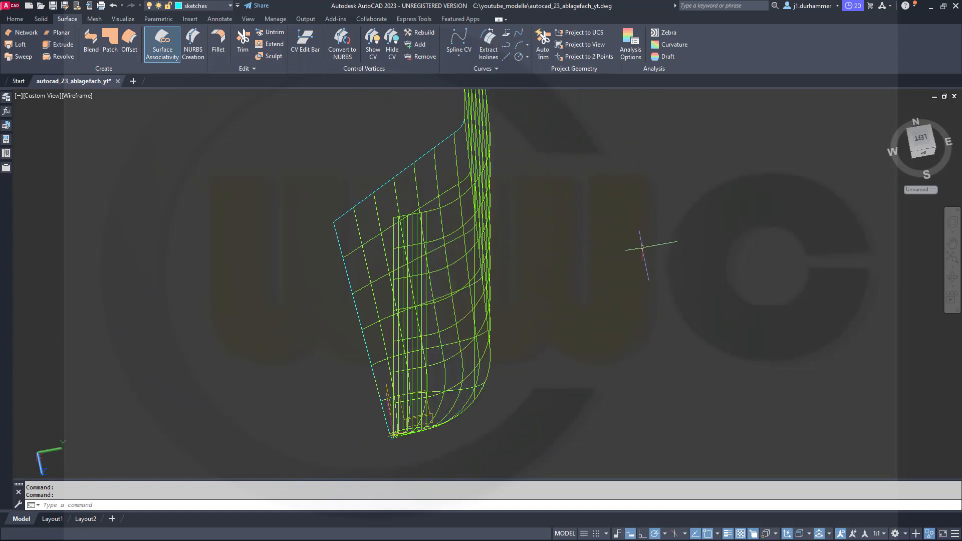
# Reset the current coordinate system to WCS.
pyautogui.keyDown('shift'); pyautogui.moveTo(601, 254); pyautogui.dragTo(621, 285, button='middle'); pyautogui.keyUp('shift')
pyautogui.keyDown('shift'); pyautogui.moveTo(576, 249); pyautogui.dragTo(685, 208, button='middle'); pyautogui.keyUp('shift')
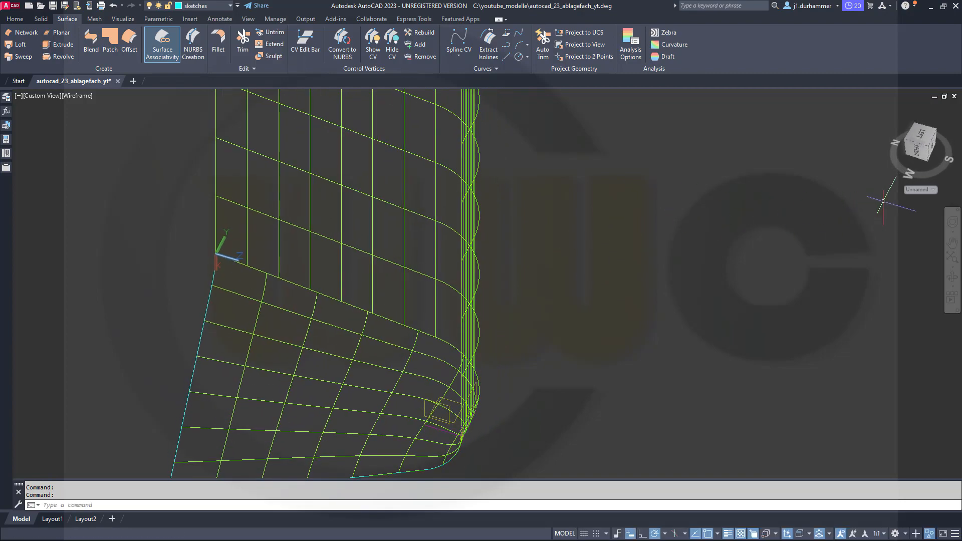
pyautogui.click(926, 189)
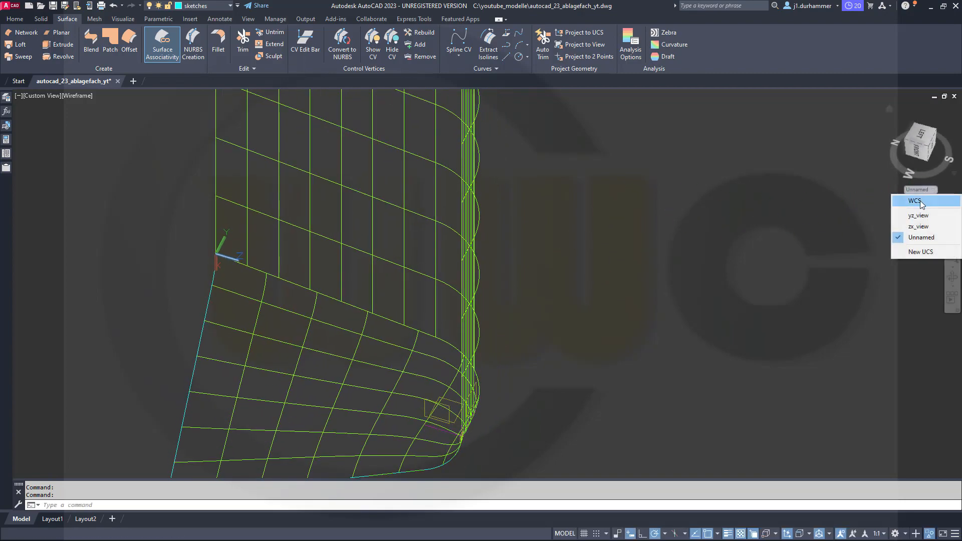
pyautogui.click(920, 202)
# Move and align the UCS to the upper outer endpoint of the extruded surface's narrow flat face, using an Endpoint snap.
pyautogui.keyDown('shift'); pyautogui.moveTo(670, 290); pyautogui.dragTo(595, 360, button='middle'); pyautogui.keyUp('shift')
pyautogui.scroll(2, 598, 358)
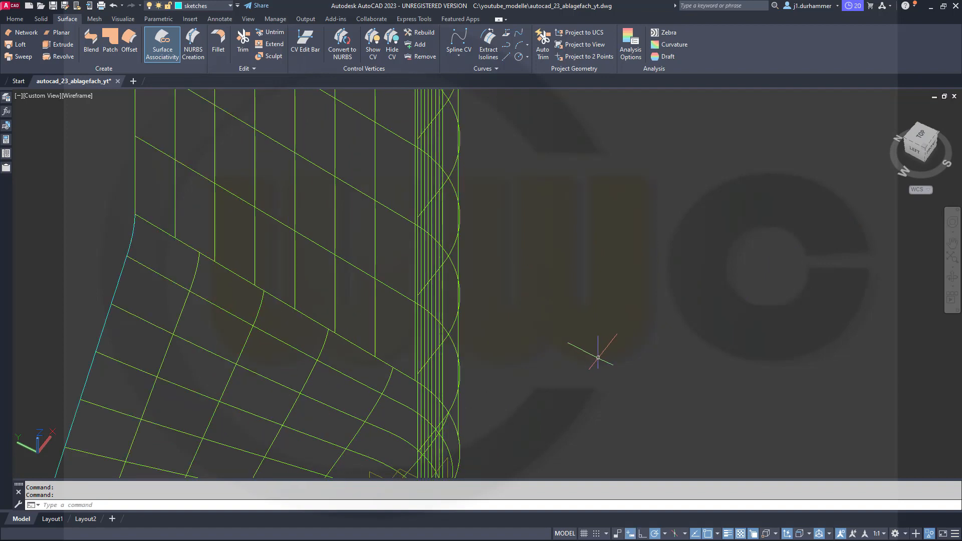
pyautogui.scroll(-4, 598, 357)
pyautogui.scroll(2, 608, 300)
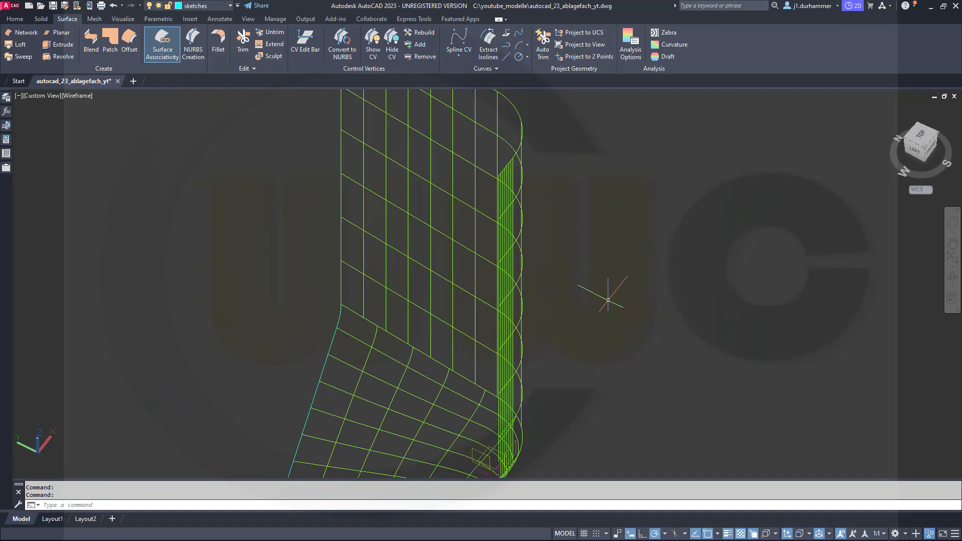
pyautogui.moveTo(594, 403); pyautogui.dragTo(600, 327, button='middle')
pyautogui.scroll(2, 526, 422)
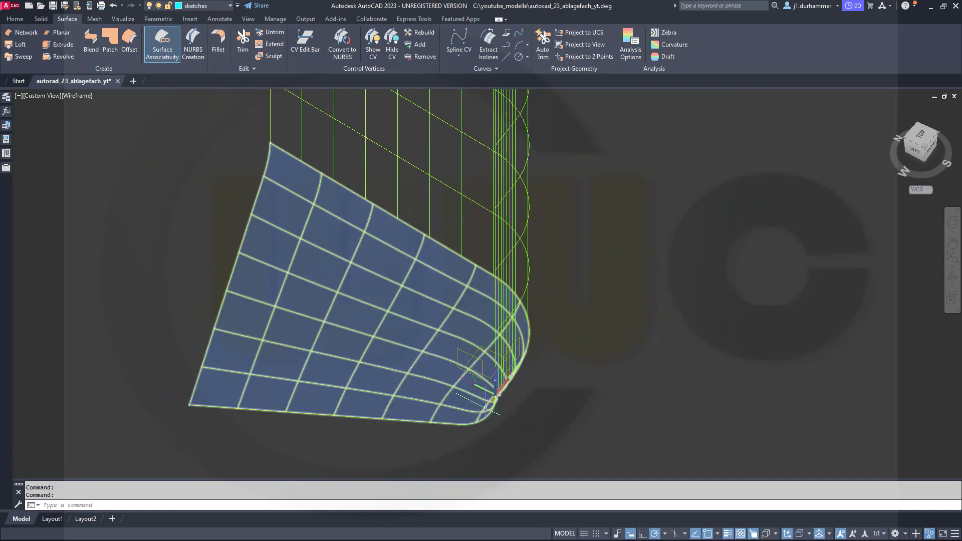
pyautogui.scroll(2, 508, 405)
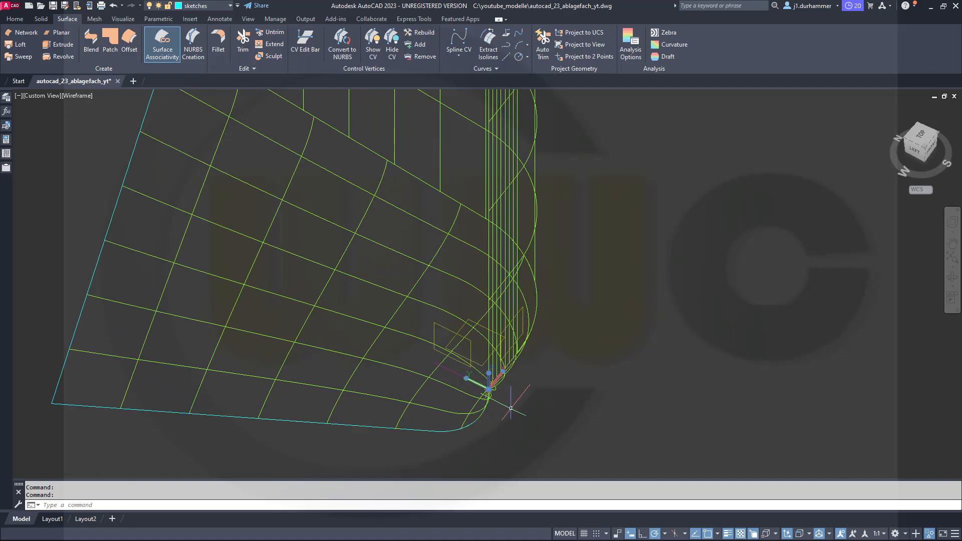
pyautogui.moveTo(489, 389)
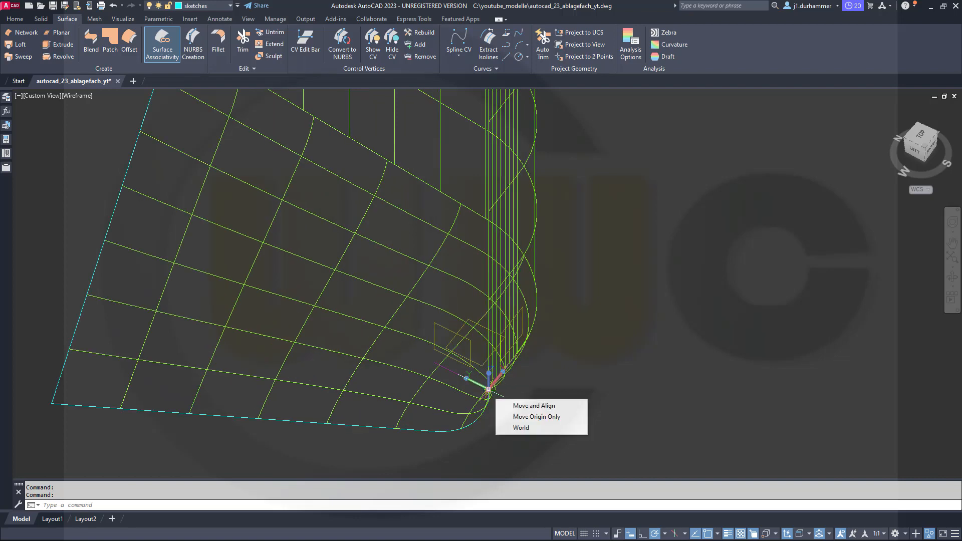
pyautogui.click(533, 405)
pyautogui.scroll(3, 624, 351)
pyautogui.moveTo(636, 413); pyautogui.dragTo(702, 501, button='middle')
pyautogui.moveTo(701, 276); pyautogui.dragTo(690, 317, button='middle')
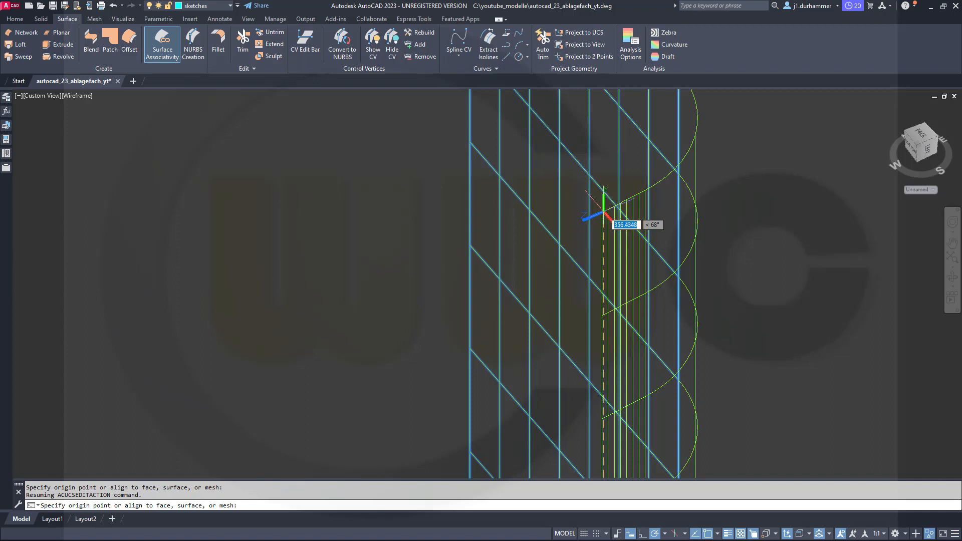
pyautogui.keyDown('shift'); pyautogui.rightClick(441, 207); pyautogui.keyUp('shift')
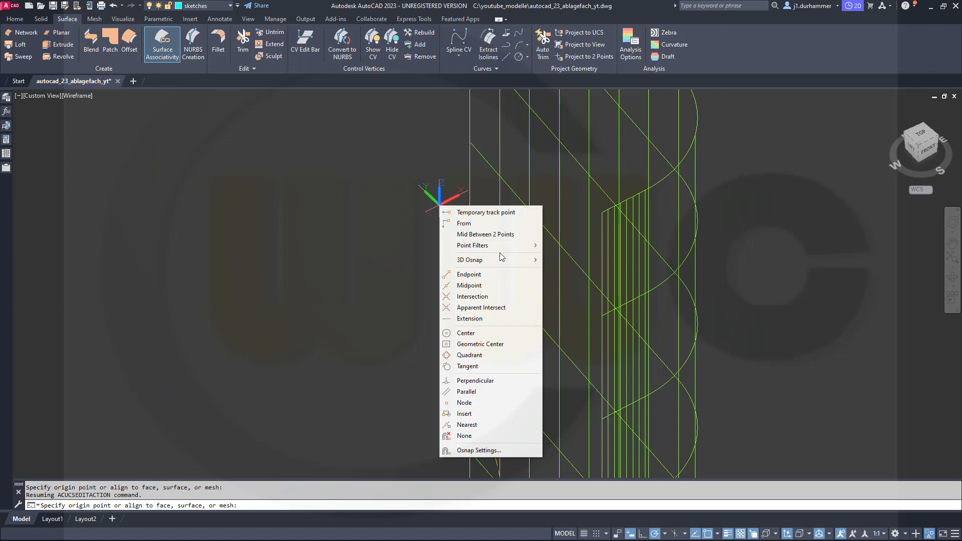
pyautogui.click(485, 276)
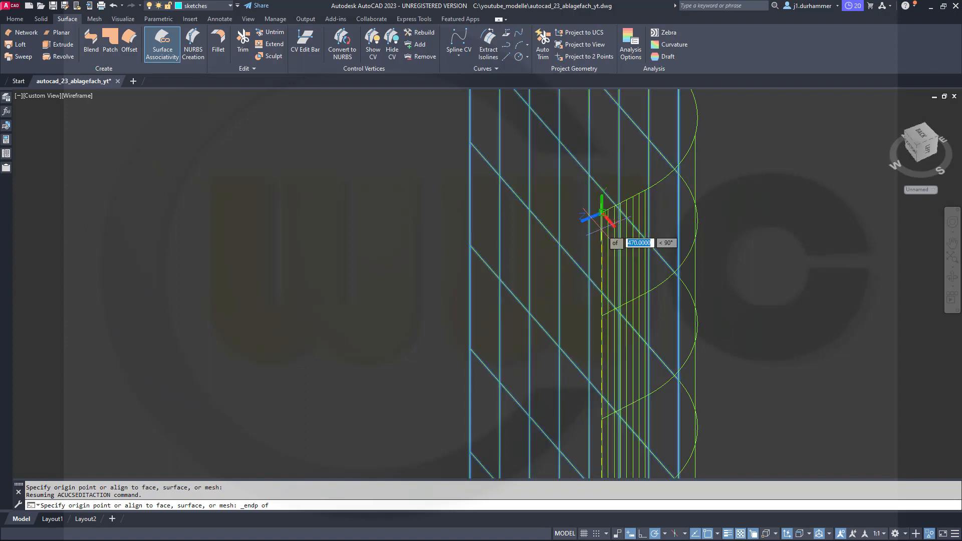
pyautogui.scroll(2, 619, 233)
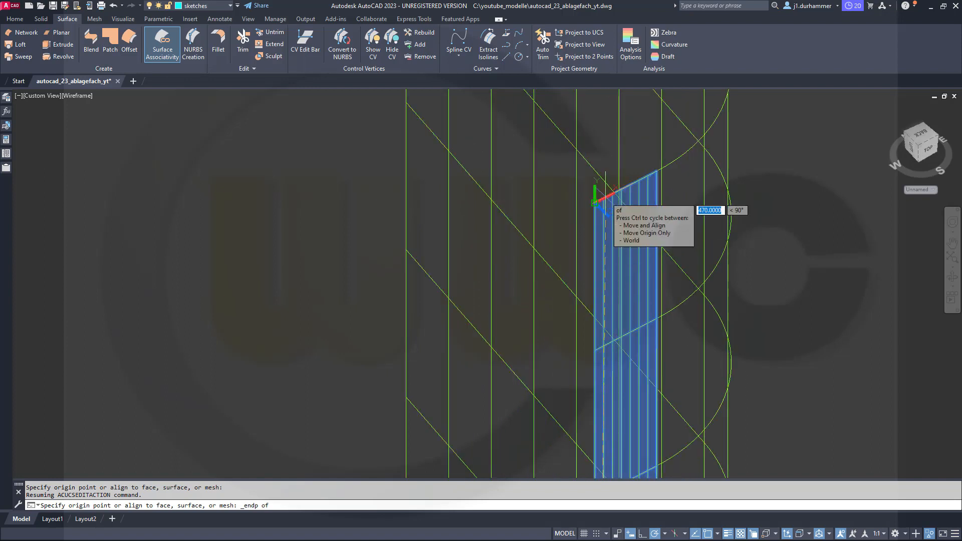
pyautogui.click(596, 202)
pyautogui.press('Escape')
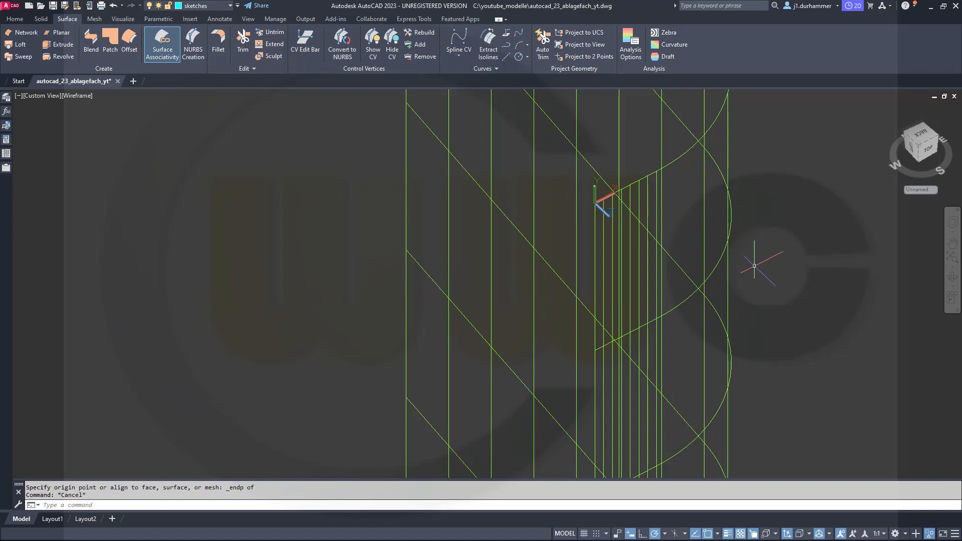
# Rotate the UCS by 90° around its Y axis.
pyautogui.keyDown('shift'); pyautogui.moveTo(751, 262); pyautogui.dragTo(702, 238, button='middle'); pyautogui.keyUp('shift')
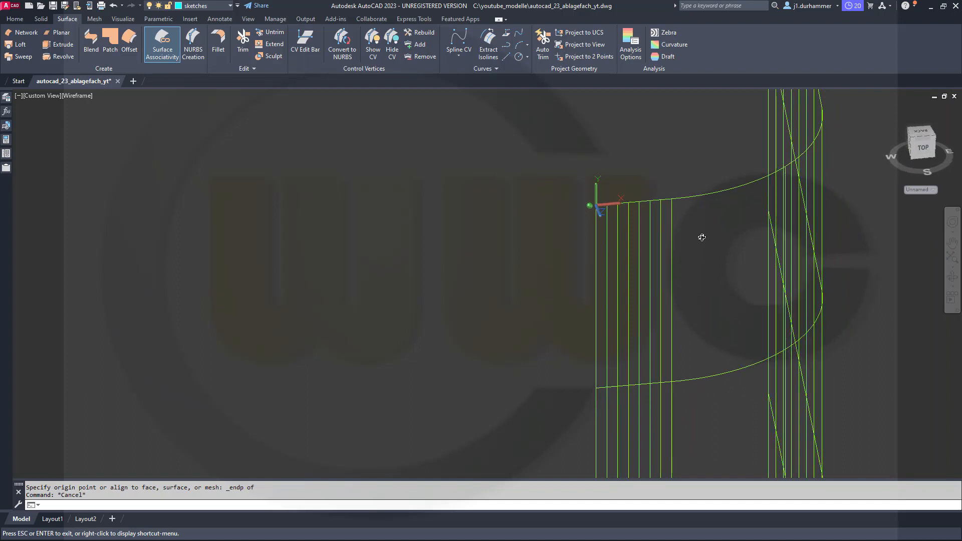
pyautogui.keyDown('shift'); pyautogui.moveTo(702, 237); pyautogui.dragTo(702, 238, button='middle'); pyautogui.keyUp('shift')
pyautogui.scroll(-4, 686, 238)
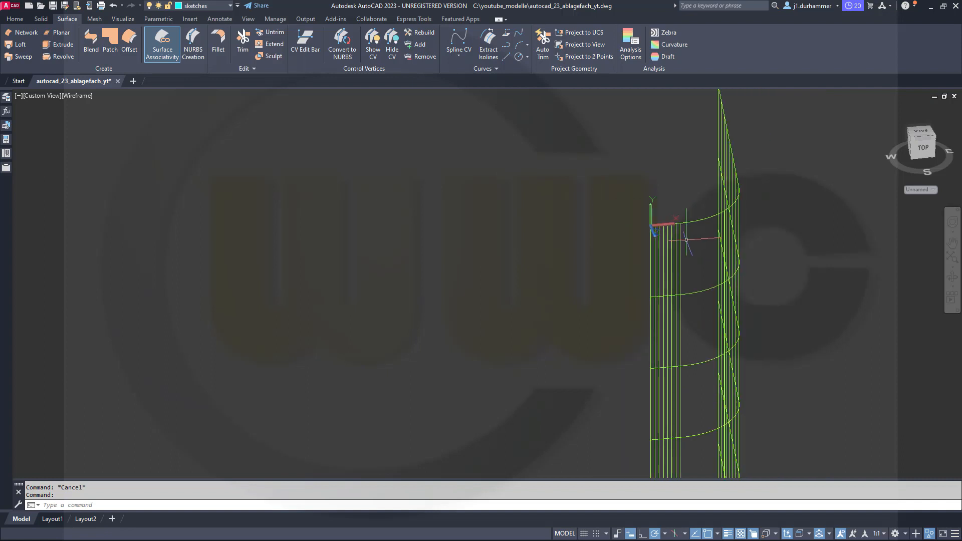
pyautogui.scroll(5, 674, 227)
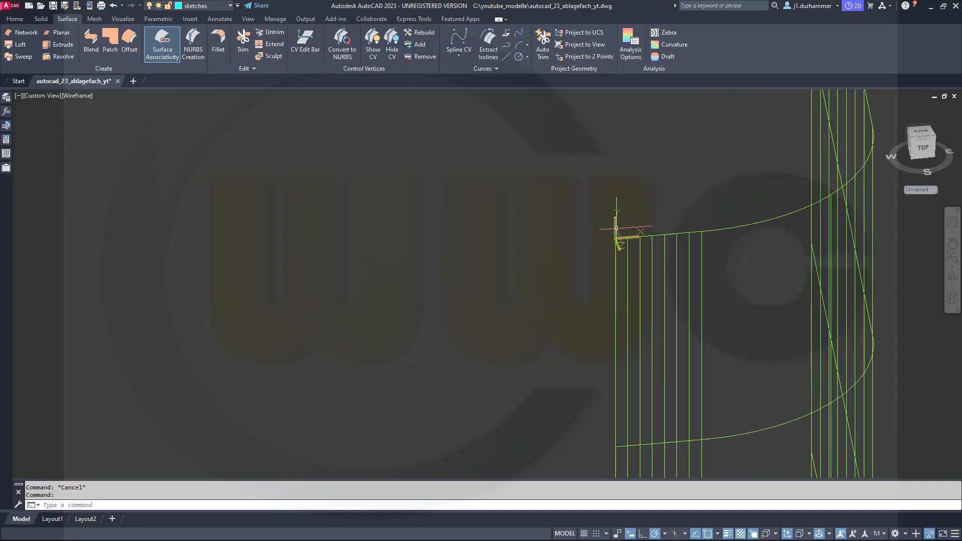
pyautogui.click(641, 238)
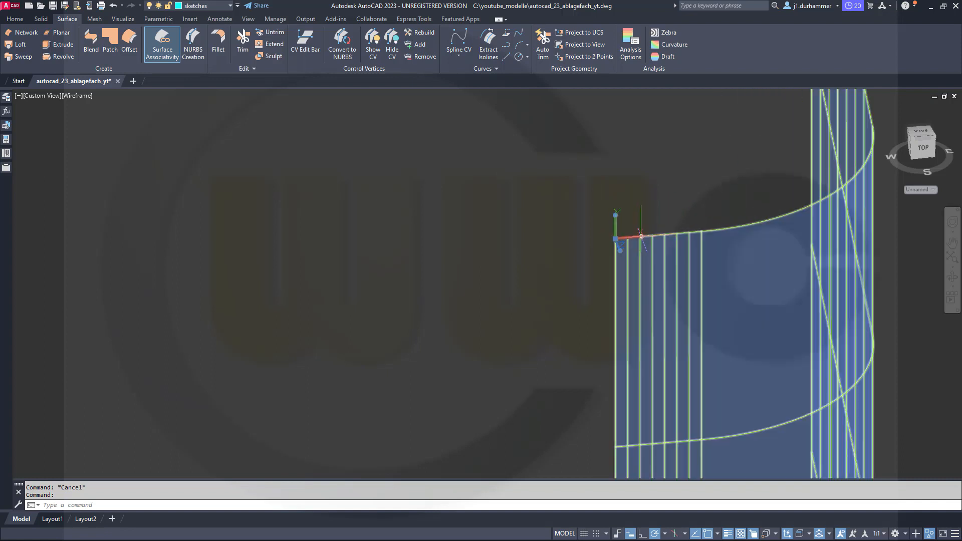
pyautogui.moveTo(641, 236)
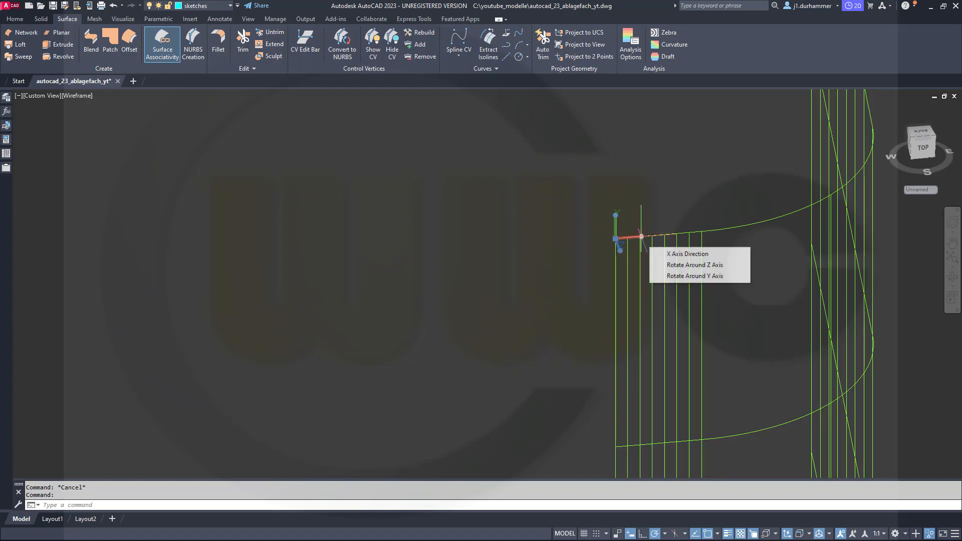
pyautogui.click(689, 277)
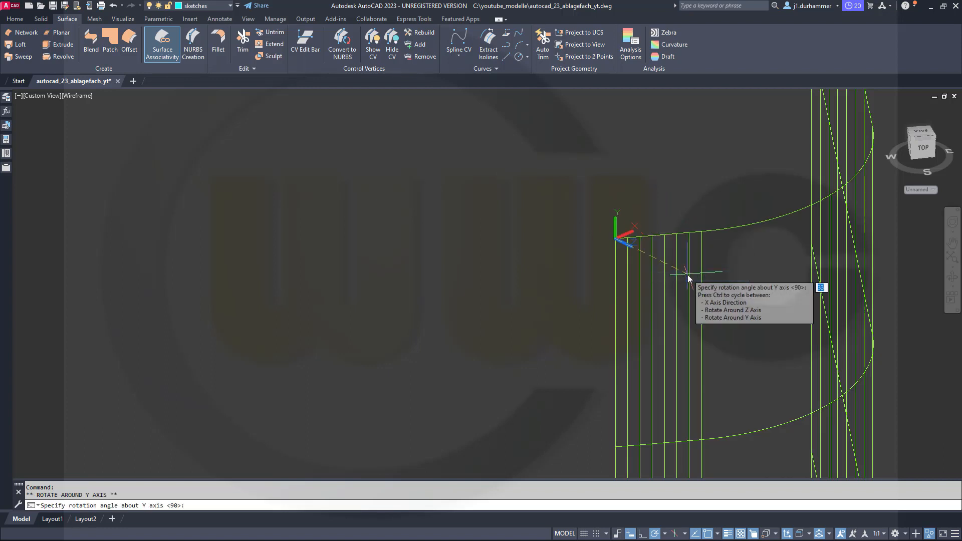
pyautogui.click(688, 275)
pyautogui.press('Escape')
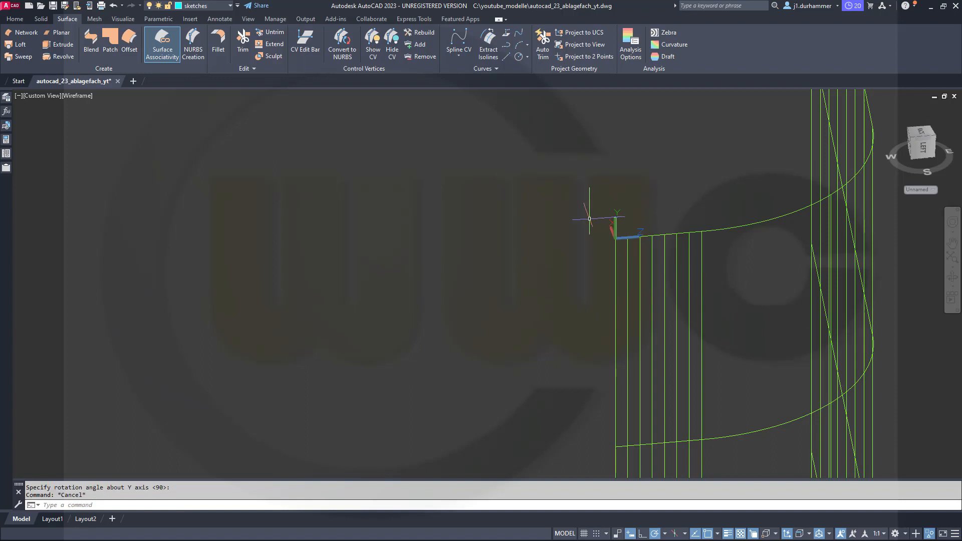
pyautogui.keyDown('shift'); pyautogui.moveTo(565, 258); pyautogui.dragTo(780, 253, button='middle'); pyautogui.keyUp('shift')
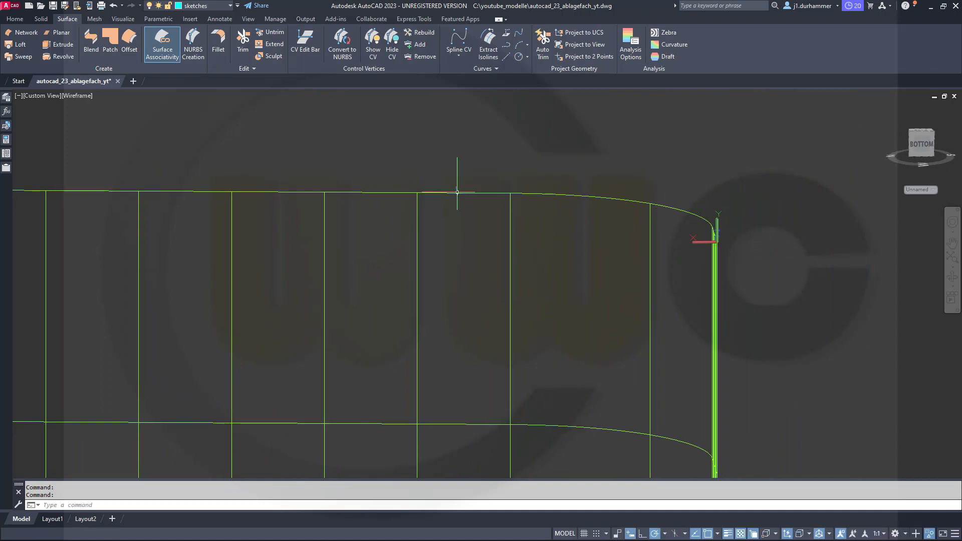
pyautogui.click(14, 23)
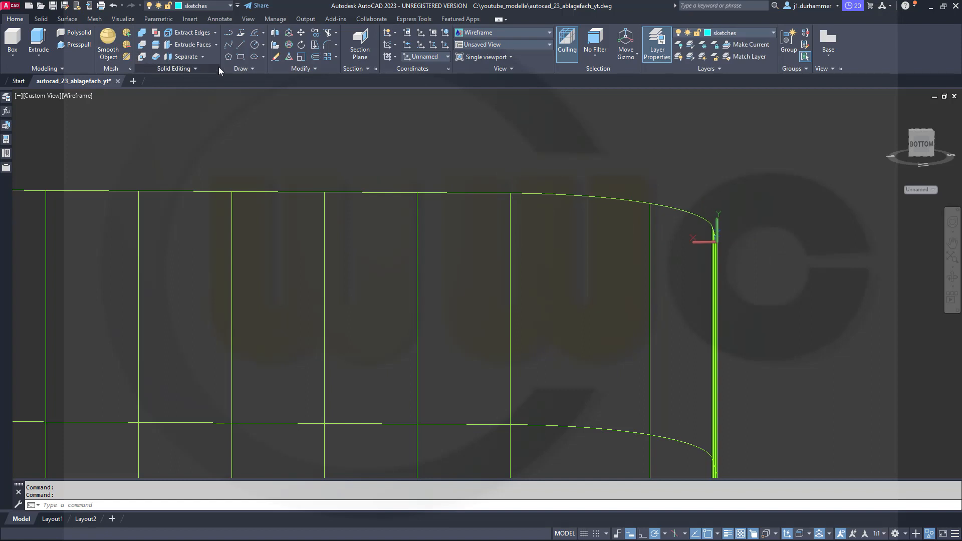
pyautogui.click(255, 34)
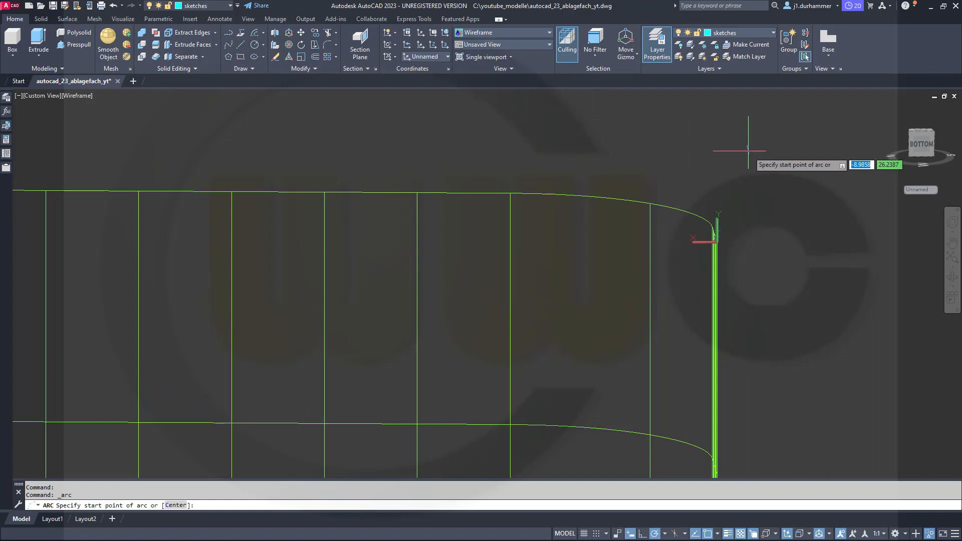
pyautogui.write('0,0')
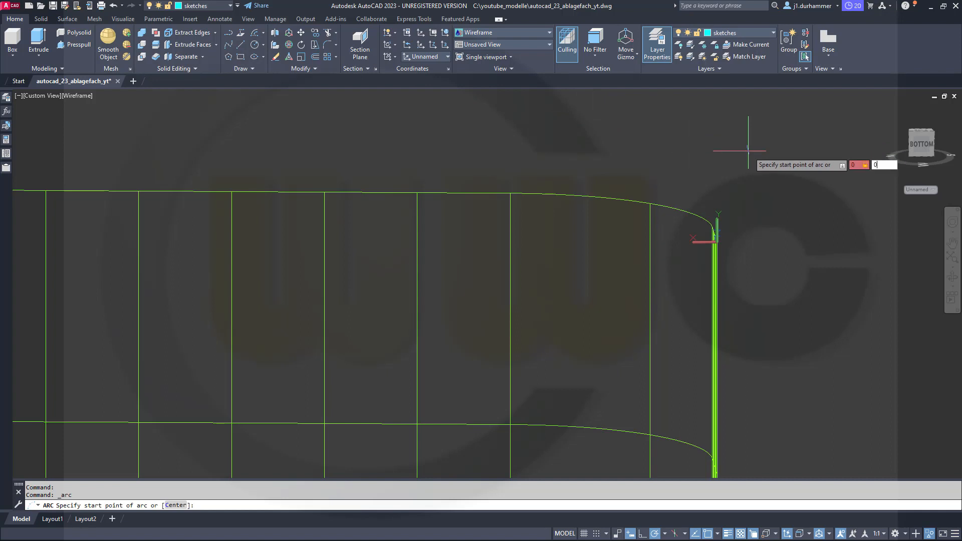
pyautogui.press('Return')
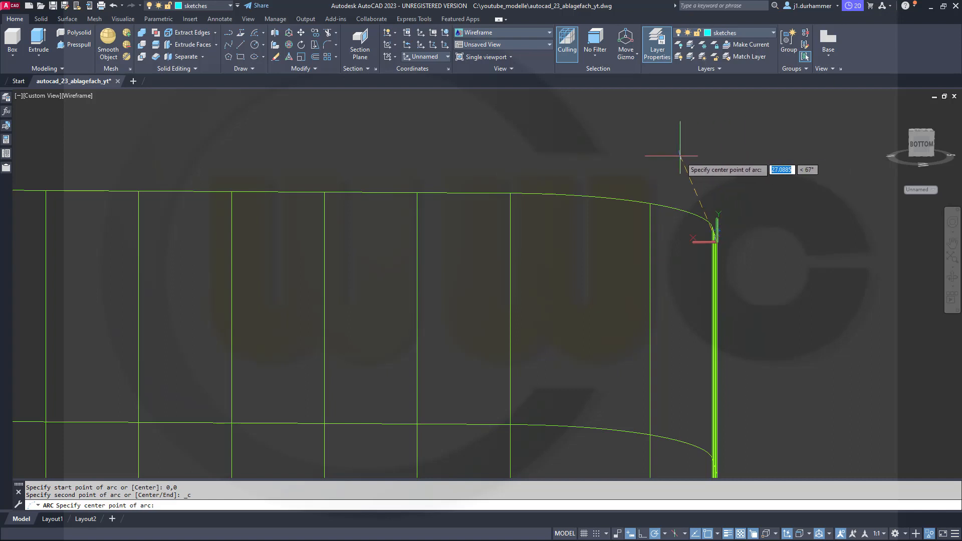
pyautogui.write('@60,0')
pyautogui.press('Return')
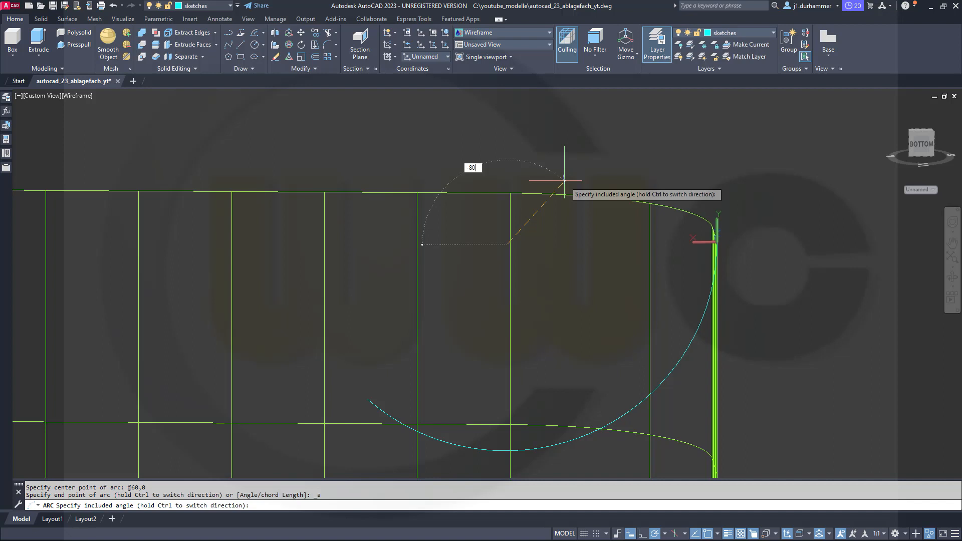
pyautogui.press('Return')
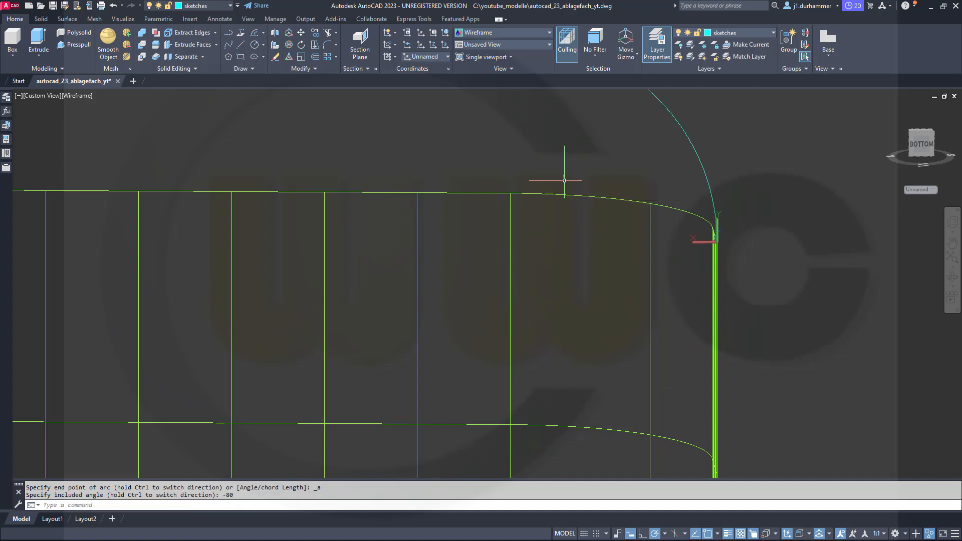
# Draw a line from the arc's free end, 250 long at an angle of 10°.
pyautogui.scroll(-4, 564, 181)
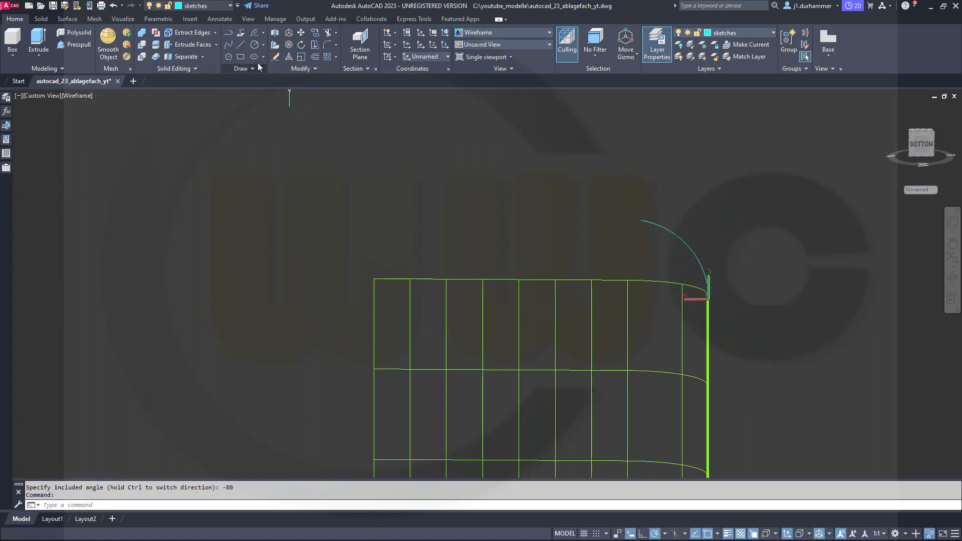
pyautogui.click(241, 45)
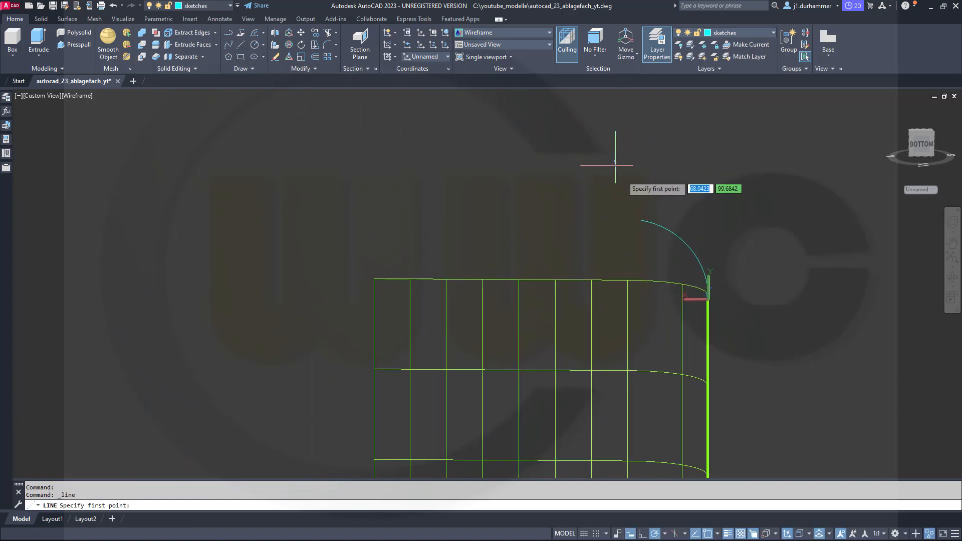
pyautogui.click(642, 221)
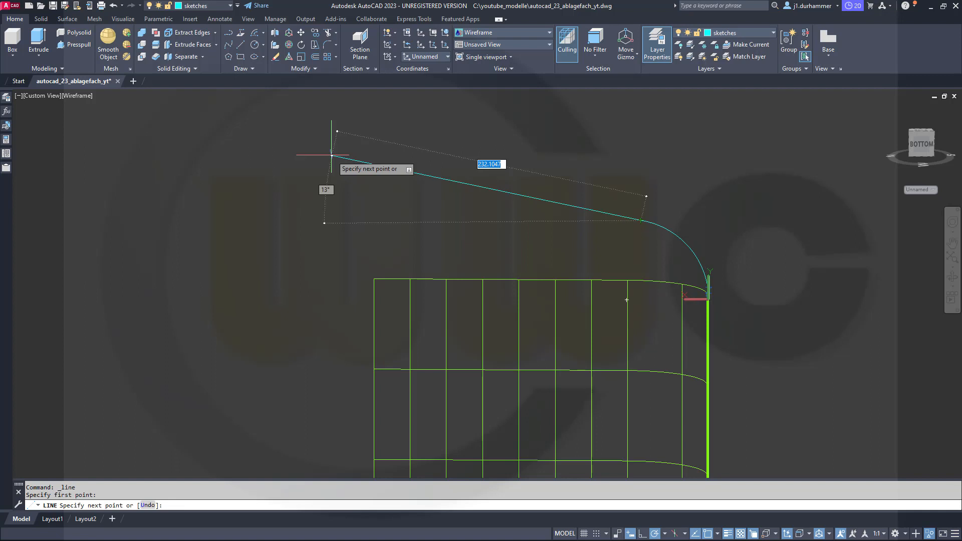
pyautogui.write('250')
pyautogui.press('Tab')
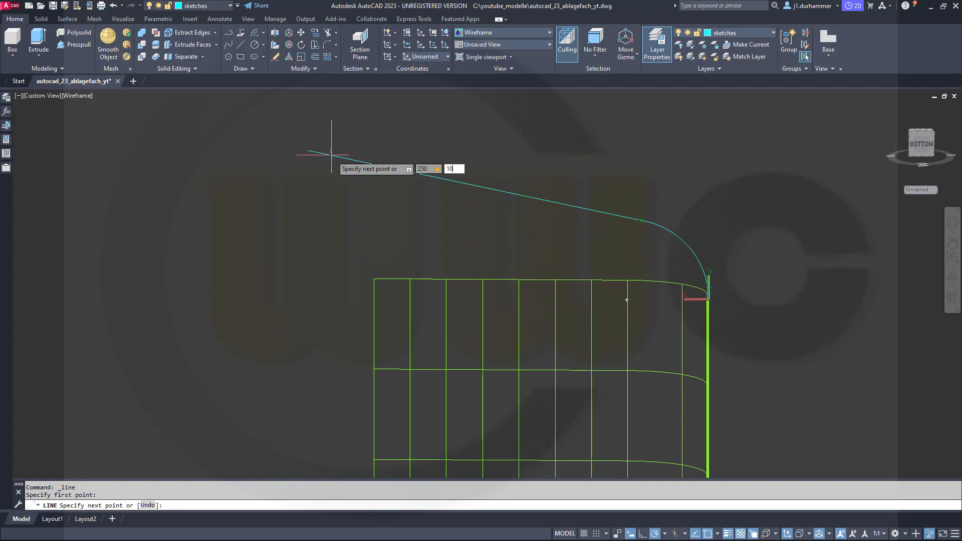
pyautogui.write('10')
pyautogui.press('Return')
pyautogui.press('Escape')
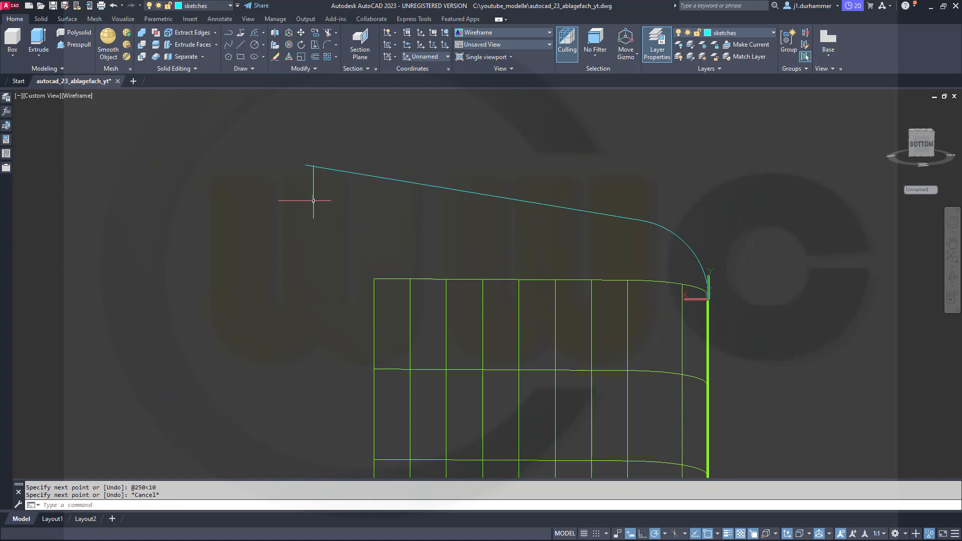
# Draw a vertical line starting at 240,0 upward until it crosses the sloped line.
pyautogui.click(242, 44)
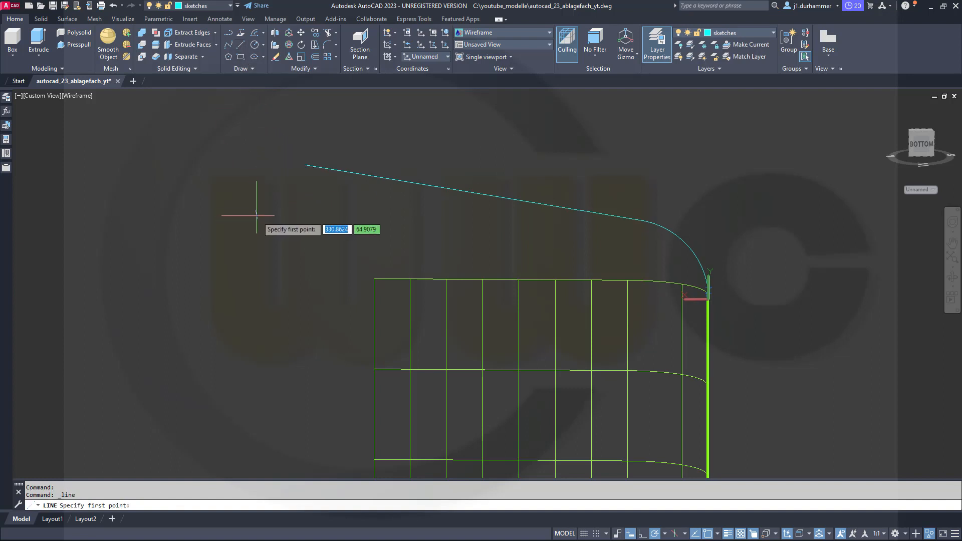
pyautogui.write('240,0')
pyautogui.press('Return')
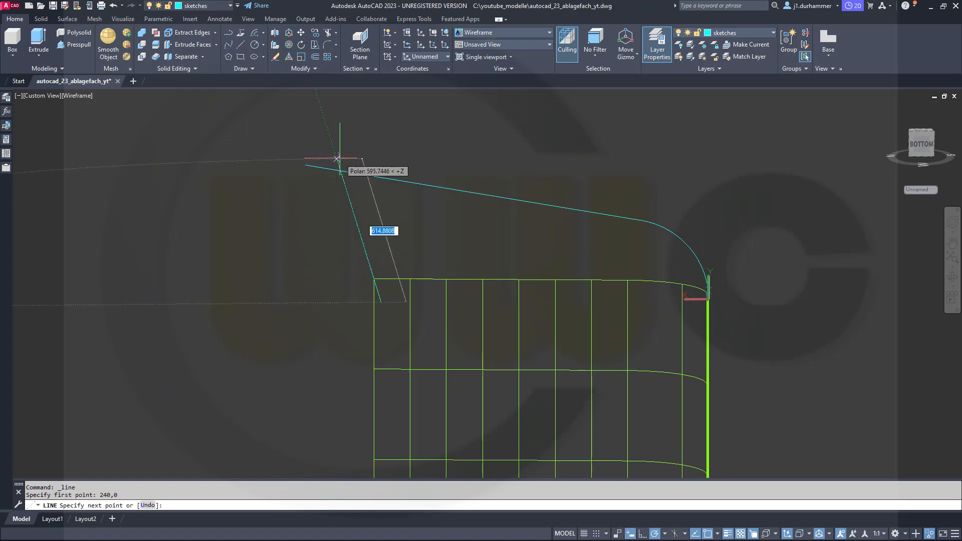
pyautogui.click(382, 127)
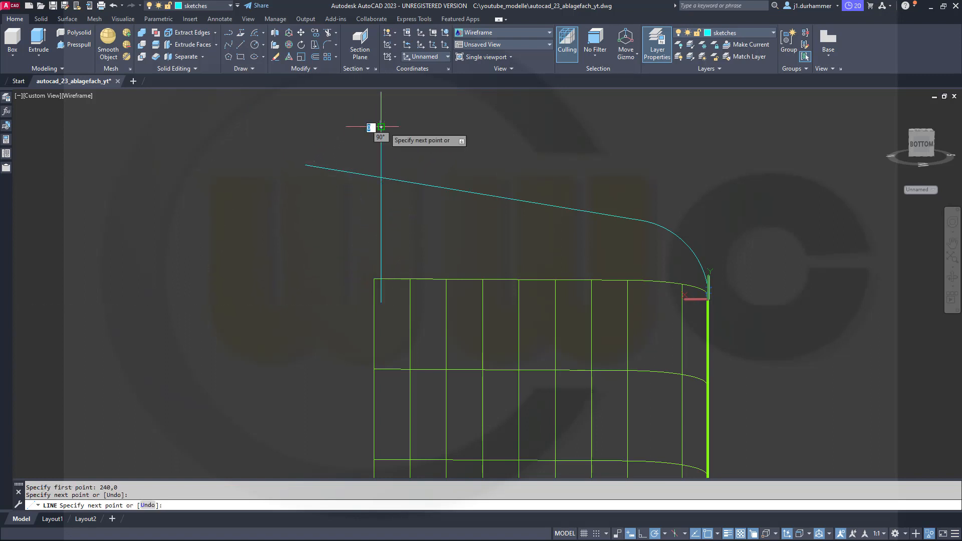
pyautogui.press('Escape')
# Trim the sloped line's overhang beyond the vertical line and delete the vertical line.
pyautogui.click(328, 33)
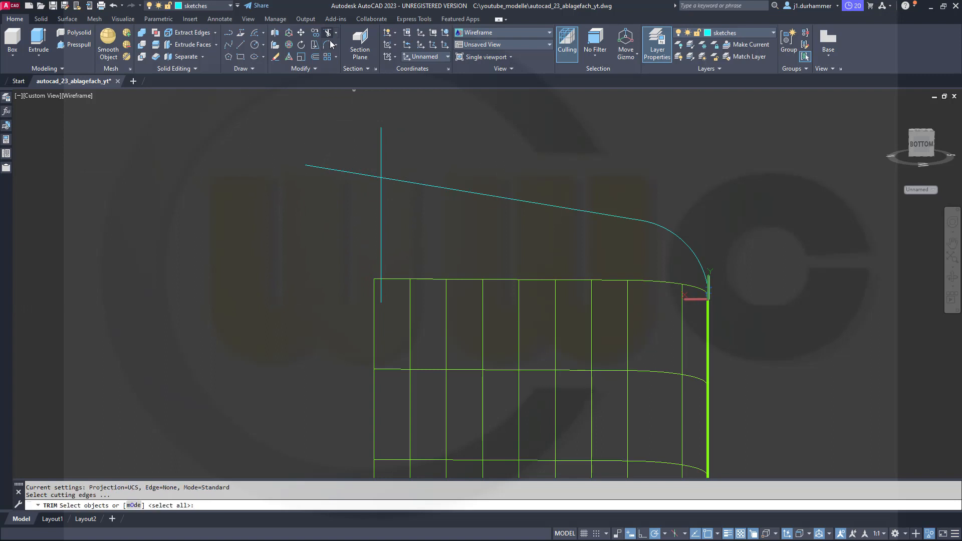
pyautogui.click(415, 203)
pyautogui.click(350, 154)
pyautogui.press('Return')
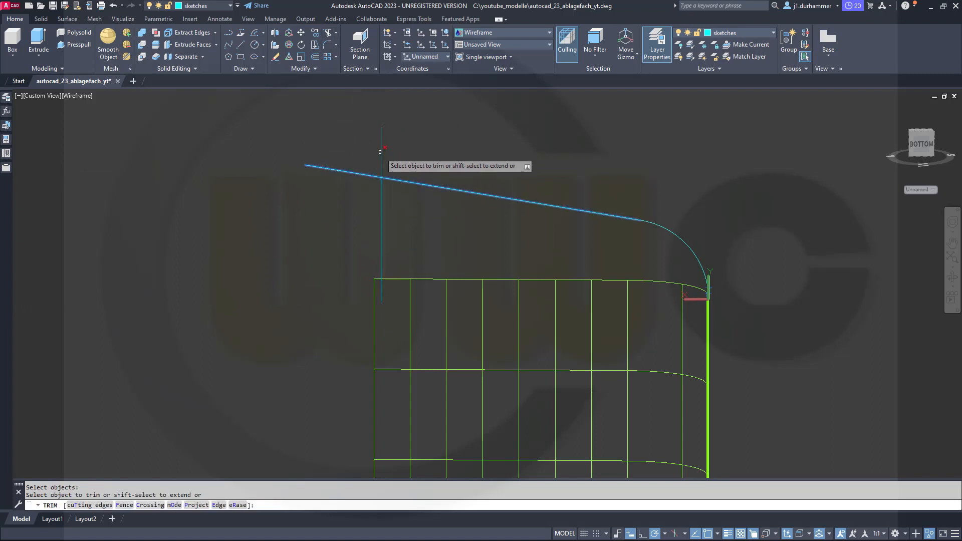
pyautogui.click(351, 172)
pyautogui.press('Escape')
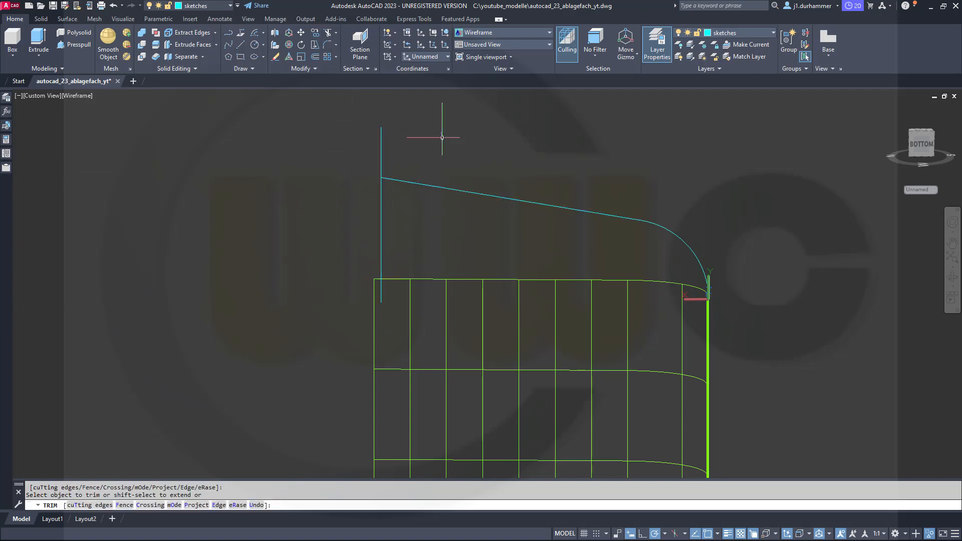
pyautogui.click(380, 158)
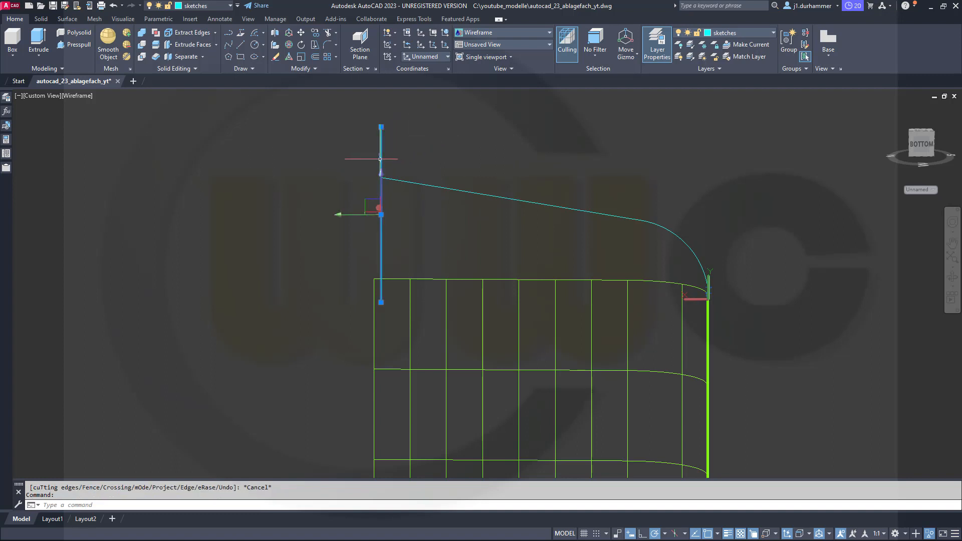
pyautogui.press('Delete')
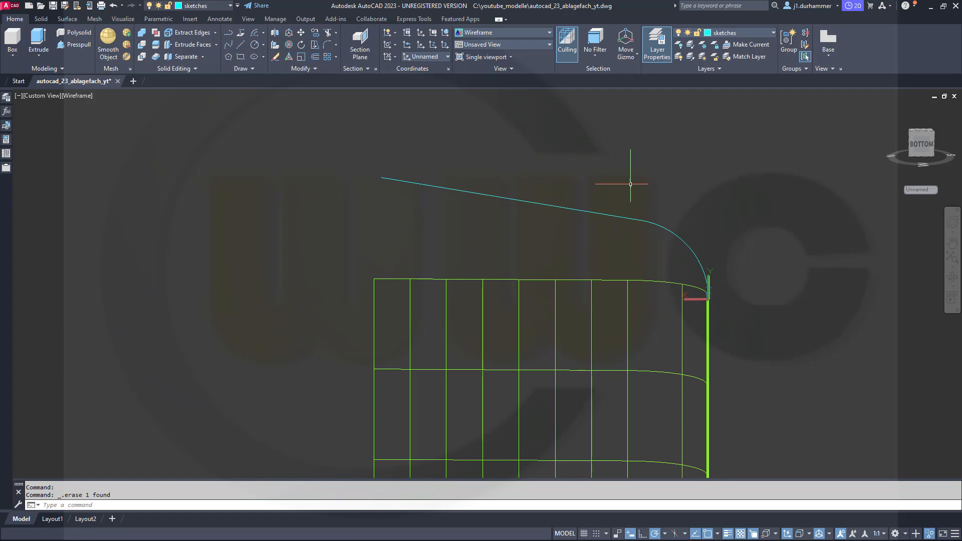
# Start a multiple polyline edit on the sloped line and the adjoining arc and convert both to polylines.
pyautogui.write('pedit')
pyautogui.press('Return')
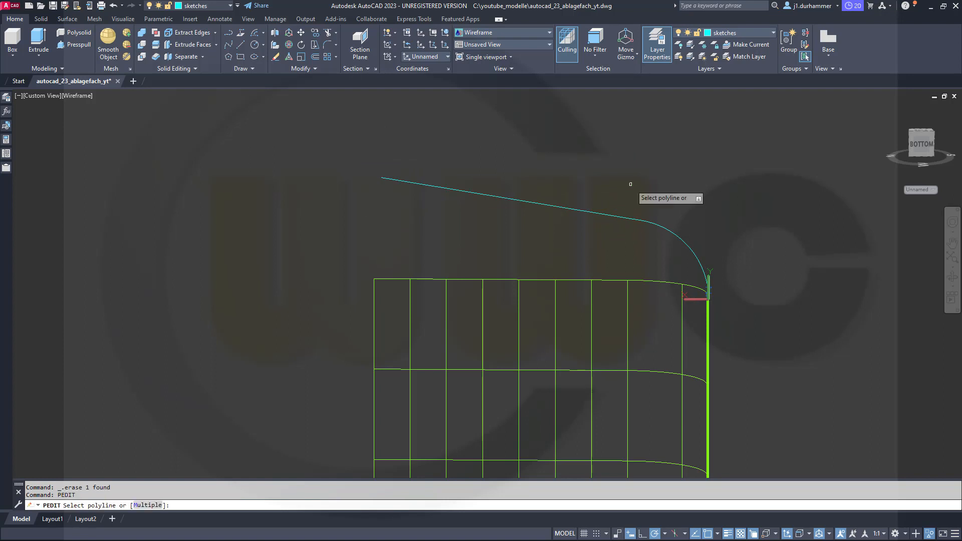
pyautogui.rightClick(631, 184)
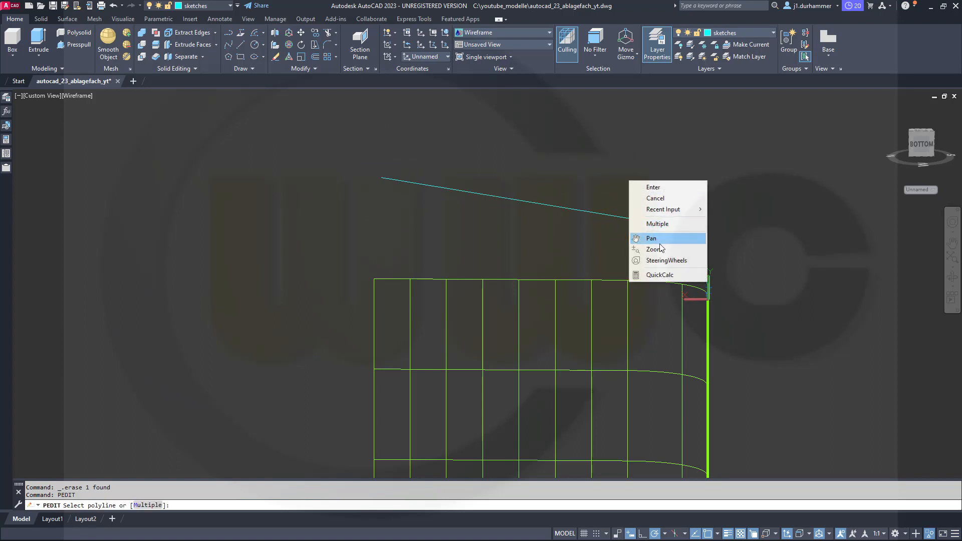
pyautogui.click(662, 225)
pyautogui.click(600, 196)
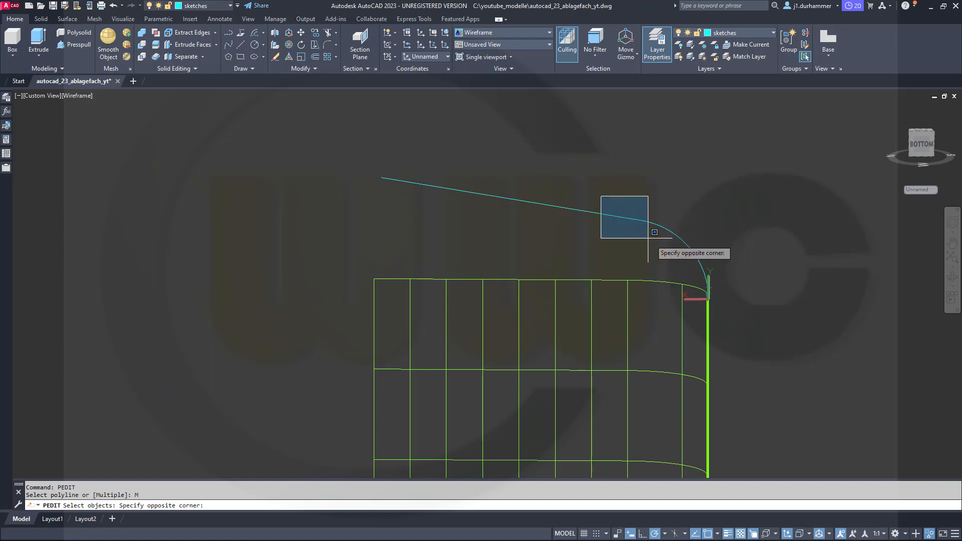
pyautogui.click(675, 246)
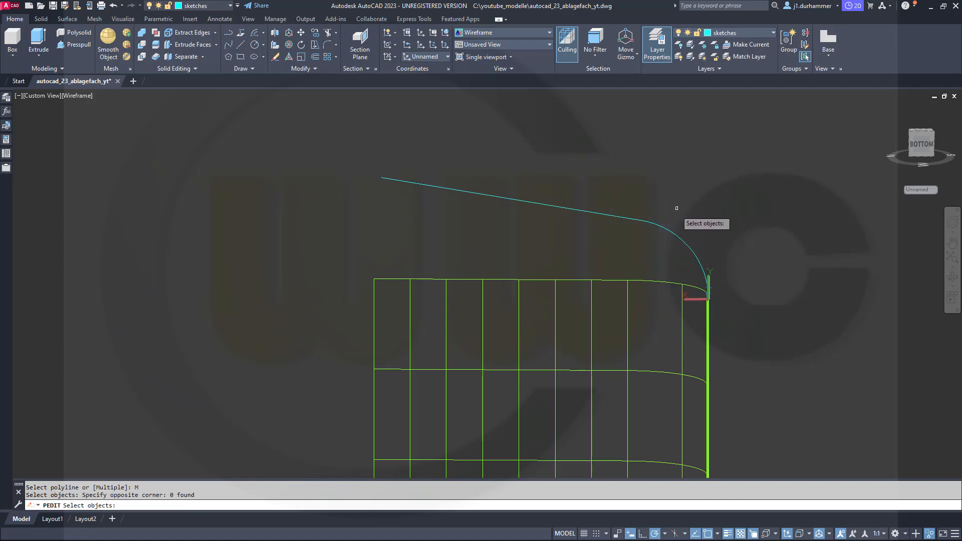
pyautogui.click(655, 221)
pyautogui.click(605, 193)
pyautogui.press('Return')
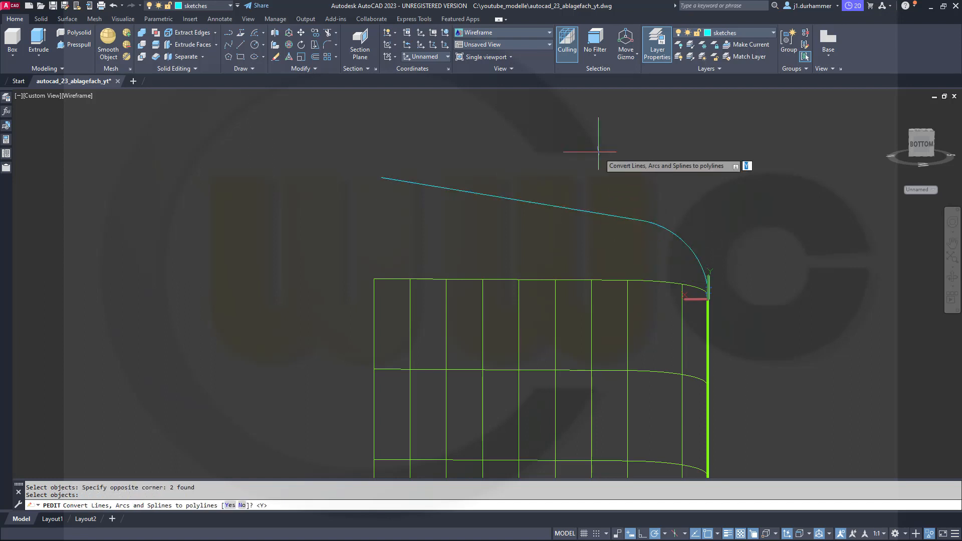
pyautogui.rightClick(599, 150)
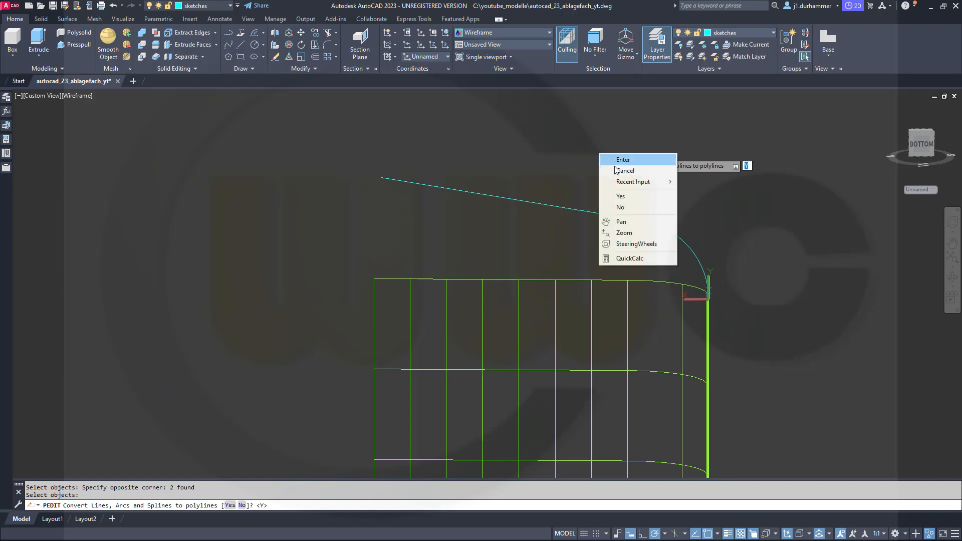
pyautogui.click(630, 196)
# Join the converted line and arc into one polyline with a fuzz distance of 0.
pyautogui.press('Down')
pyautogui.press('Down')
pyautogui.press('Return')
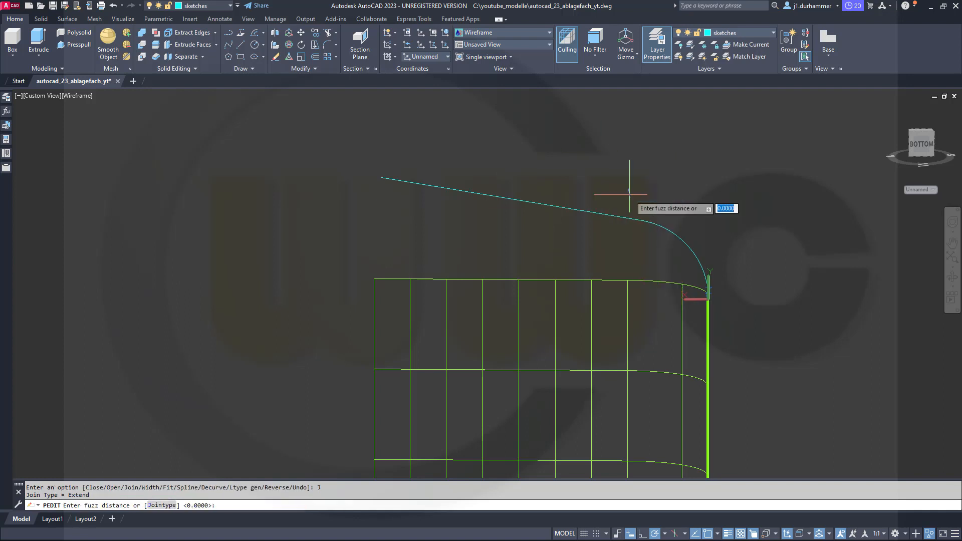
pyautogui.press('Return')
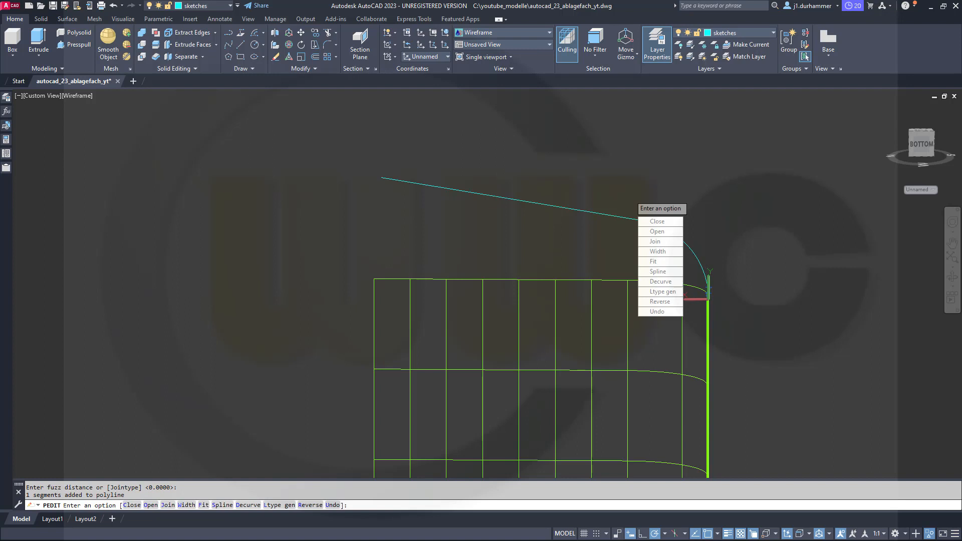
pyautogui.press('Return')
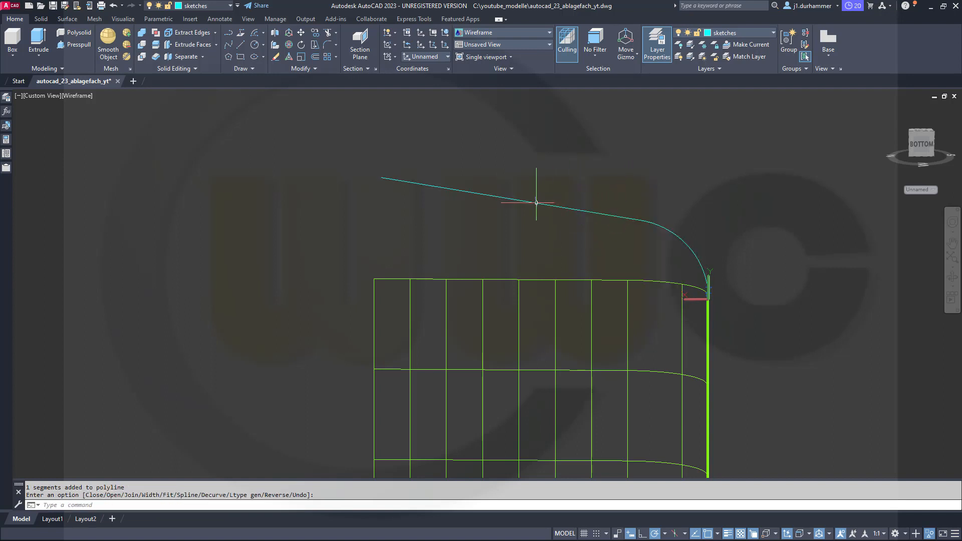
# Move the UCS origin to the upper corner at the straight end of the extruded surface, aligned to that surface.
pyautogui.keyDown('shift'); pyautogui.moveTo(519, 206); pyautogui.dragTo(511, 277, button='middle'); pyautogui.keyUp('shift')
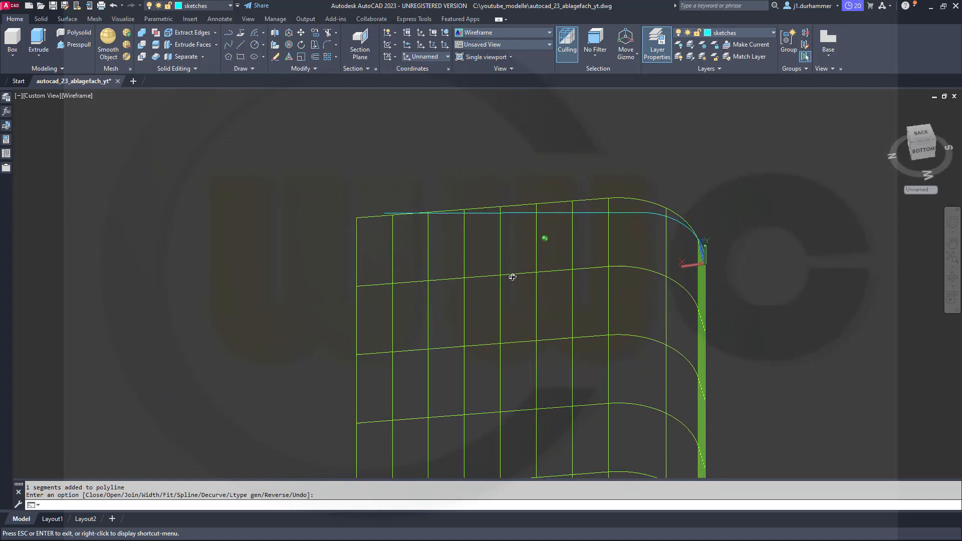
pyautogui.press('Escape')
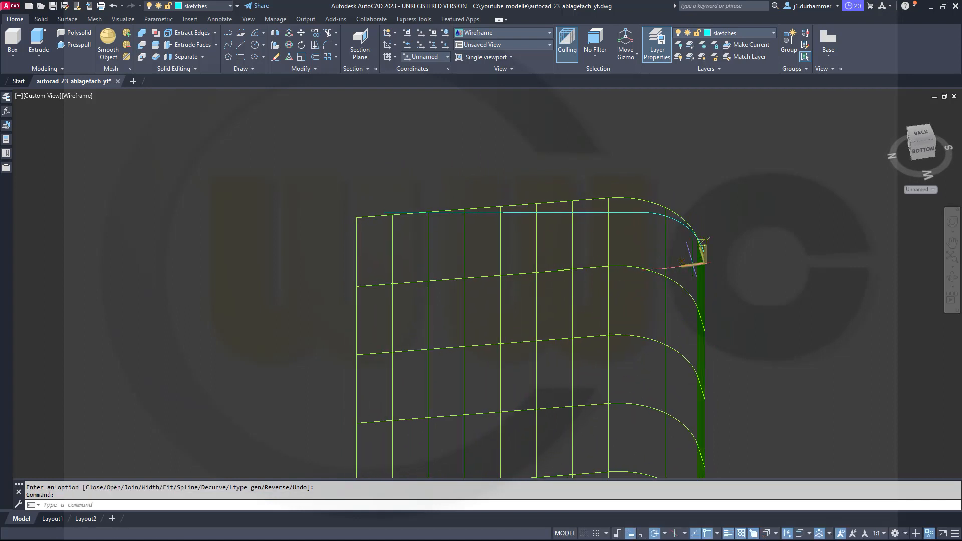
pyautogui.click(693, 265)
pyautogui.click(704, 264)
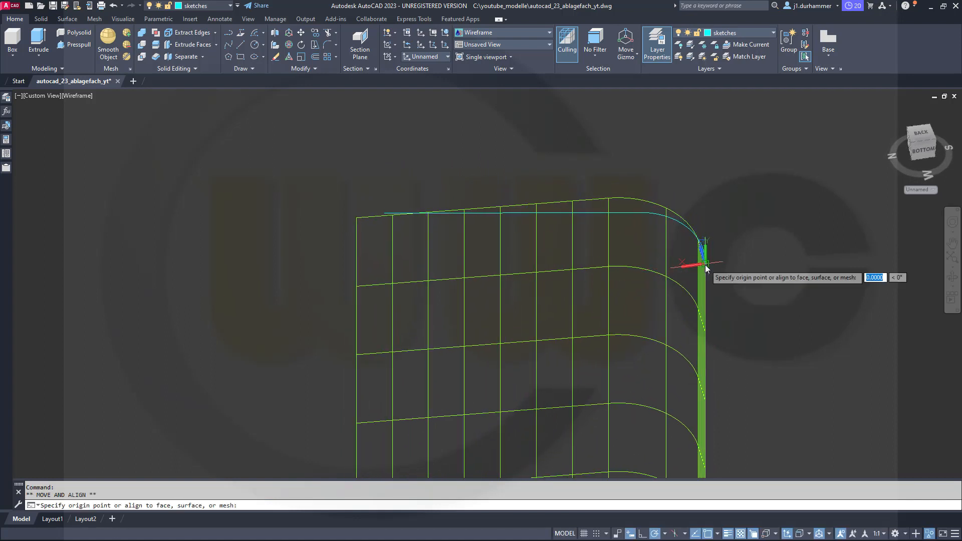
pyautogui.click(370, 220)
pyautogui.press('Escape')
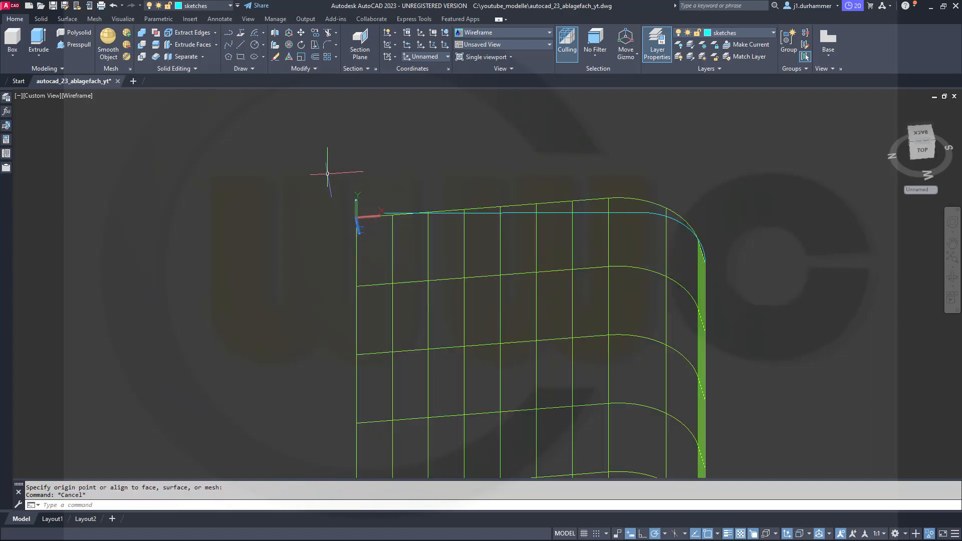
# Rotate the relocated UCS by 90° around its Y axis at the surface's straight end.
pyautogui.keyDown('shift'); pyautogui.moveTo(333, 180); pyautogui.dragTo(374, 198, button='middle'); pyautogui.keyUp('shift')
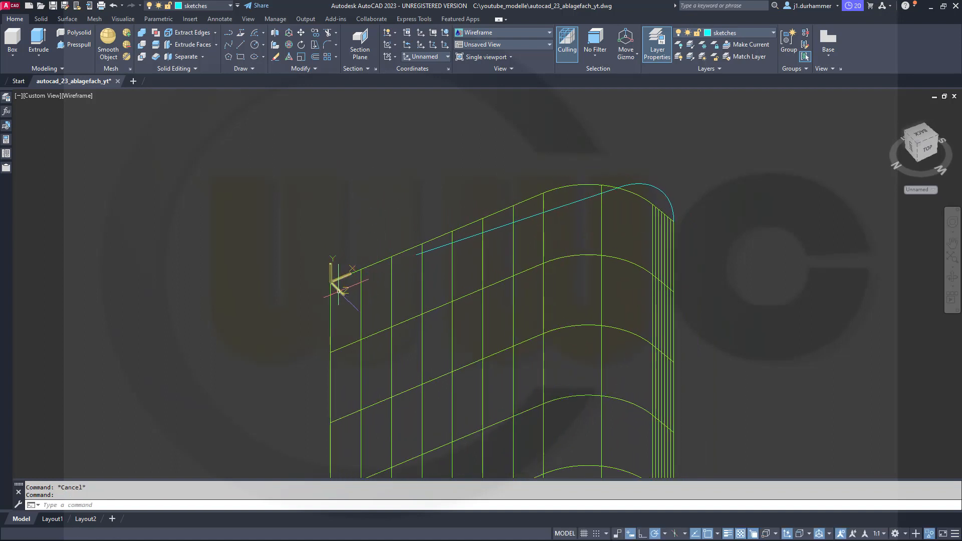
pyautogui.click(339, 292)
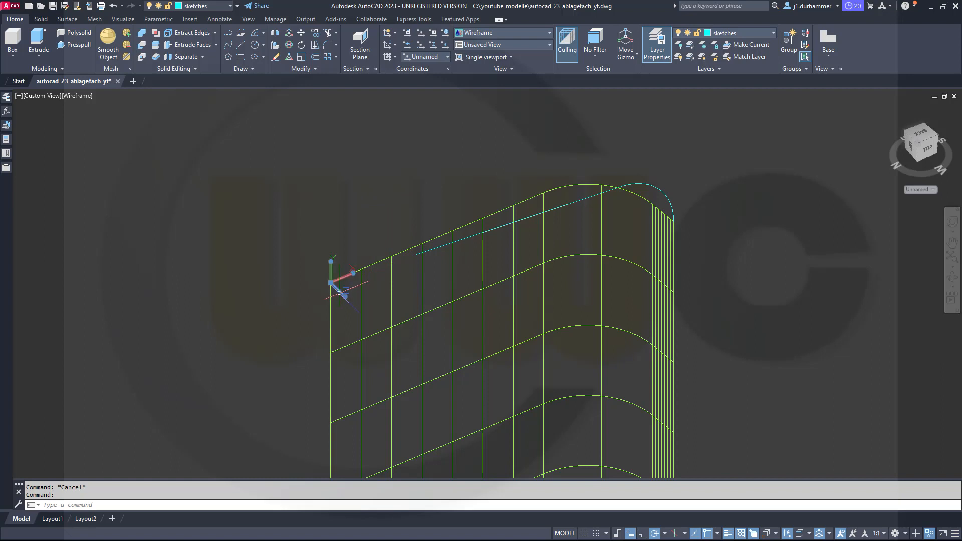
pyautogui.moveTo(345, 296)
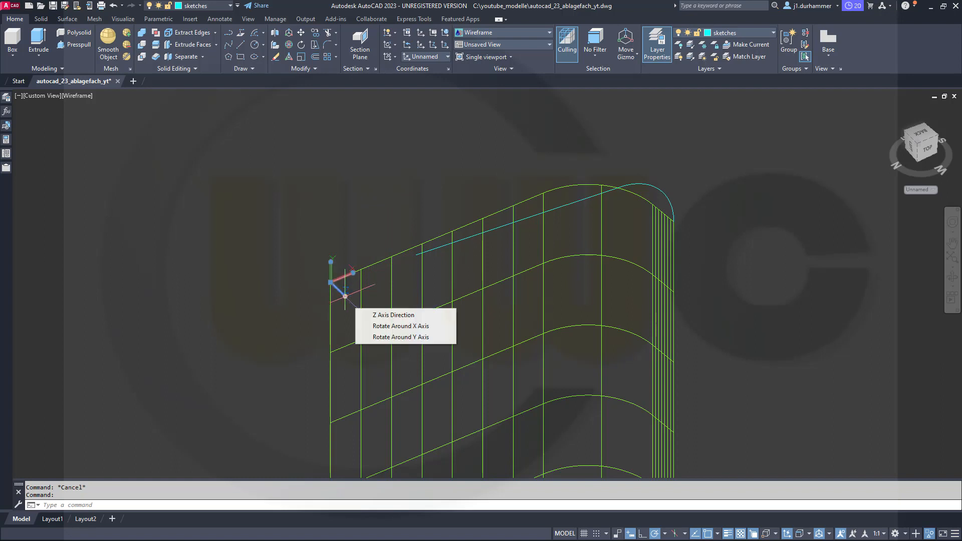
pyautogui.click(398, 337)
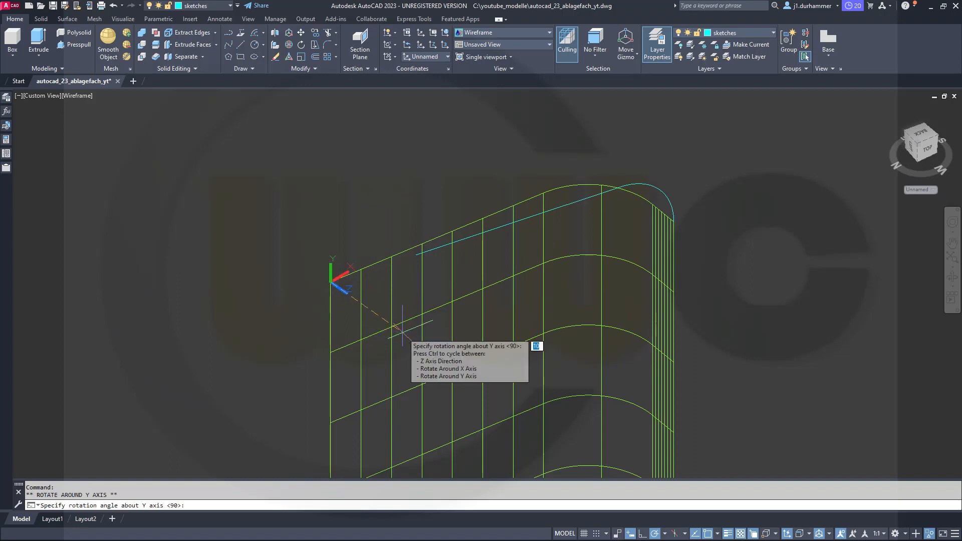
pyautogui.press('Return')
pyautogui.press('Escape')
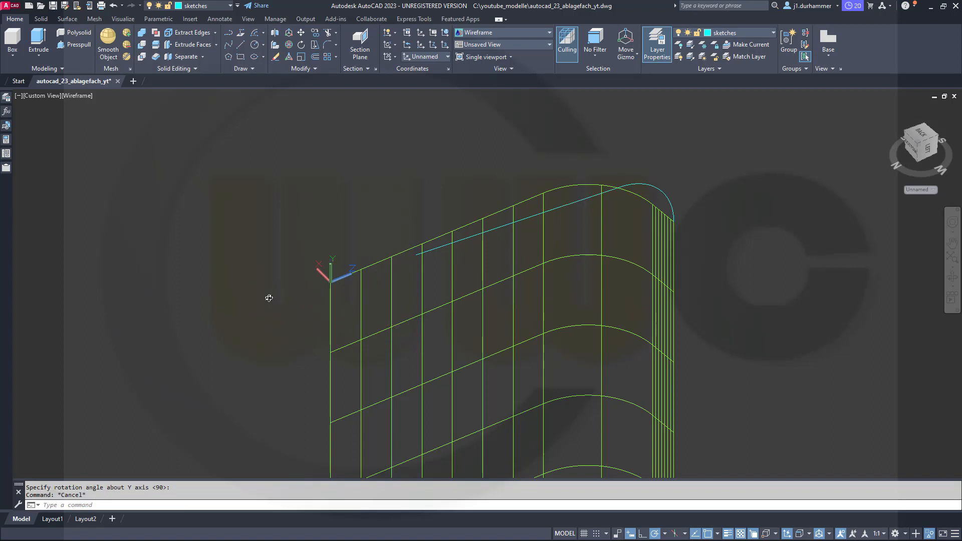
# Draw a start-center-angle arc from 0,0 with its center at @-50,0 and an included angle of 120°.
pyautogui.keyDown('shift'); pyautogui.moveTo(266, 296); pyautogui.dragTo(284, 76, button='middle'); pyautogui.keyUp('shift')
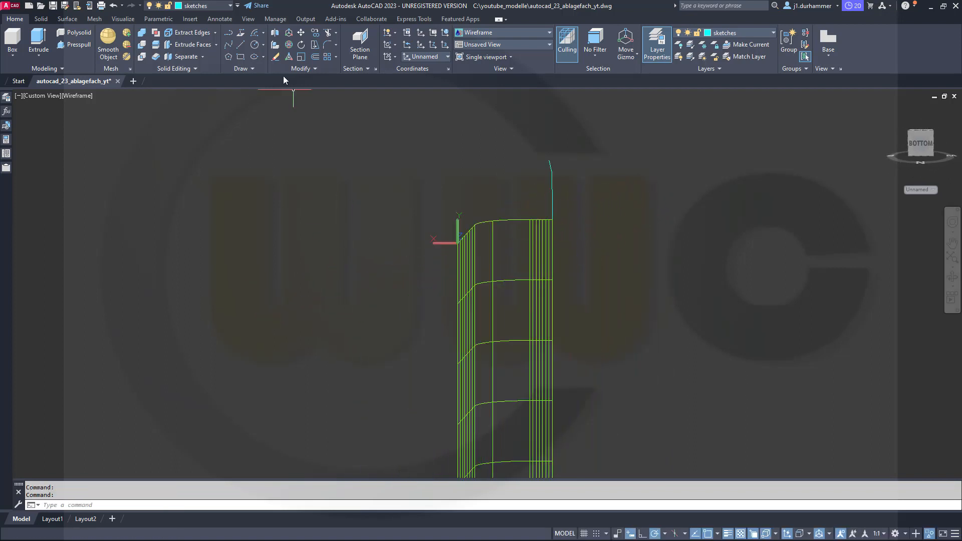
pyautogui.click(254, 36)
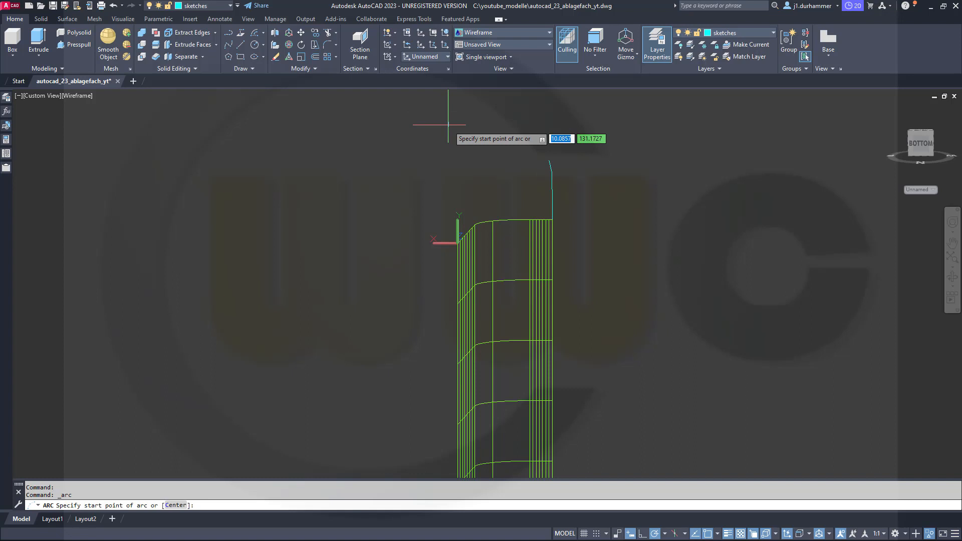
pyautogui.write('0')
pyautogui.press('Tab')
pyautogui.write('0')
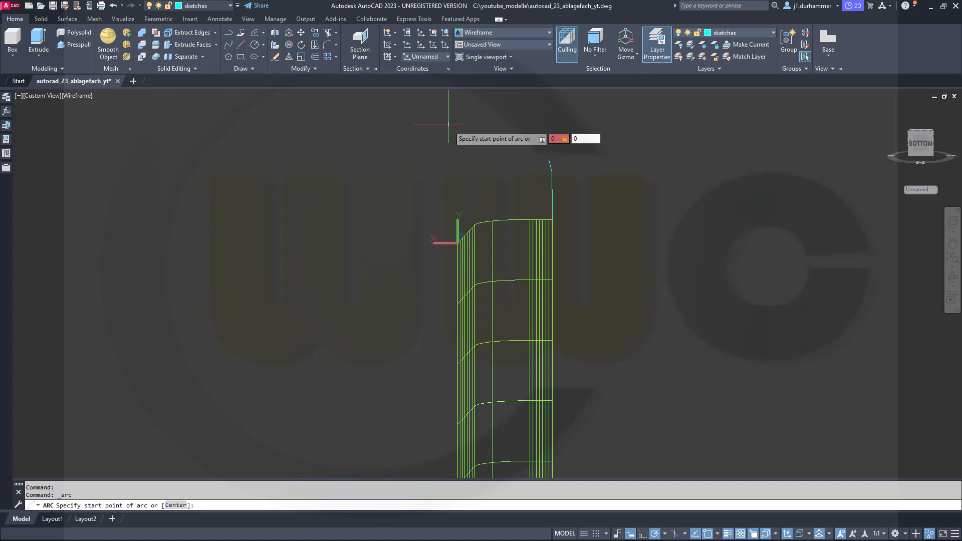
pyautogui.press('Return')
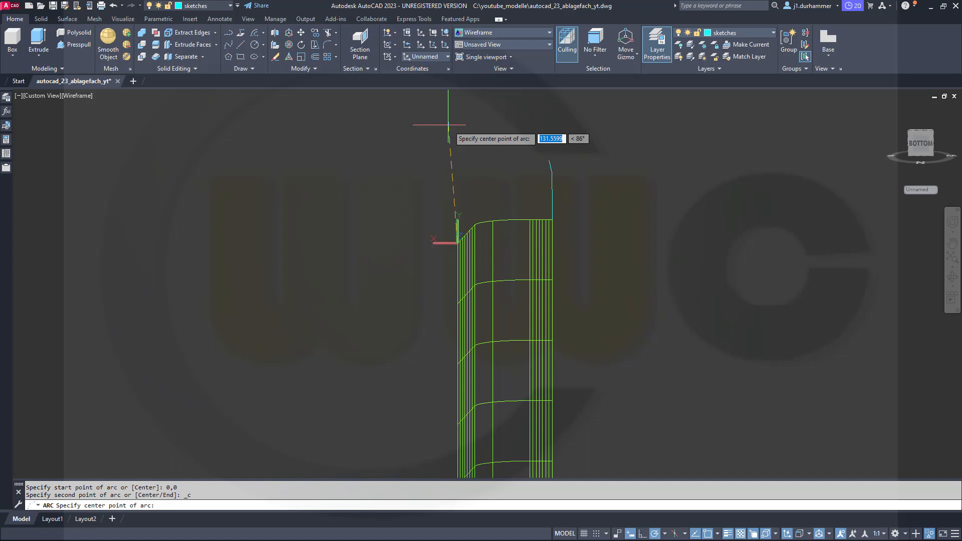
pyautogui.write('-50')
pyautogui.press('Tab')
pyautogui.write('0')
pyautogui.press('Return')
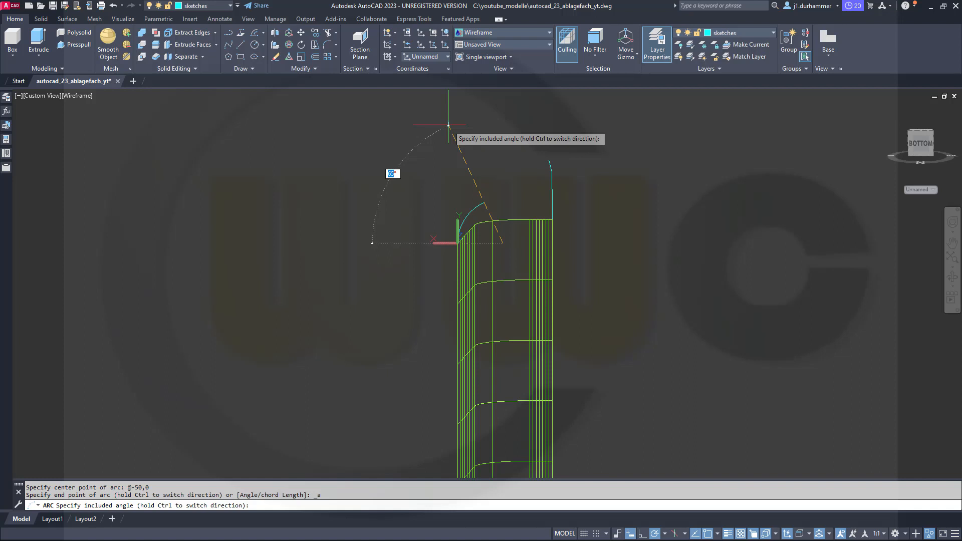
pyautogui.press('Return')
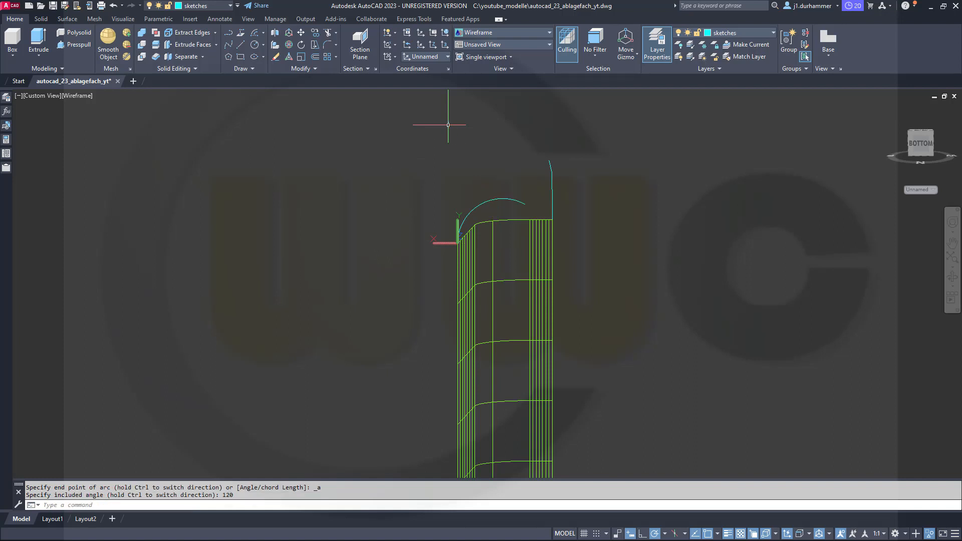
pyautogui.press('Escape')
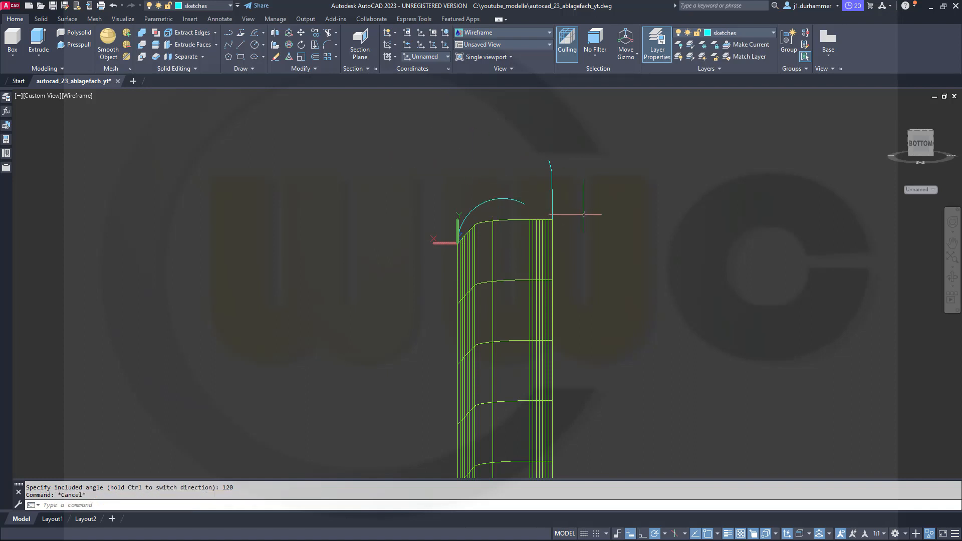
# Draw a straight polyline about 93.2 long from the upper profile's free end, tangent to the 120° arc.
pyautogui.moveTo(584, 214)
pyautogui.keyDown('shift'); pyautogui.mouseDown(button='middle')
pyautogui.moveTo(425, 236)
pyautogui.moveTo(574, 216)
pyautogui.moveTo(511, 208)
pyautogui.moveTo(576, 228)
pyautogui.mouseUp(button='middle'); pyautogui.keyUp('shift')
pyautogui.click(228, 37)
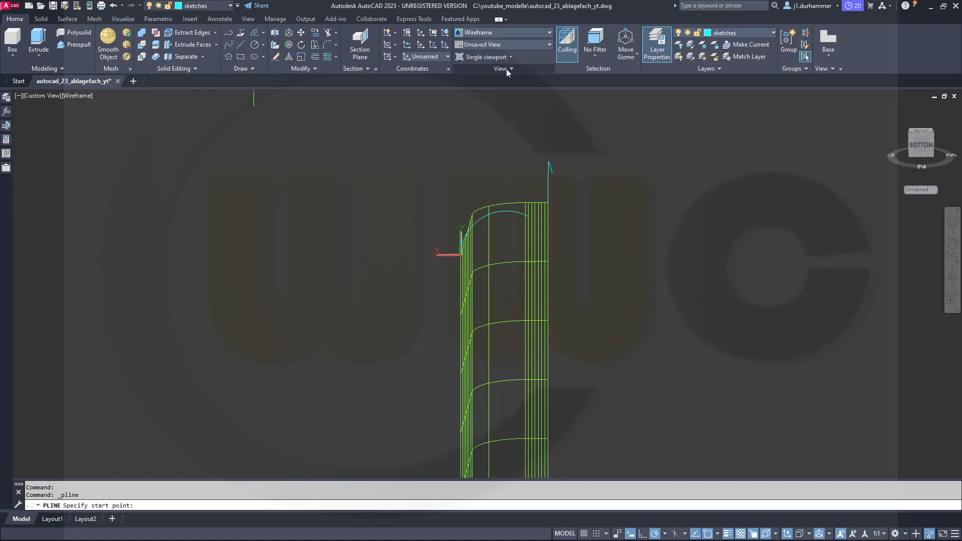
pyautogui.keyDown('shift'); pyautogui.moveTo(612, 172); pyautogui.dragTo(577, 192, button='middle'); pyautogui.keyUp('shift')
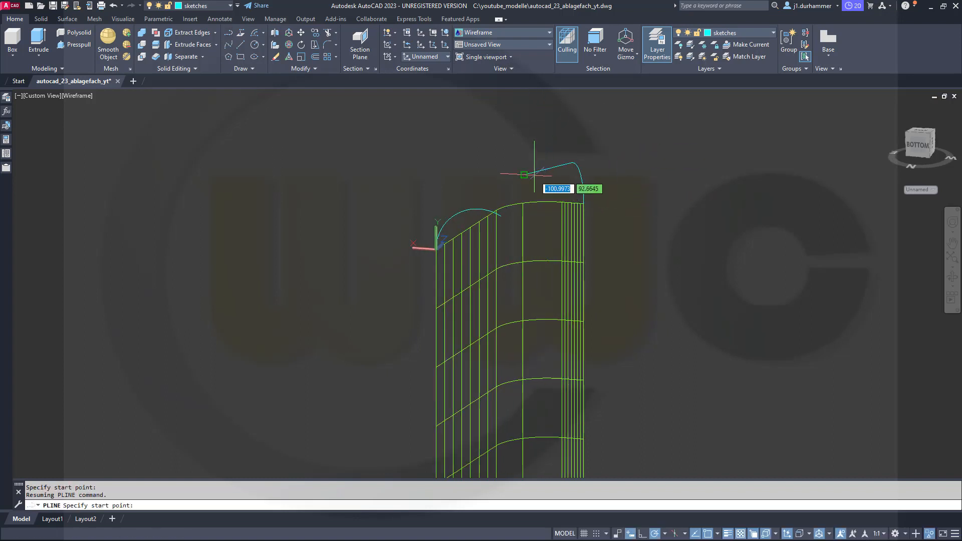
pyautogui.click(523, 175)
pyautogui.keyDown('shift'); pyautogui.rightClick(463, 185); pyautogui.keyUp('shift')
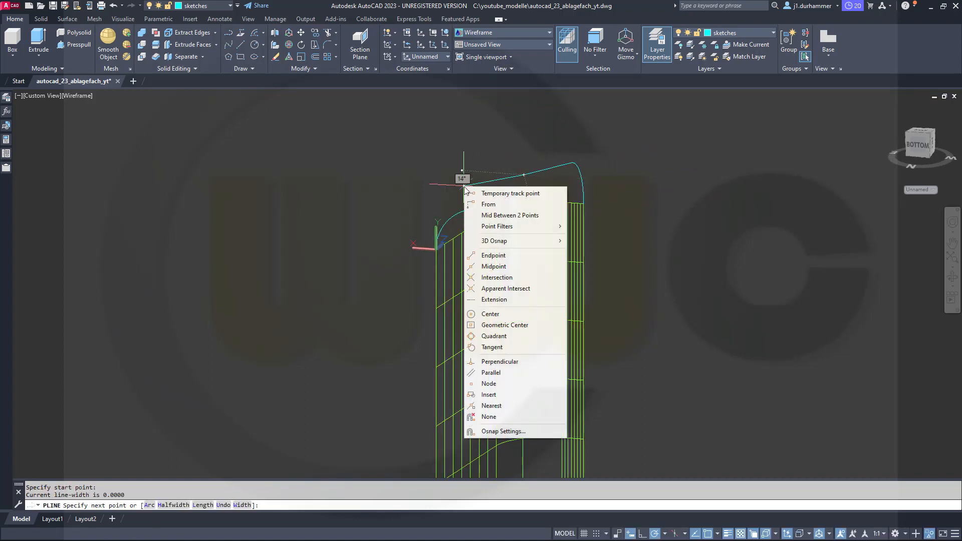
pyautogui.click(492, 347)
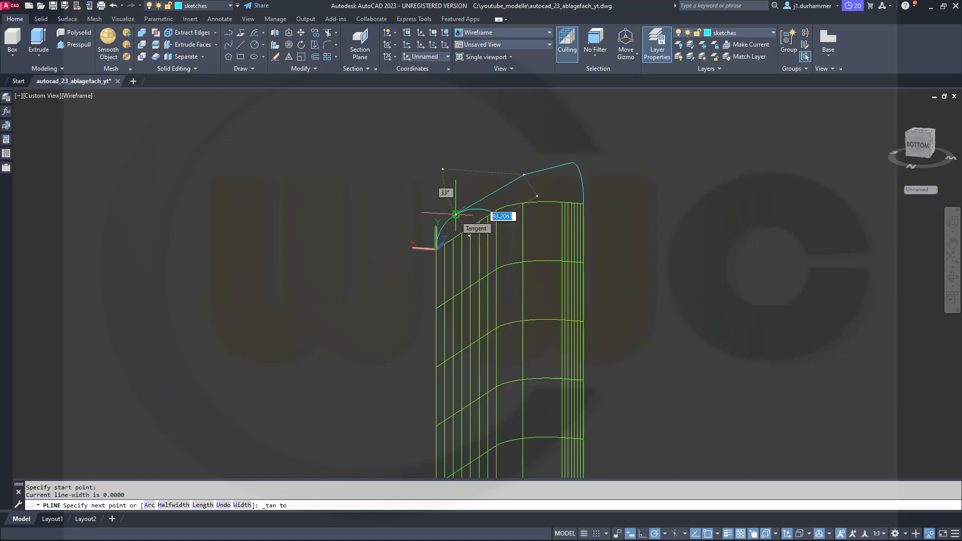
pyautogui.click(456, 214)
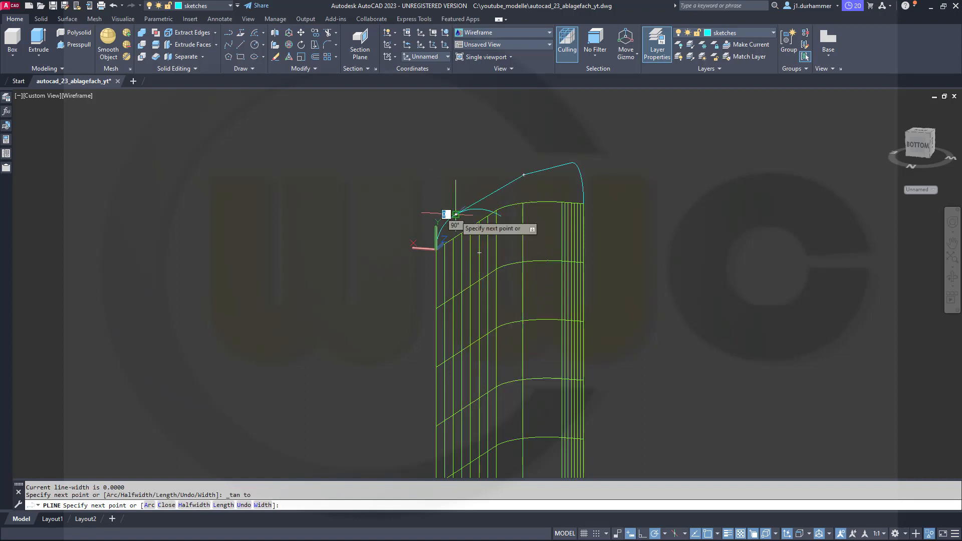
pyautogui.press('Escape')
pyautogui.press('Escape')
# Trim the arc's excess beyond the tangent point, using the tangent polyline as the cutting edge.
pyautogui.scroll(5, 458, 213)
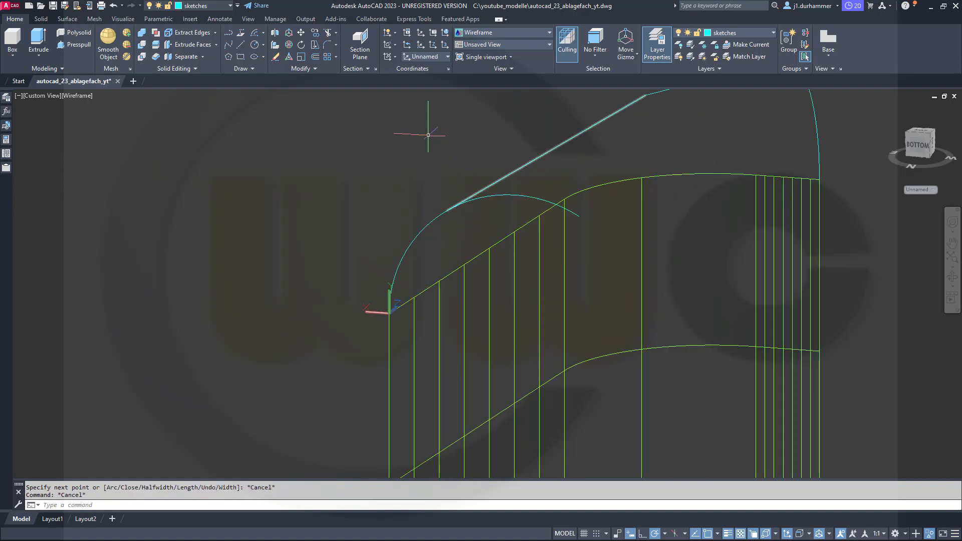
pyautogui.click(328, 34)
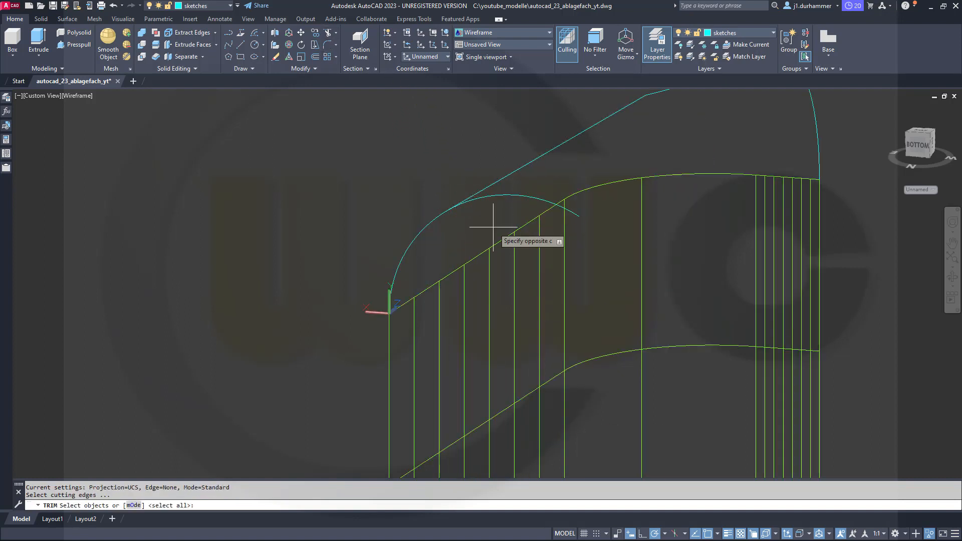
pyautogui.click(503, 222)
pyautogui.click(416, 183)
pyautogui.press('Return')
pyautogui.click(526, 199)
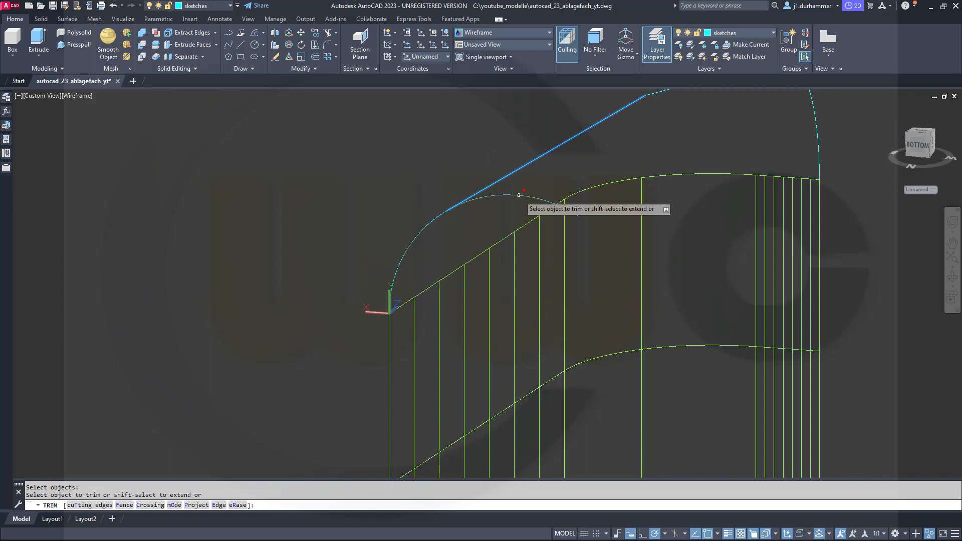
pyautogui.scroll(-2, 493, 172)
pyautogui.scroll(-2, 493, 172)
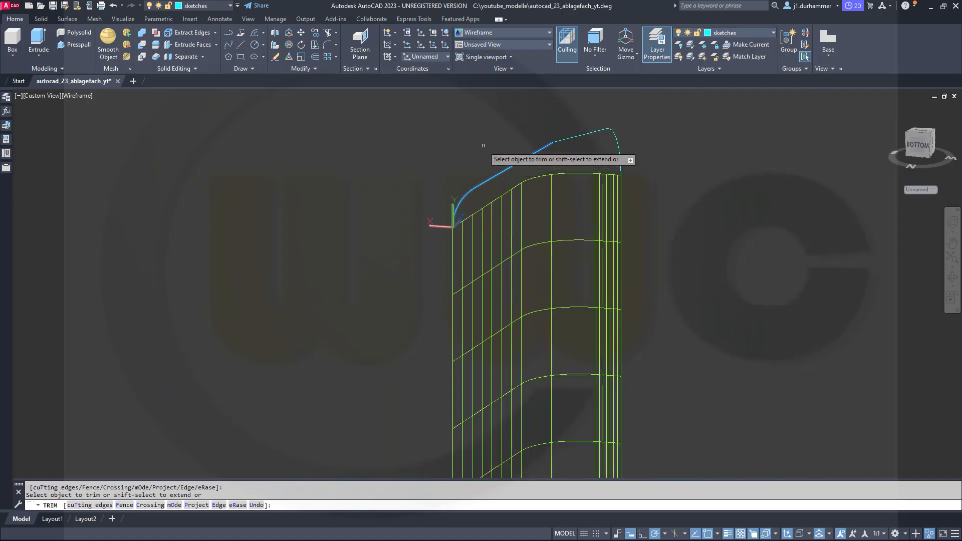
pyautogui.press('Return')
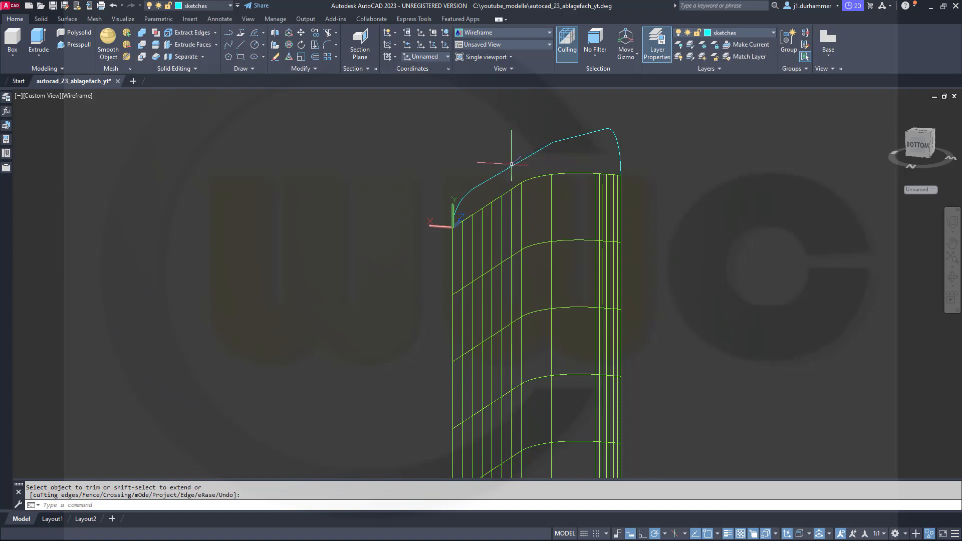
# Trace a single polyline from the upper profile's end along the tangent line, continuing with an arc segment to the UCS origin.
pyautogui.keyDown('shift'); pyautogui.moveTo(557, 169); pyautogui.dragTo(554, 189, button='middle'); pyautogui.keyUp('shift')
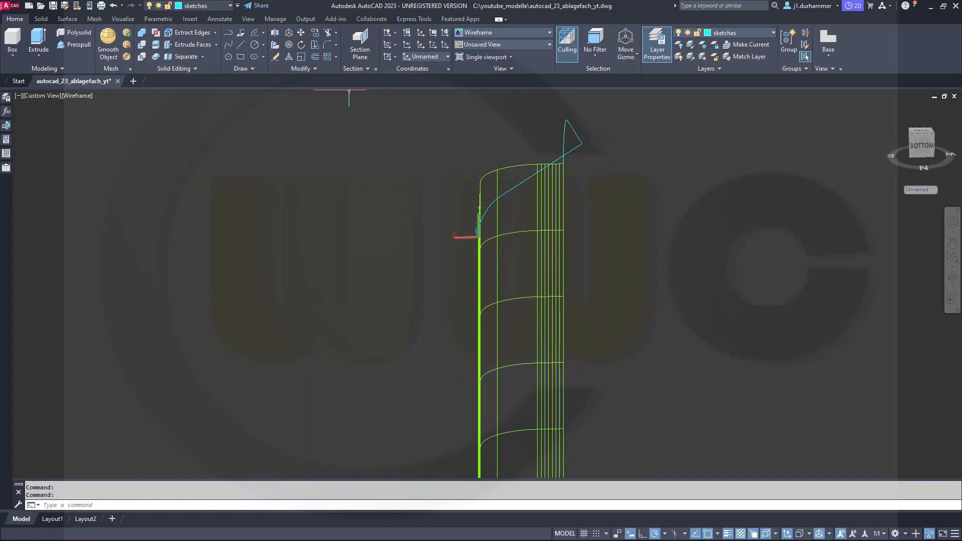
pyautogui.click(230, 34)
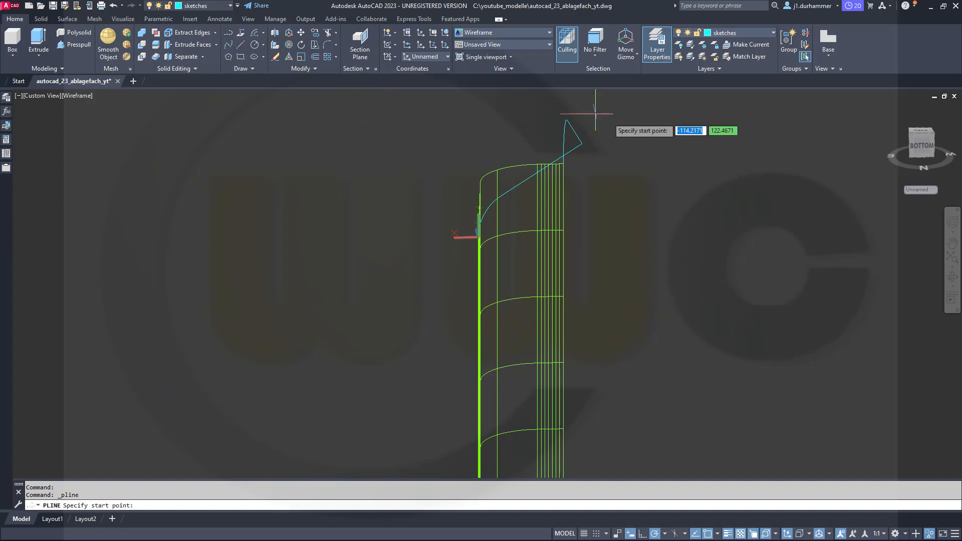
pyautogui.click(581, 143)
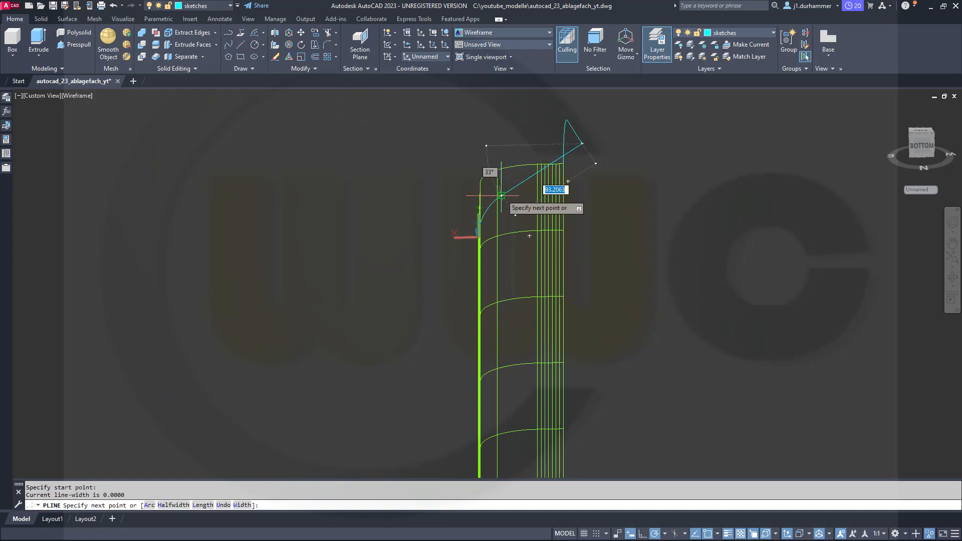
pyautogui.click(501, 195)
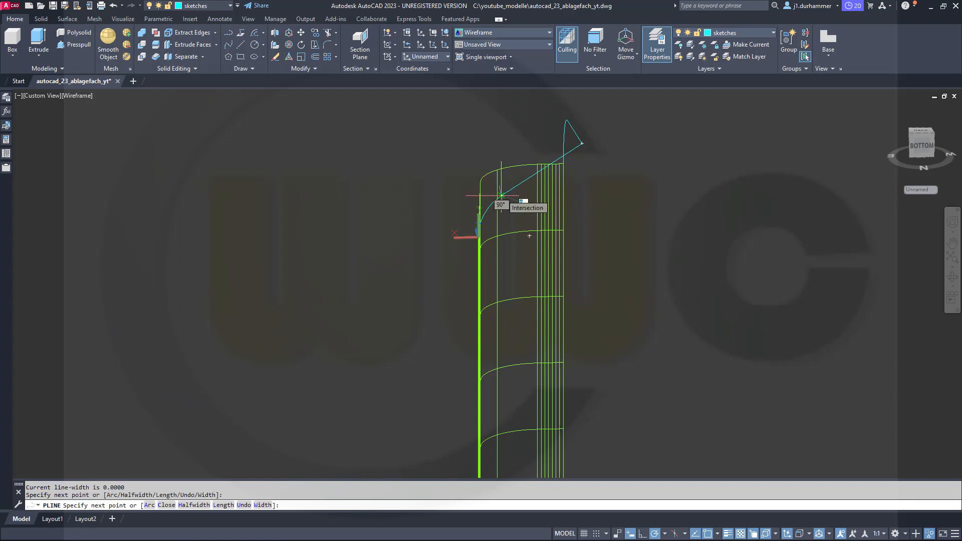
pyautogui.rightClick(501, 196)
pyautogui.click(507, 236)
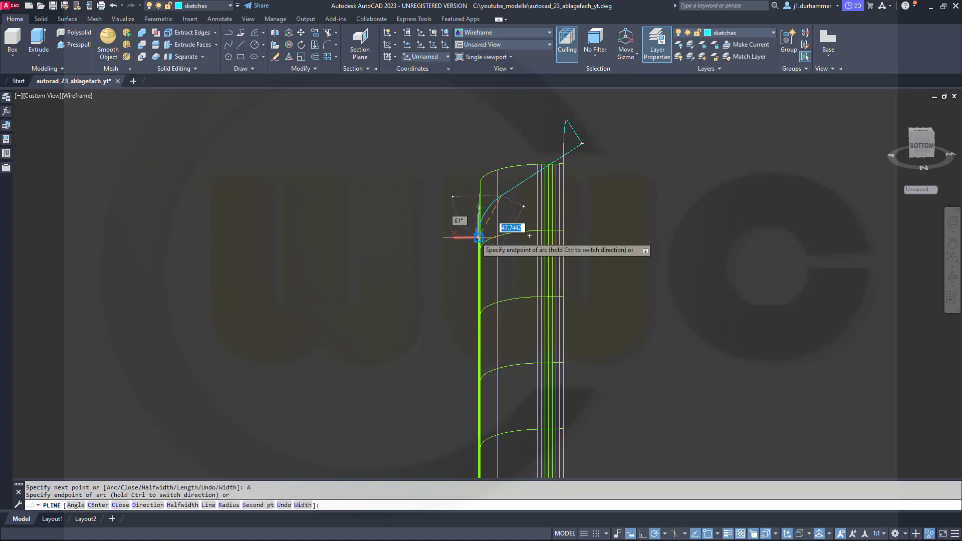
pyautogui.press('Escape')
pyautogui.press('Escape')
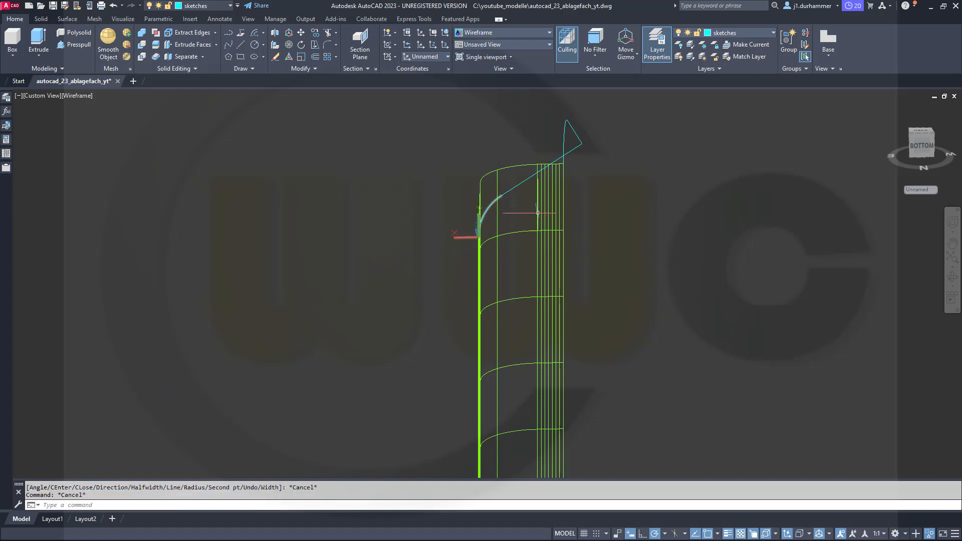
# Delete the original trimmed arc and the separate straight polyline that lie under the combined line-and-arc polyline.
pyautogui.scroll(3, 543, 204)
pyautogui.keyDown('shift'); pyautogui.moveTo(516, 189); pyautogui.dragTo(483, 181, button='middle'); pyautogui.keyUp('shift')
pyautogui.click(462, 168)
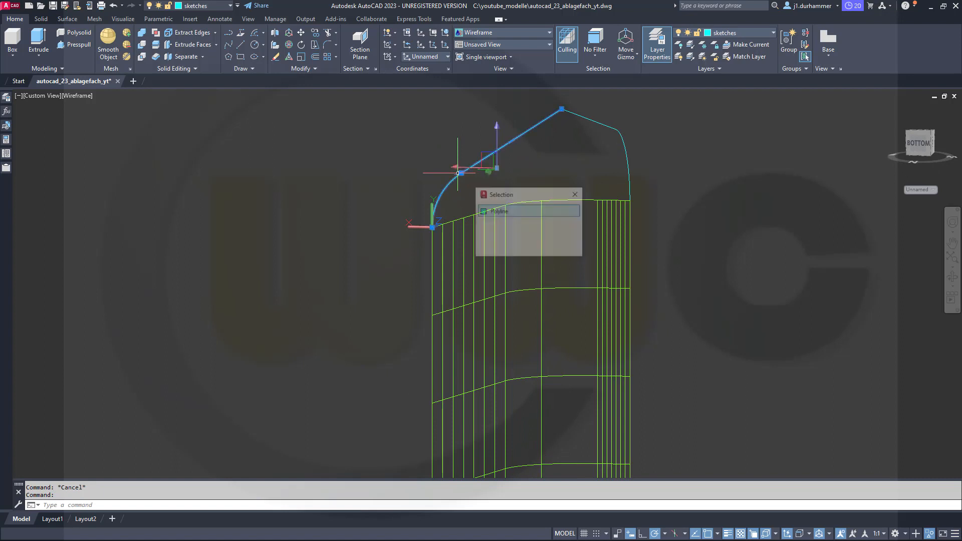
pyautogui.click(499, 223)
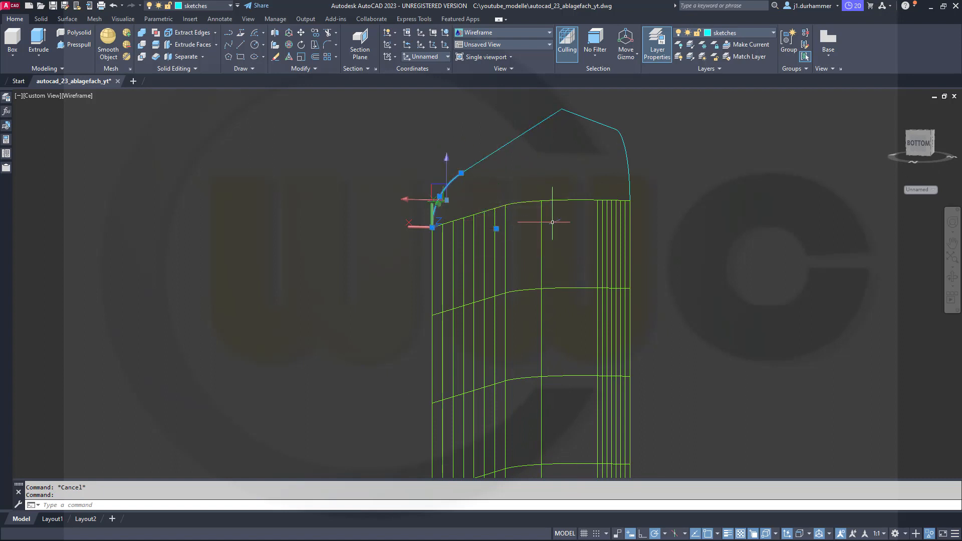
pyautogui.press('Delete')
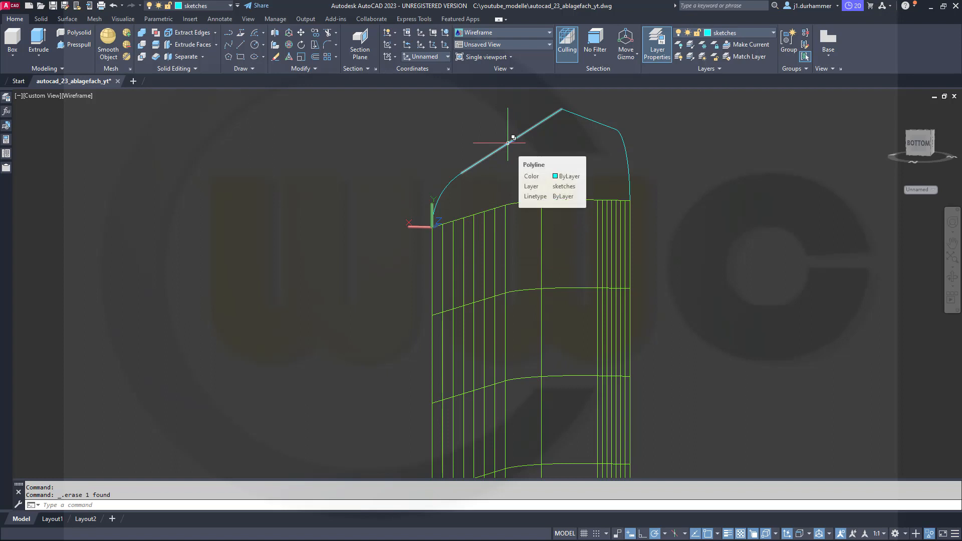
pyautogui.click(507, 143)
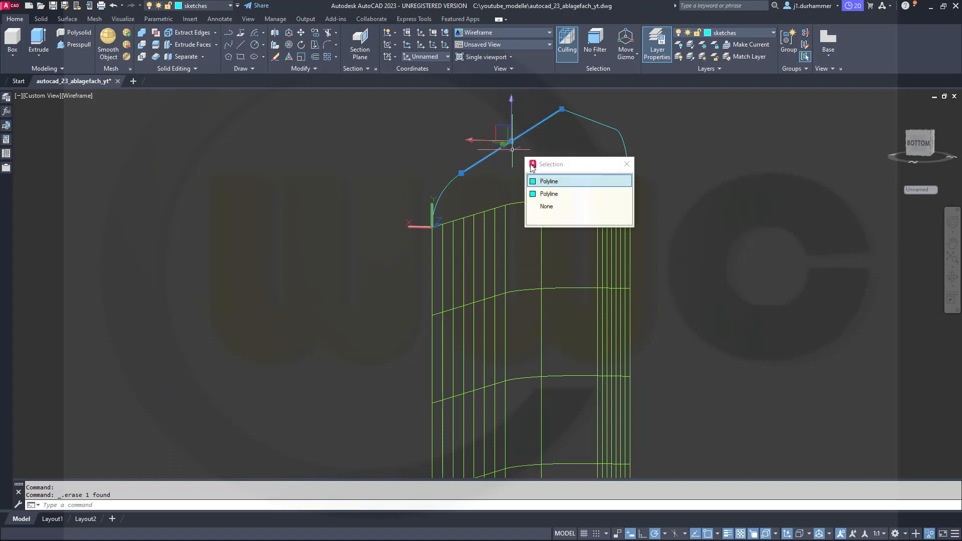
pyautogui.click(548, 181)
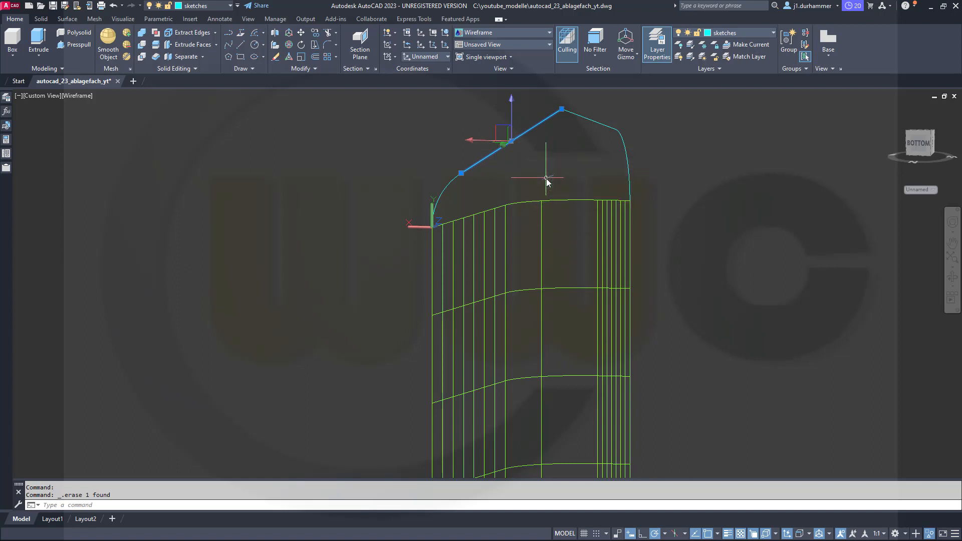
pyautogui.press('Delete')
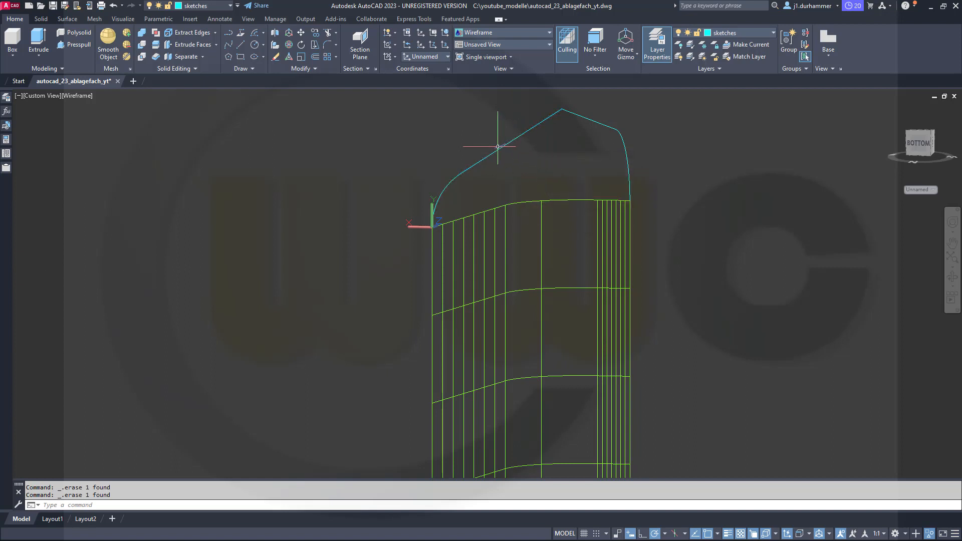
# Set the coordinate system back to the world coordinate system (WCS).
pyautogui.moveTo(522, 168); pyautogui.dragTo(727, 203, button='middle')
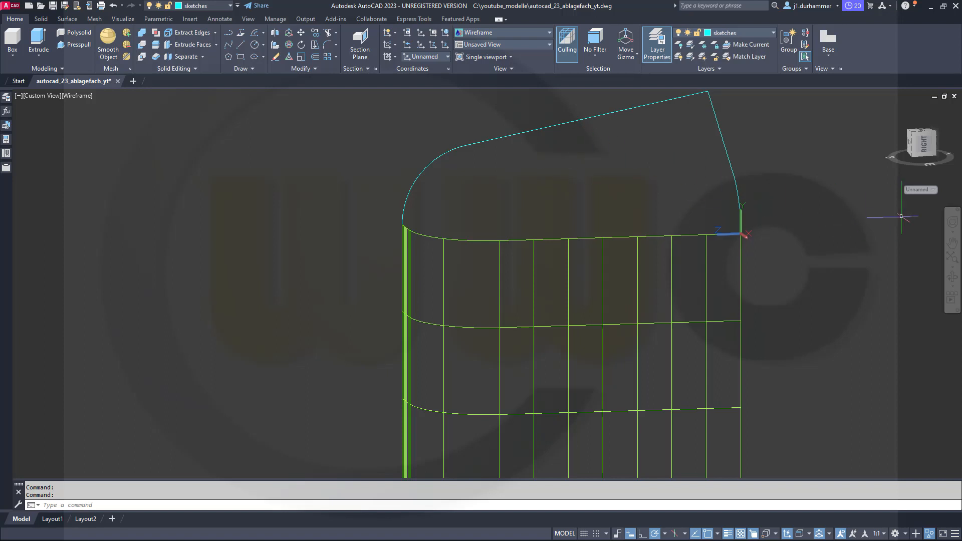
pyautogui.click(934, 191)
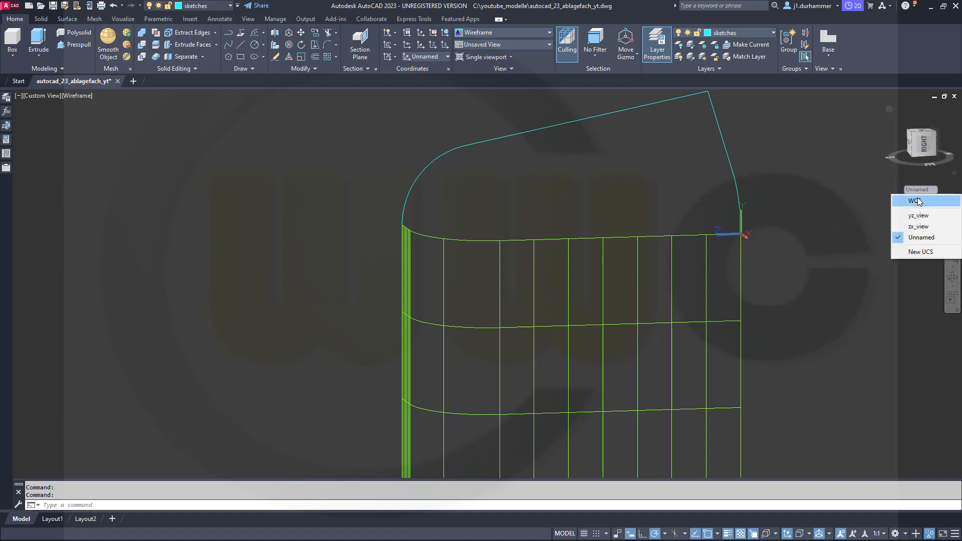
pyautogui.click(920, 200)
pyautogui.moveTo(539, 193); pyautogui.dragTo(414, 211, button='middle')
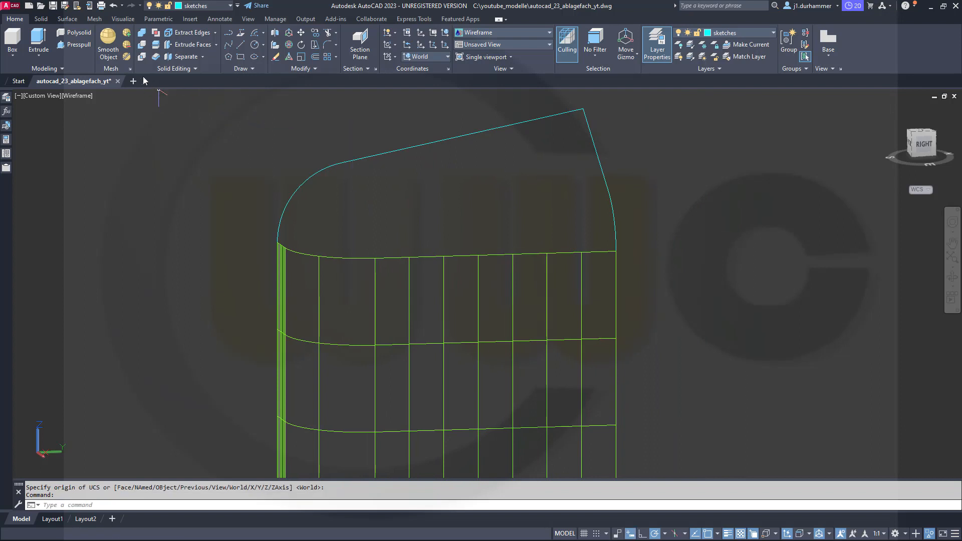
pyautogui.click(67, 19)
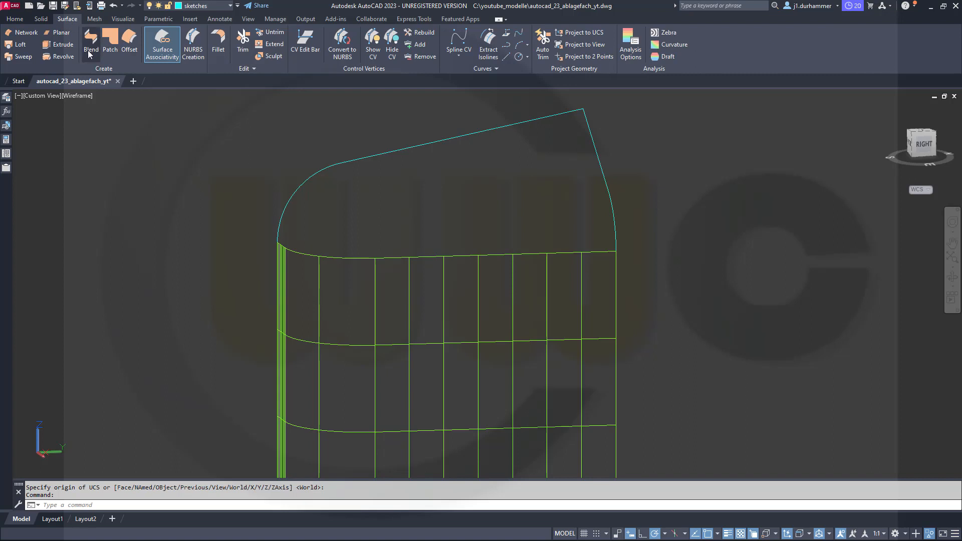
pyautogui.click(18, 44)
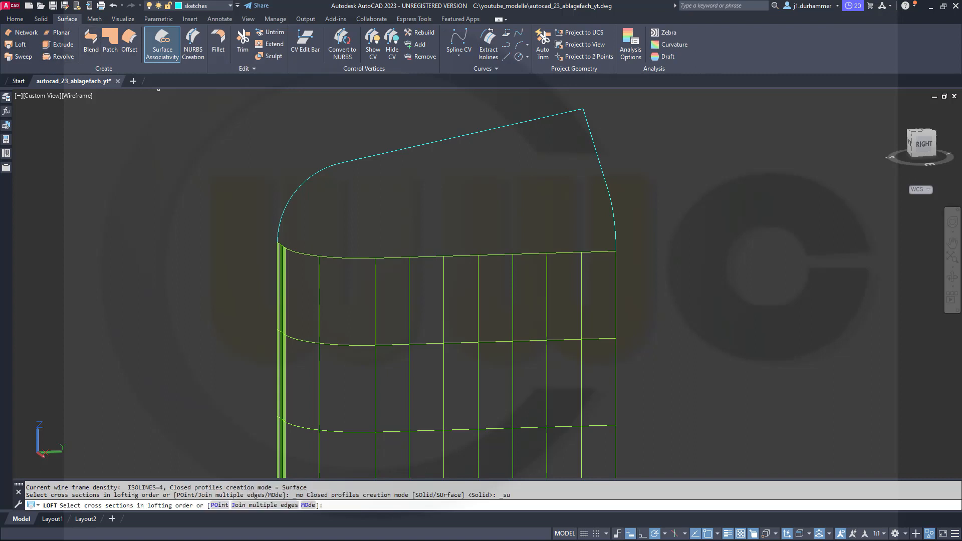
pyautogui.click(265, 506)
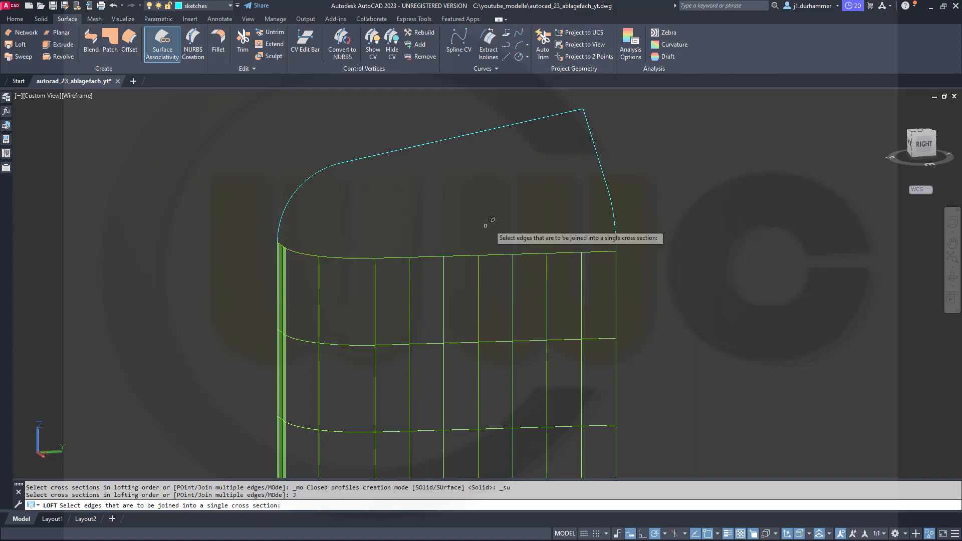
pyautogui.click(571, 253)
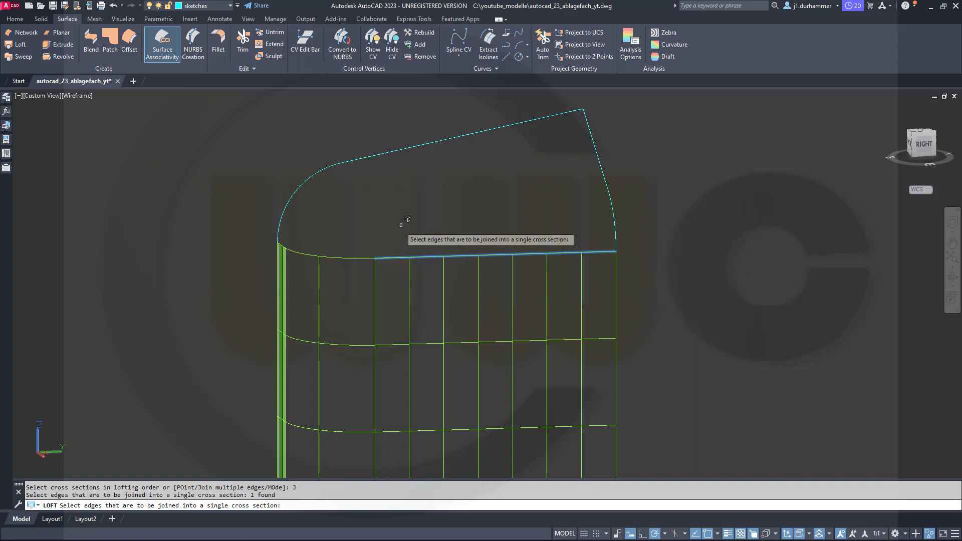
pyautogui.click(349, 257)
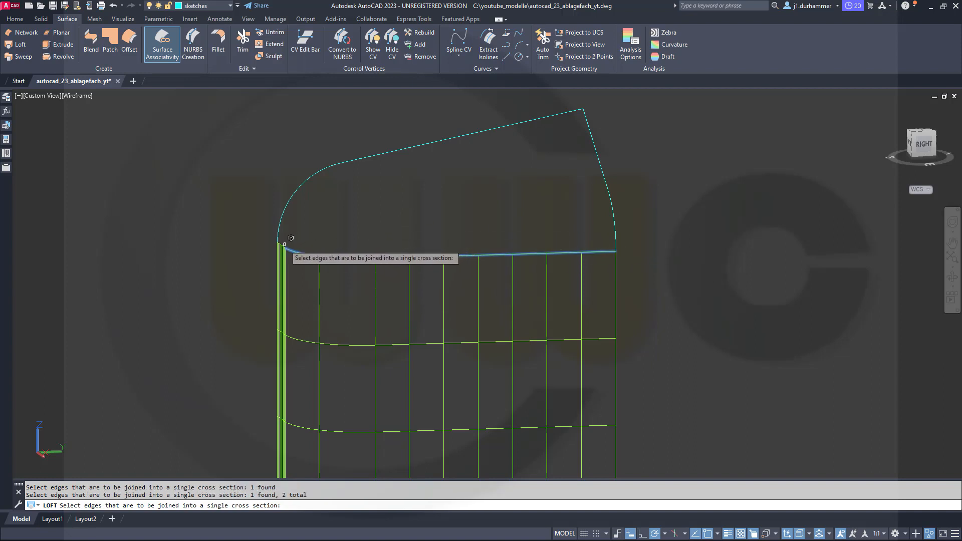
pyautogui.click(290, 239)
pyautogui.press('Return')
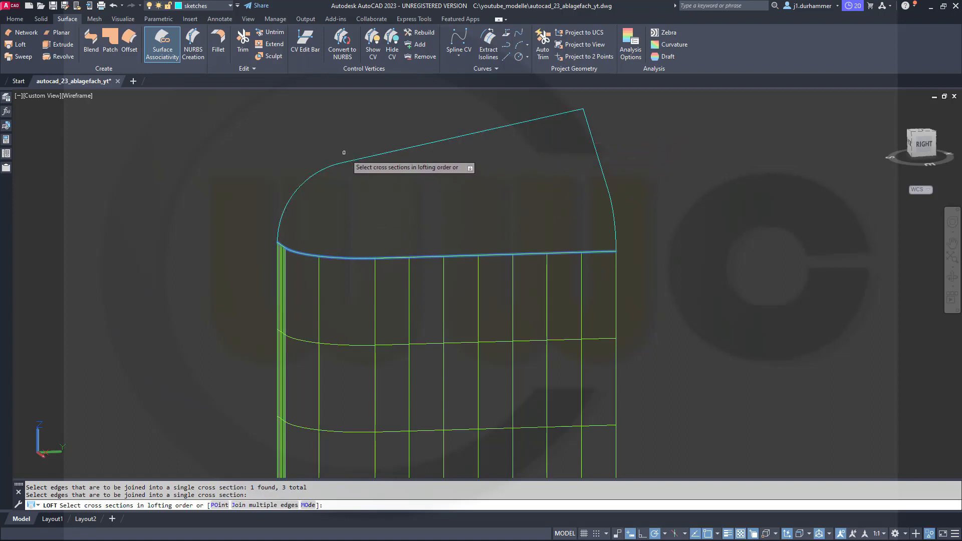
pyautogui.press('Escape')
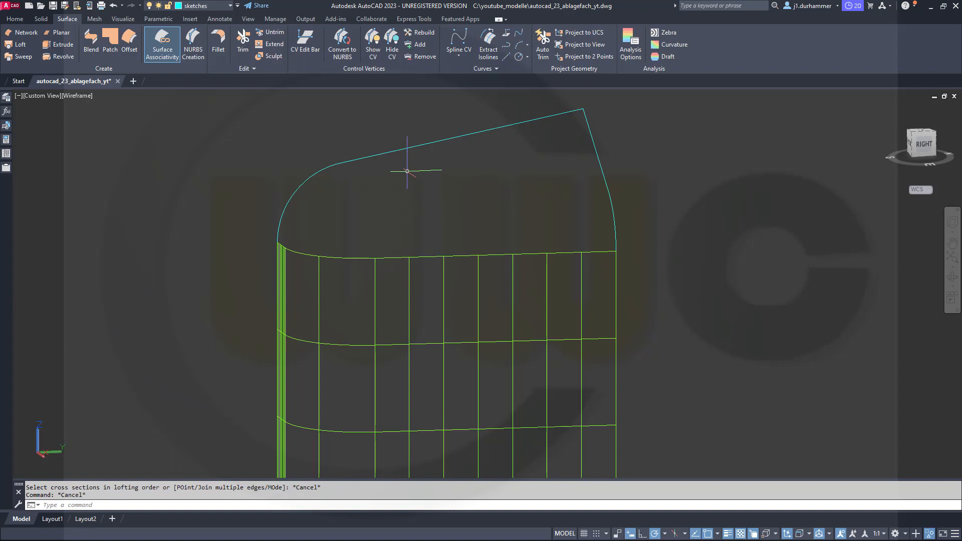
# Join the arc and the sloping straight line above the extruded surface into one polyline, converting lines and arcs to polylines.
pyautogui.write('pedi')
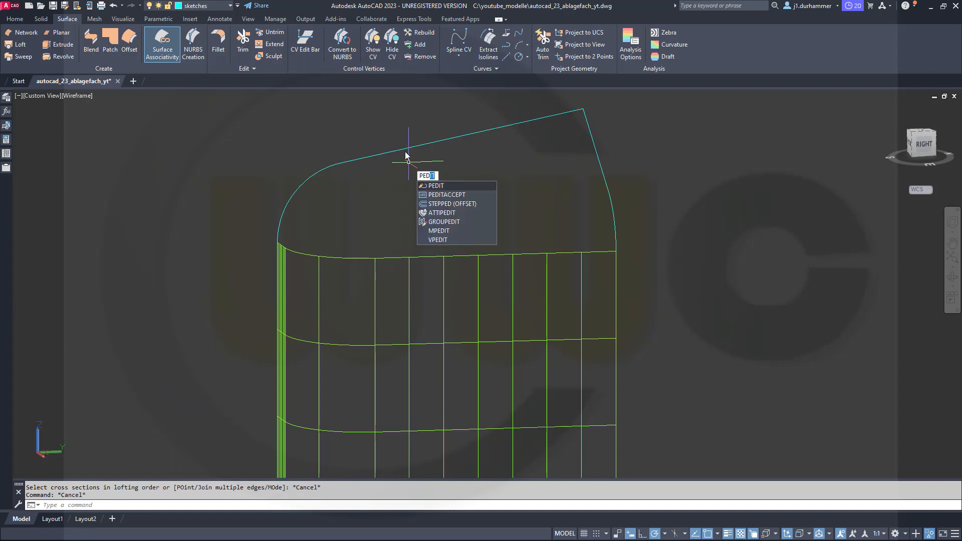
pyautogui.write('t')
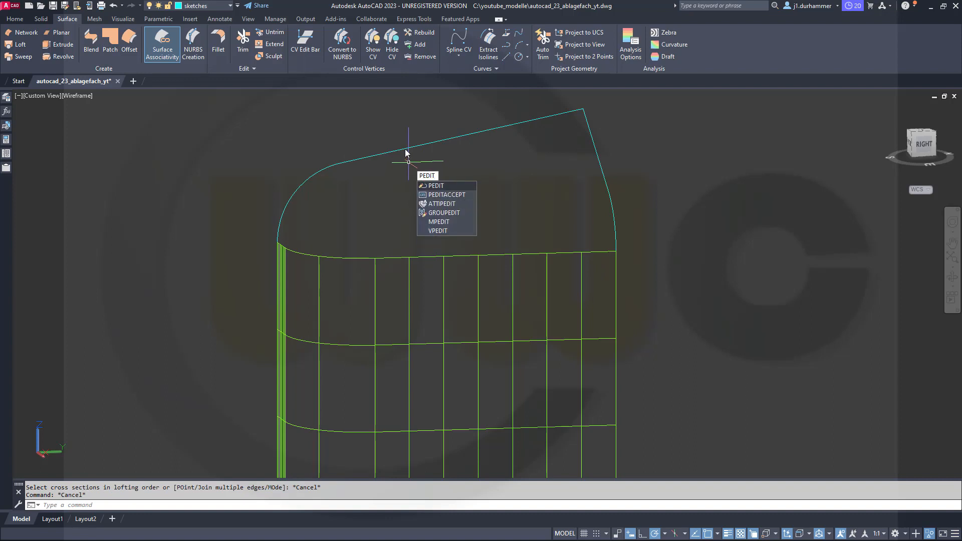
pyautogui.press('Return')
pyautogui.rightClick(412, 184)
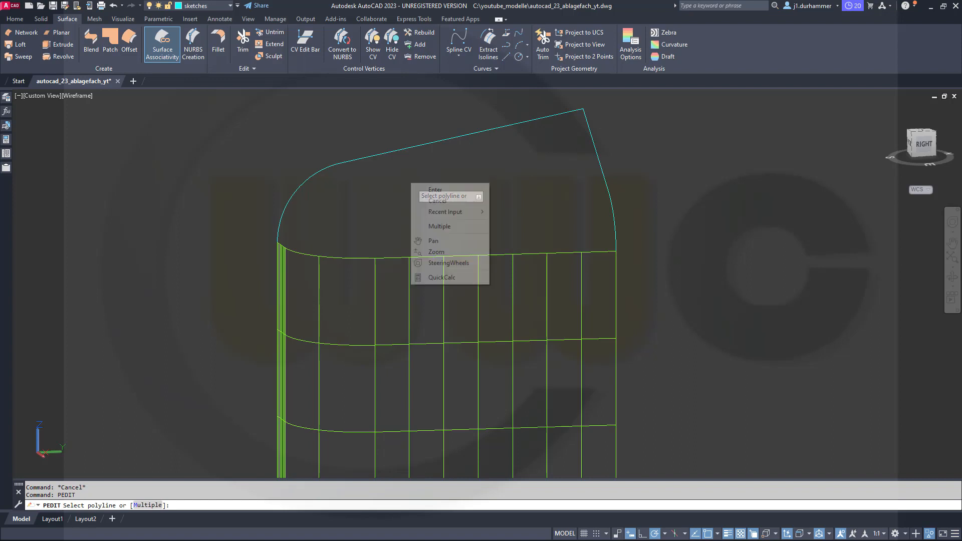
pyautogui.click(440, 226)
pyautogui.click(404, 212)
pyautogui.click(293, 130)
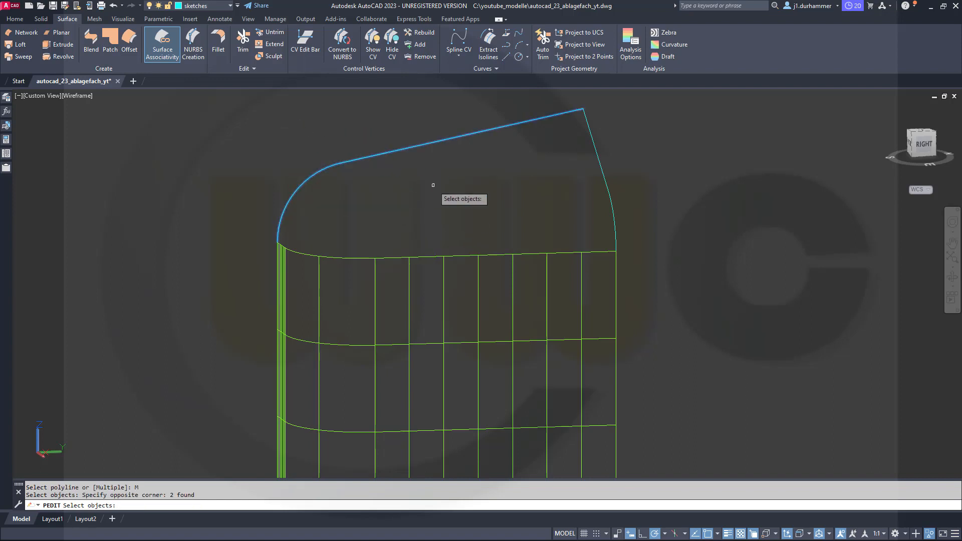
pyautogui.press('Return')
pyautogui.rightClick(433, 185)
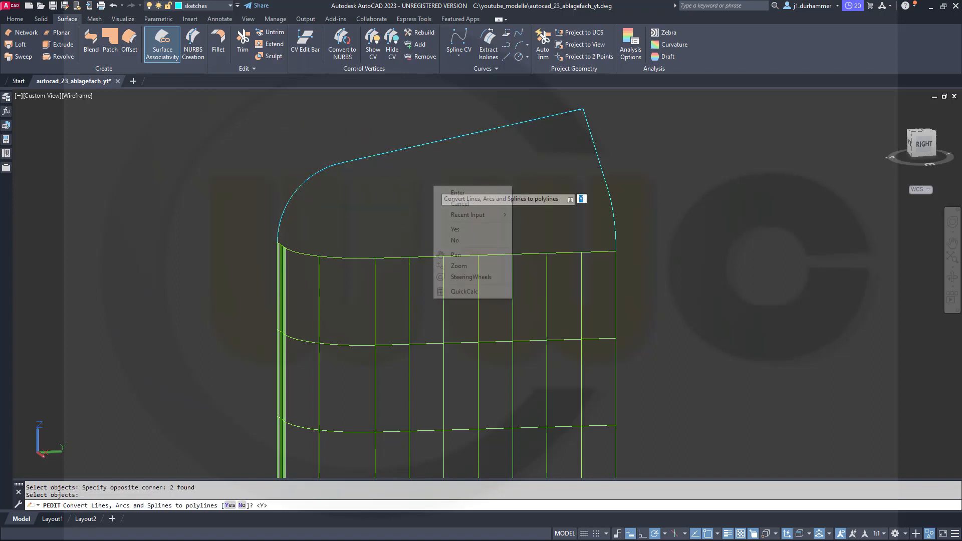
pyautogui.click(468, 228)
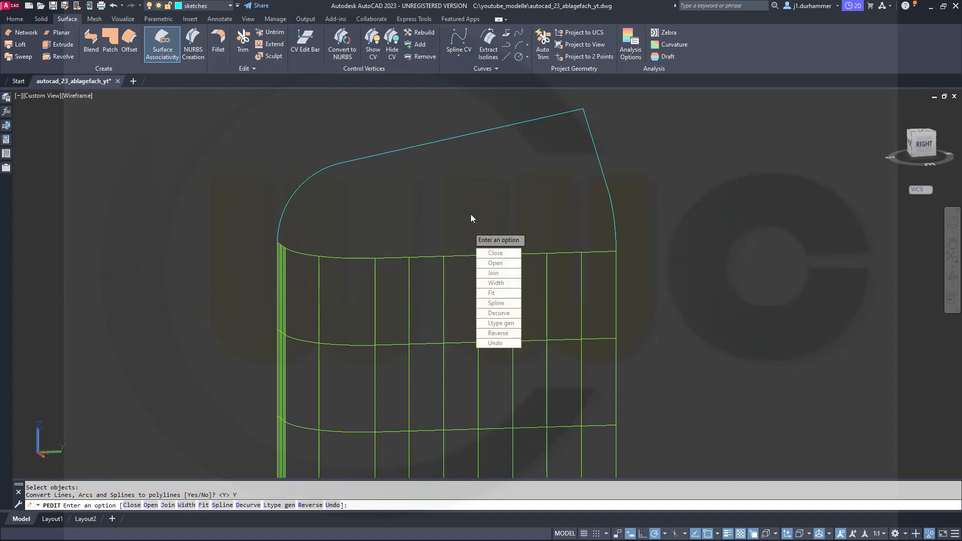
pyautogui.click(501, 274)
pyautogui.press('Return')
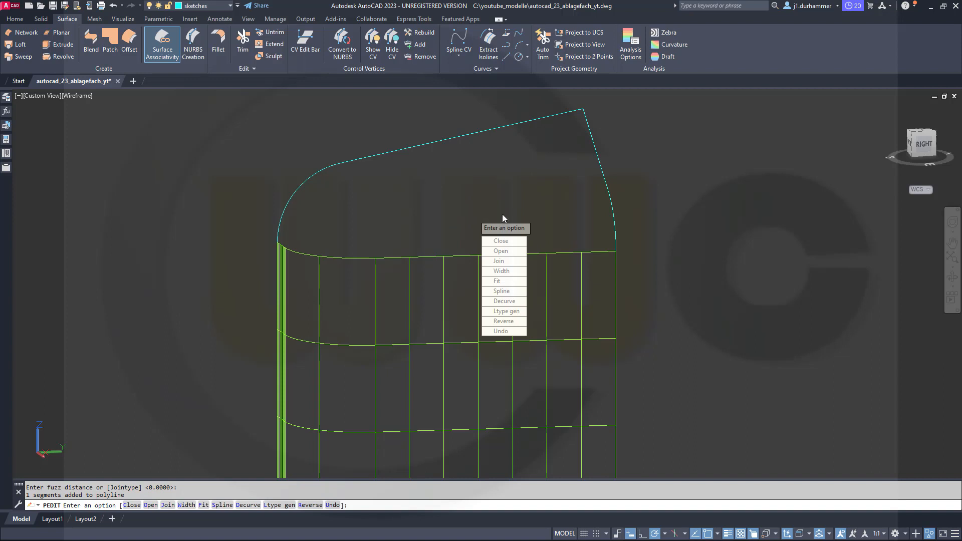
pyautogui.press('Return')
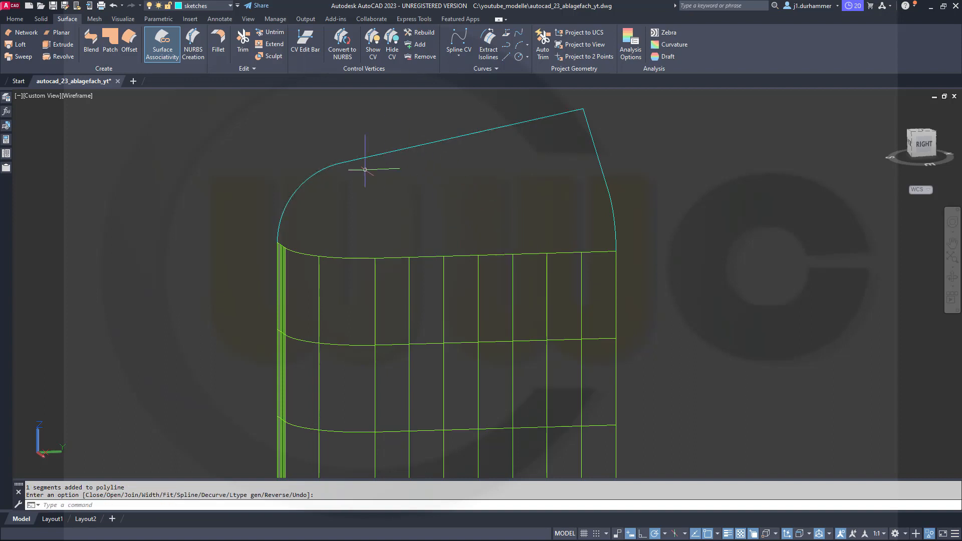
# Begin a surface loft with the extruded surface's three upper edges joined into a single first cross section.
pyautogui.click(24, 44)
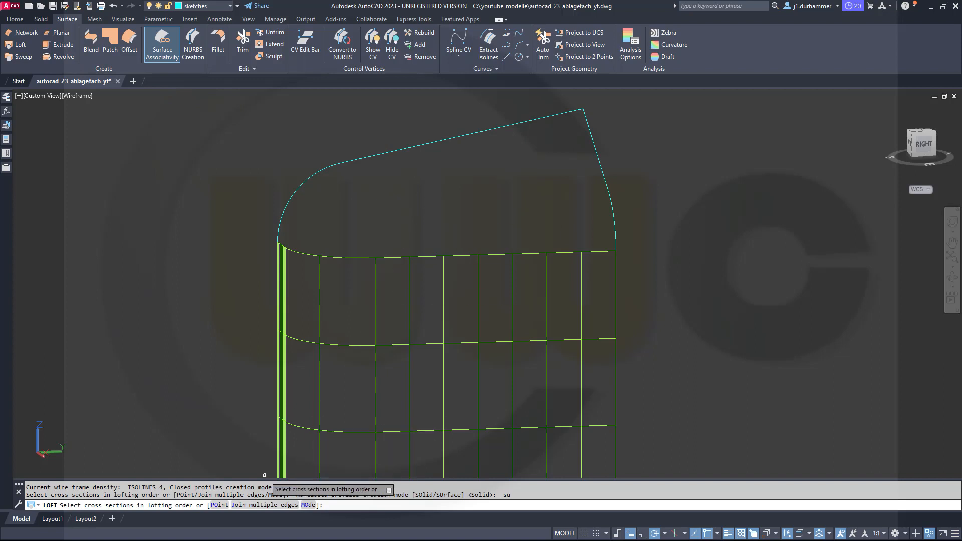
pyautogui.click(265, 505)
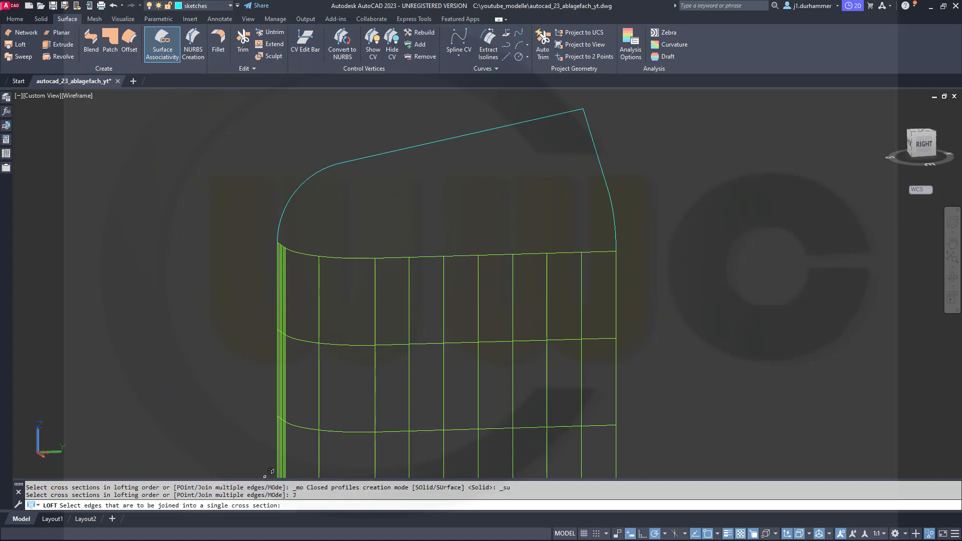
pyautogui.click(481, 255)
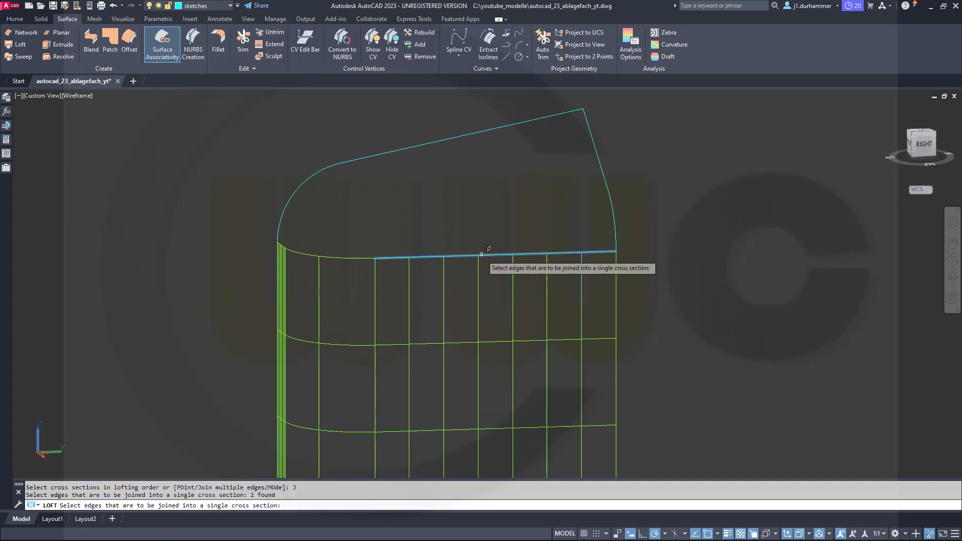
pyautogui.click(357, 257)
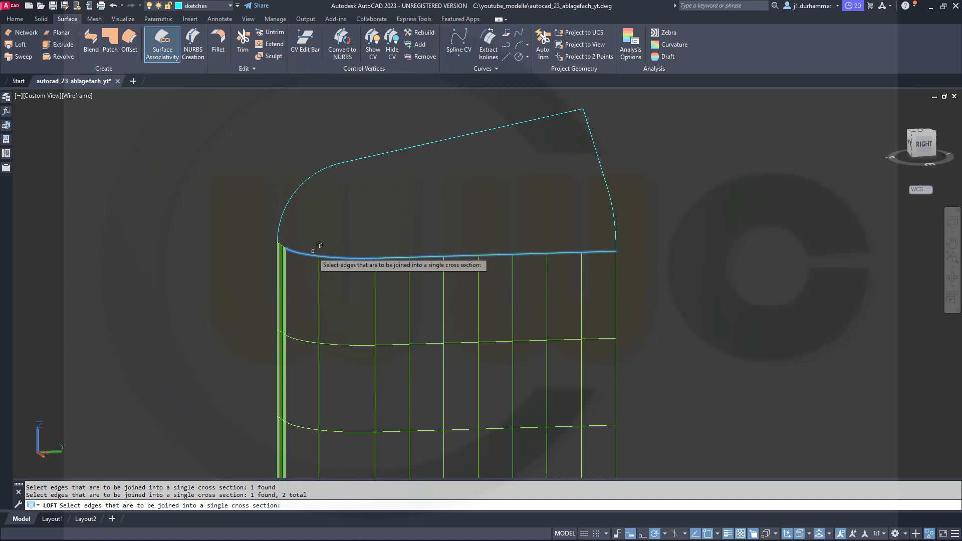
pyautogui.click(287, 239)
pyautogui.press('Return')
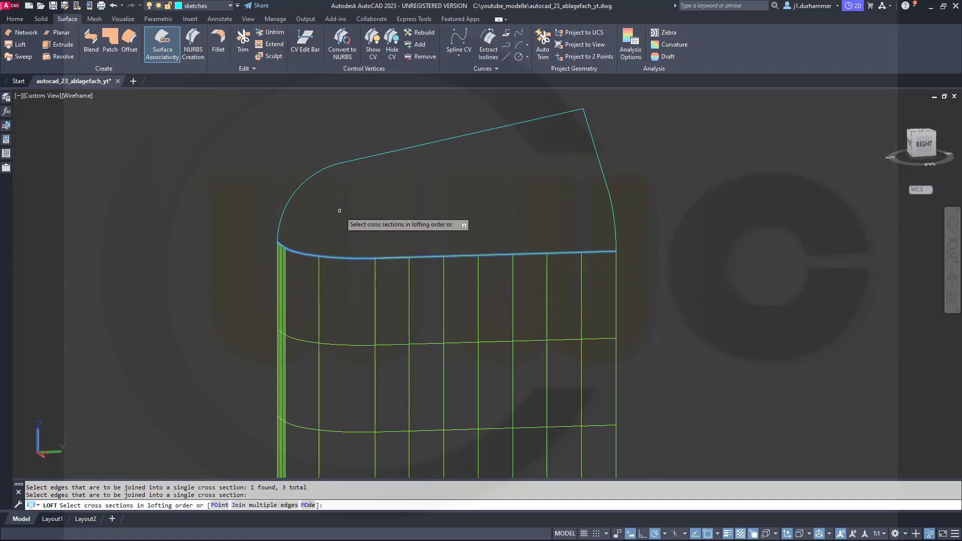
# Complete the loft with the joined upper polyline as second cross section and the line-and-arc side polyline as guide.
pyautogui.click(508, 126)
pyautogui.rightClick(656, 161)
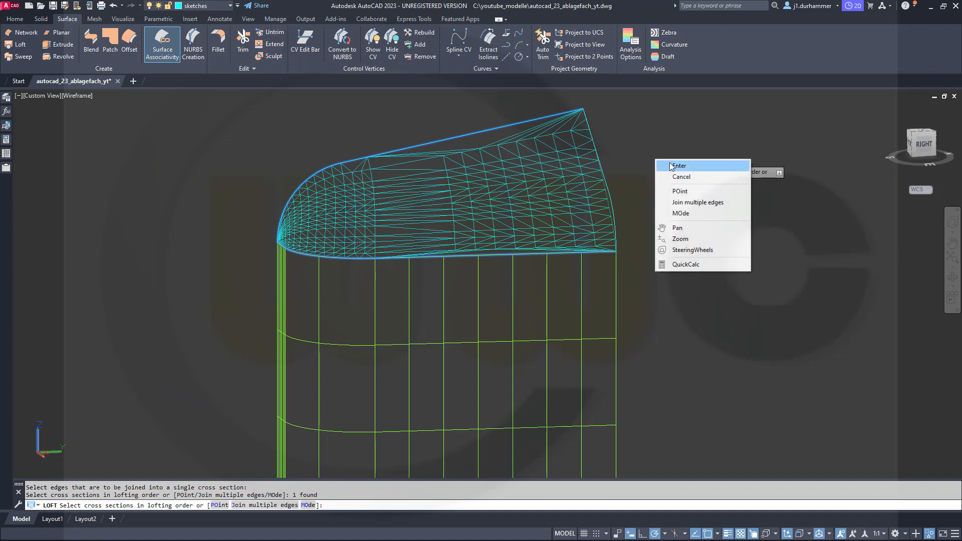
pyautogui.click(671, 166)
pyautogui.click(700, 189)
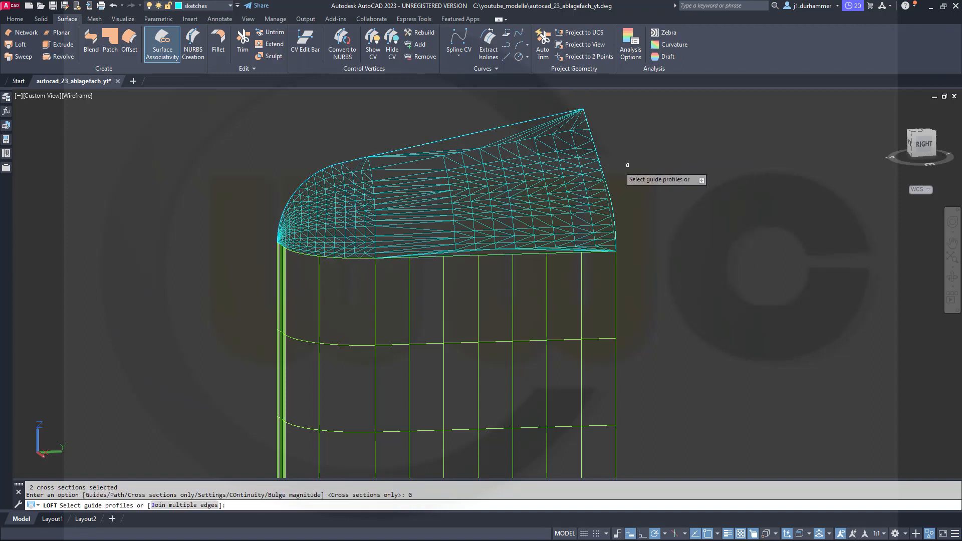
pyautogui.click(605, 172)
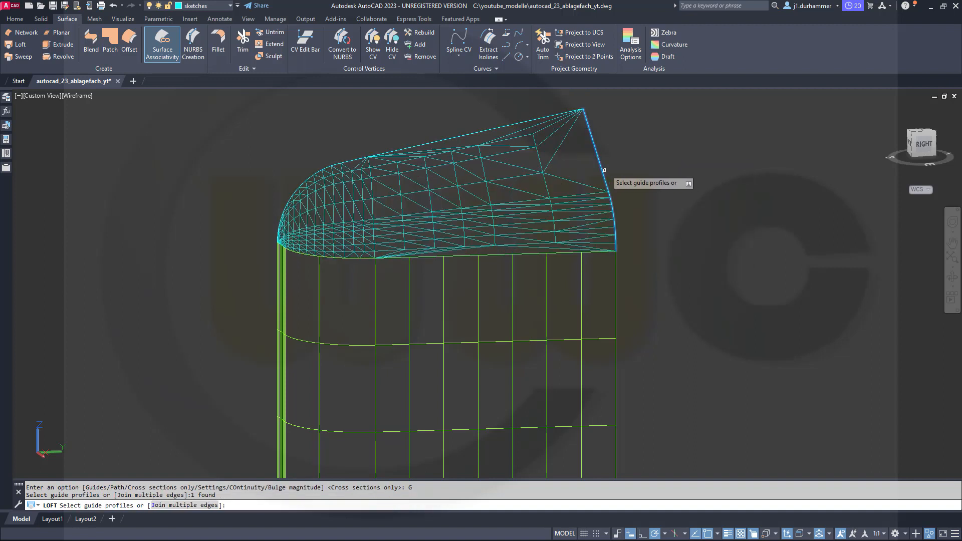
pyautogui.rightClick(643, 167)
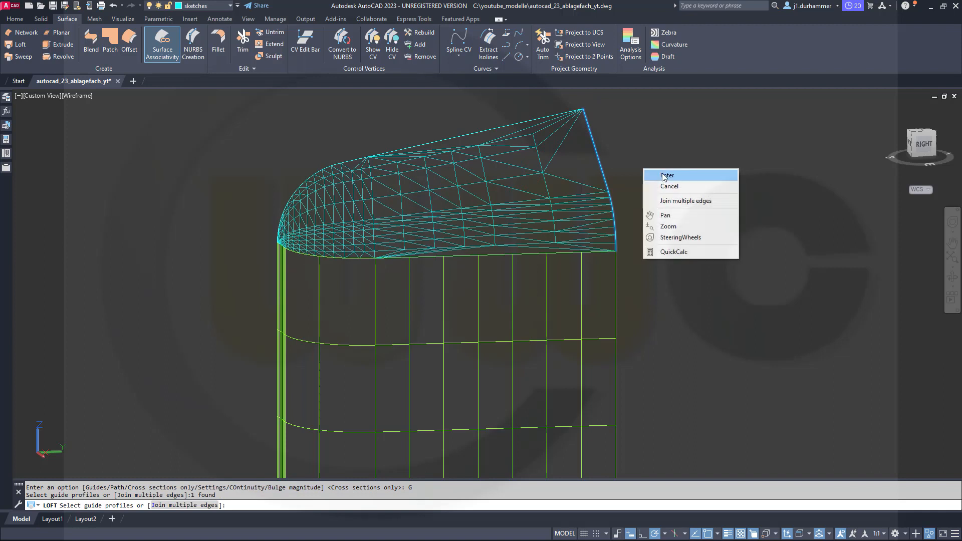
pyautogui.click(663, 173)
# Set the lofted surface's continuity with the extruded surface to Tangent (G1) along their shared edge.
pyautogui.click(494, 211)
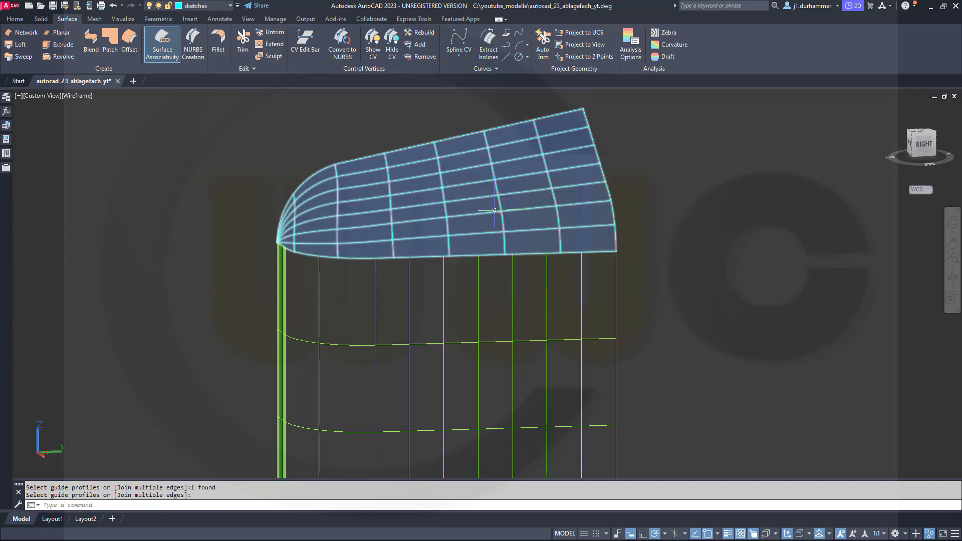
pyautogui.scroll(1, 375, 259)
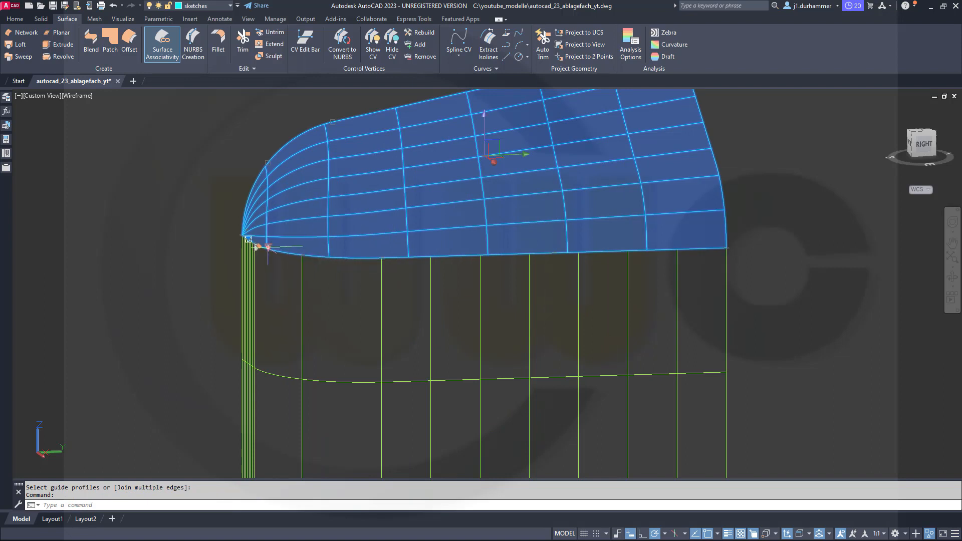
pyautogui.moveTo(268, 248)
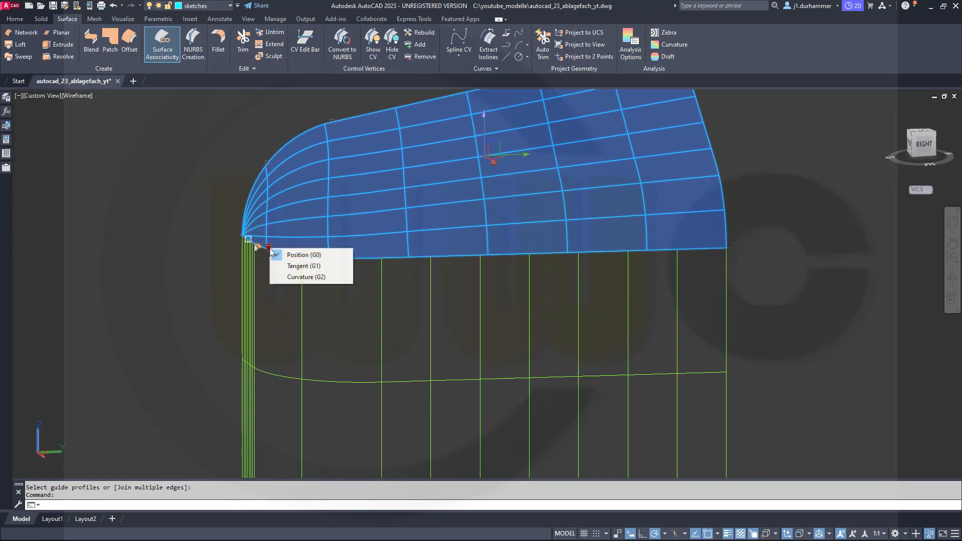
pyautogui.click(295, 264)
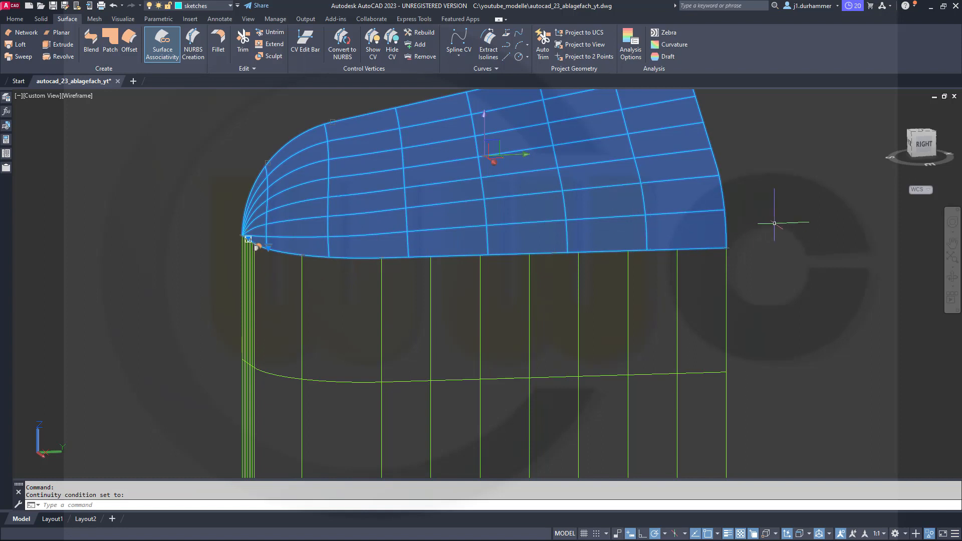
pyautogui.press('Escape')
# Move the new lofted surface to the surfaces layer.
pyautogui.scroll(-3, 702, 248)
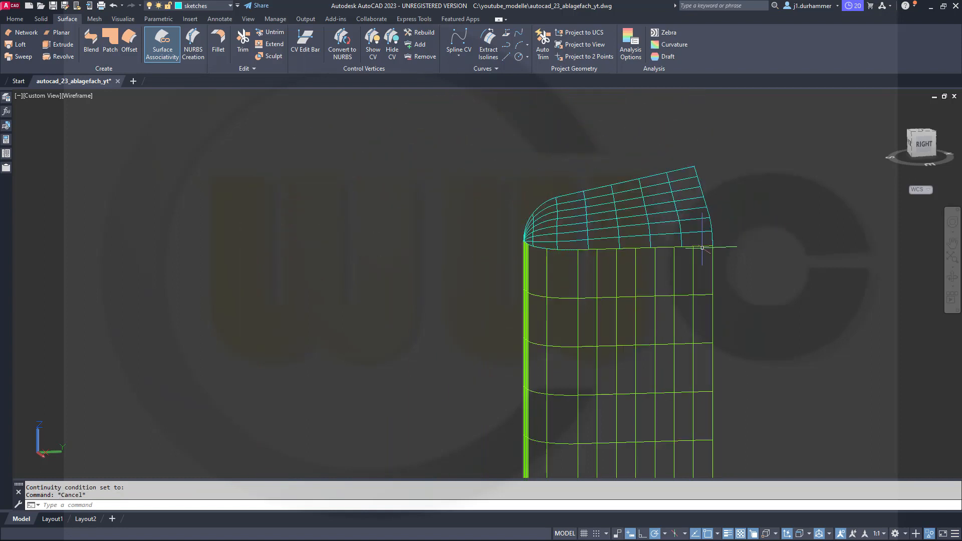
pyautogui.click(636, 222)
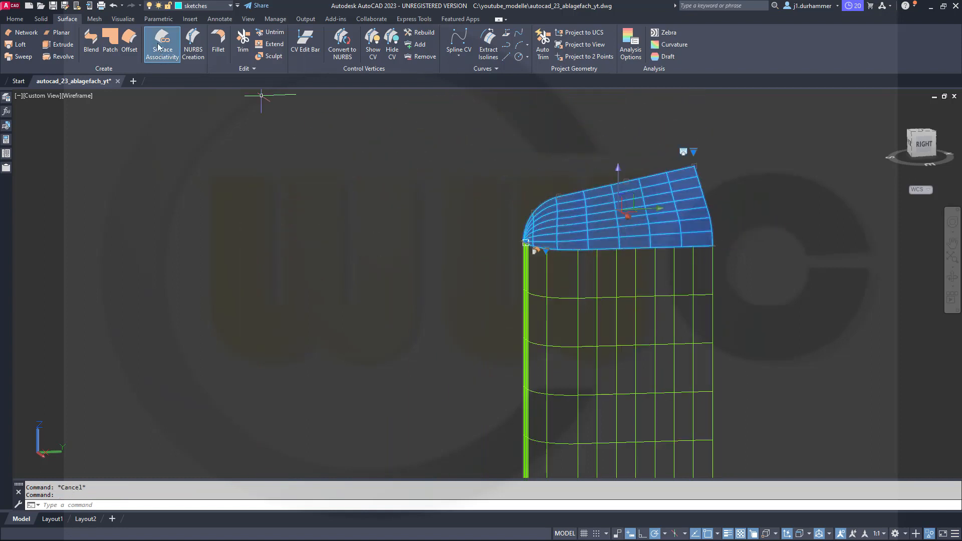
pyautogui.click(227, 6)
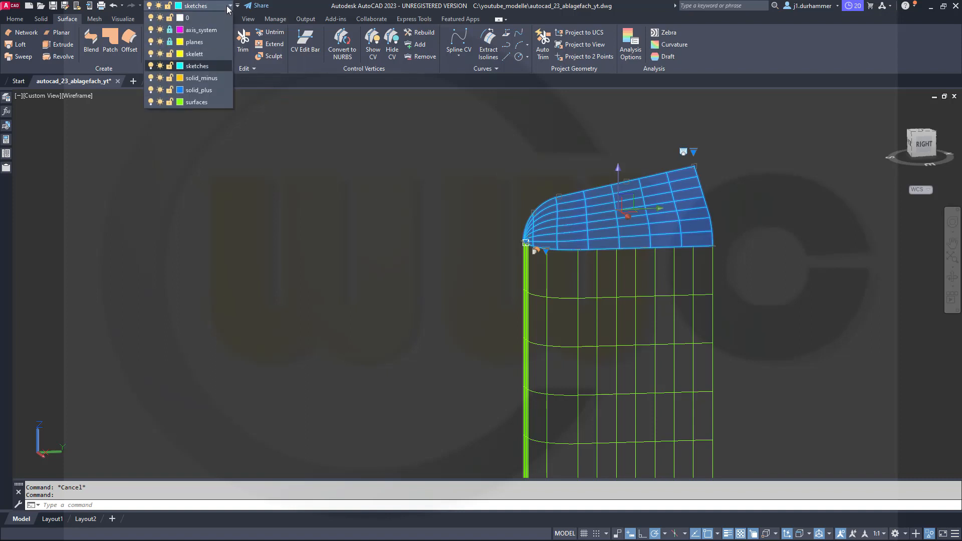
pyautogui.click(196, 98)
pyautogui.click(247, 107)
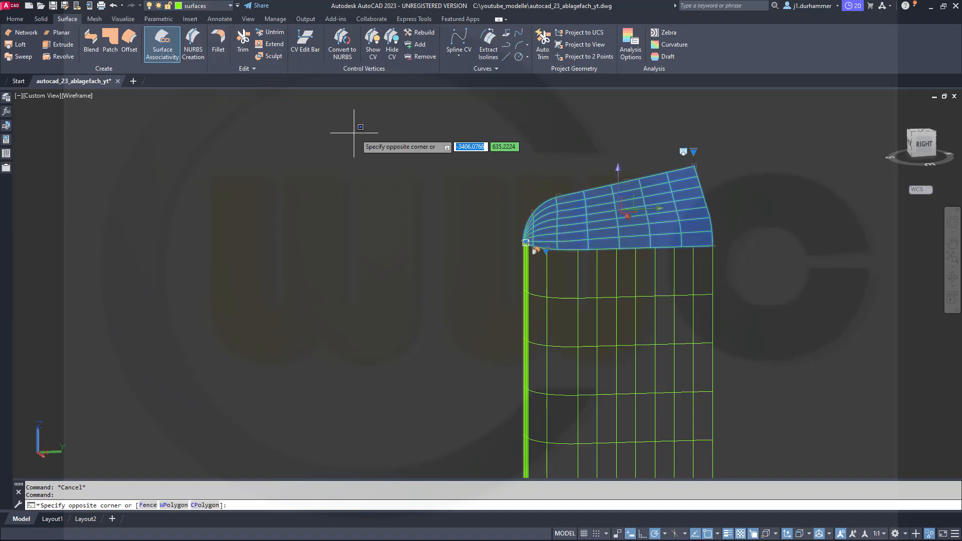
pyautogui.press('Escape')
# Set the visual style to Realistic and check the continuity setting of the loft at the opposite end.
pyautogui.keyDown('shift'); pyautogui.moveTo(851, 289); pyautogui.dragTo(657, 206, button='middle'); pyautogui.keyUp('shift')
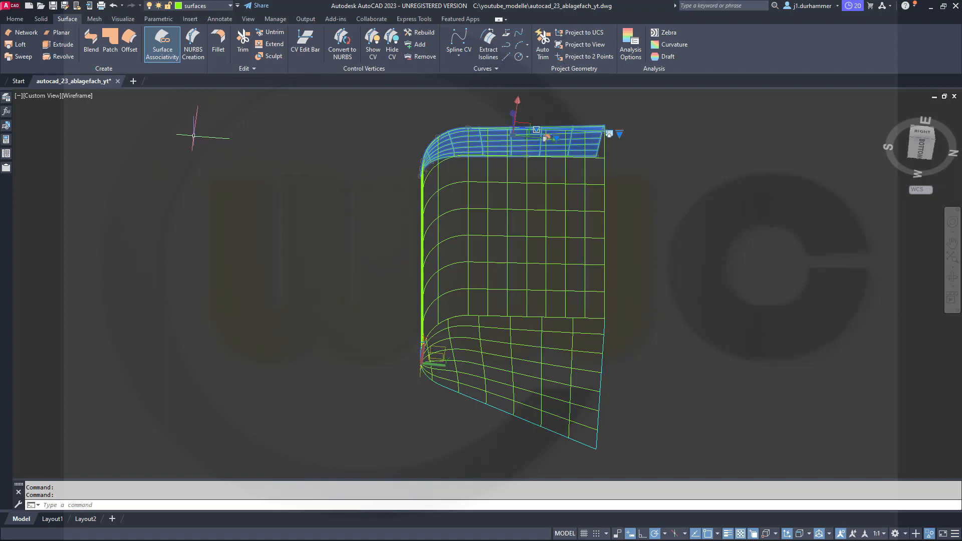
pyautogui.click(78, 97)
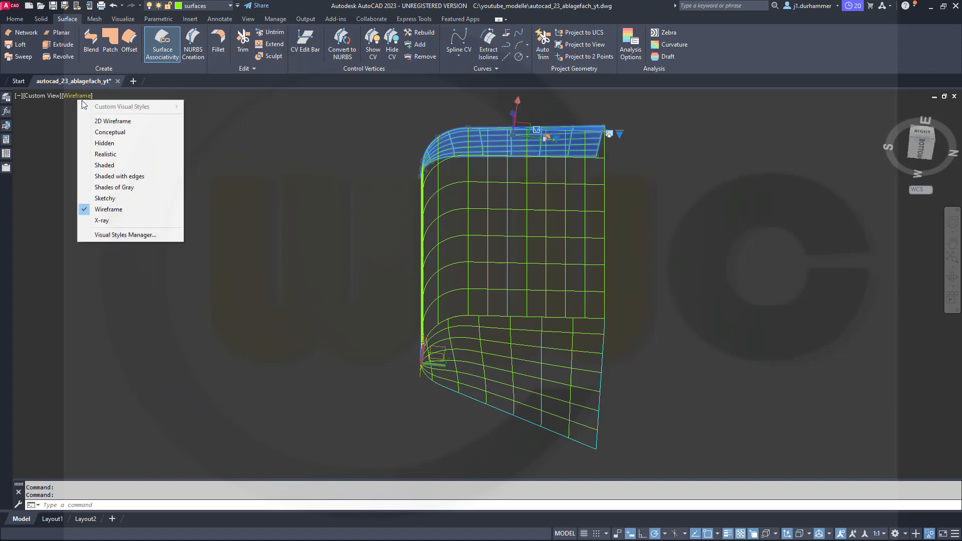
pyautogui.click(145, 154)
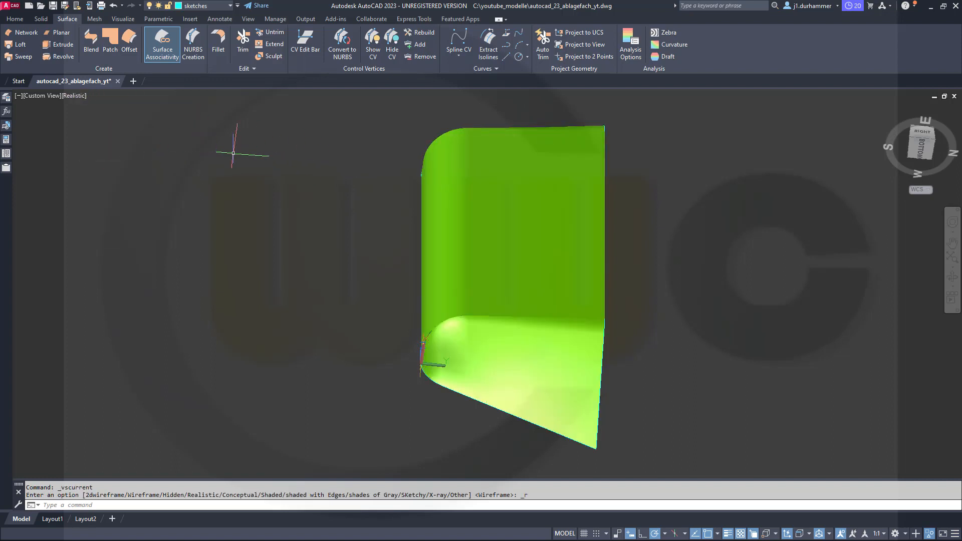
pyautogui.keyDown('shift'); pyautogui.moveTo(233, 153); pyautogui.dragTo(296, 241, button='middle'); pyautogui.keyUp('shift')
pyautogui.click(518, 386)
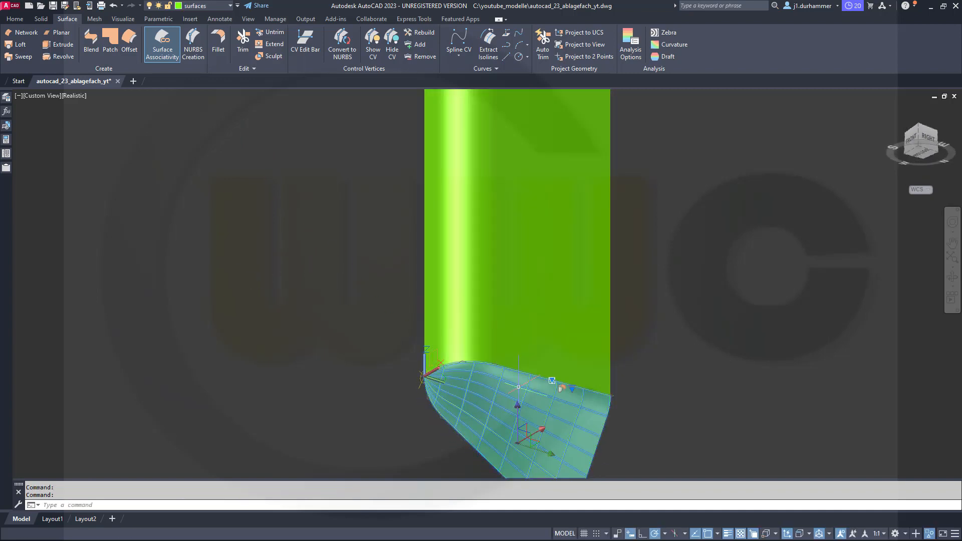
pyautogui.scroll(5, 571, 391)
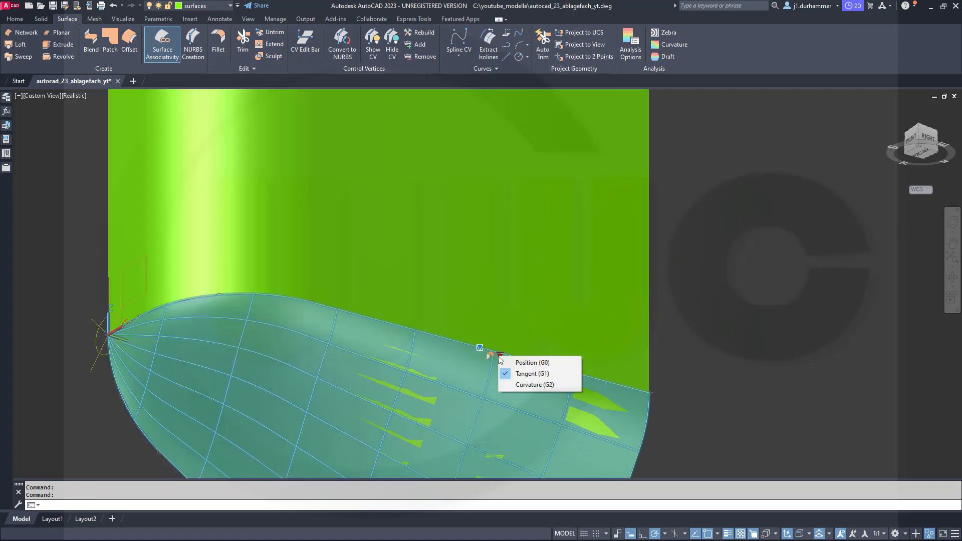
pyautogui.scroll(-5, 733, 314)
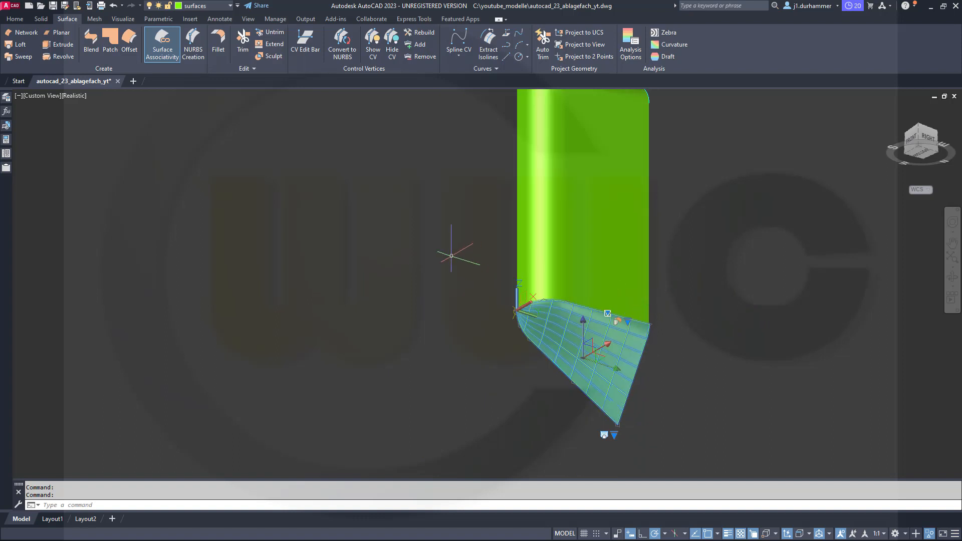
pyautogui.press('Escape')
# Unite the extruded surface with both lofted end surfaces using Union, accepting the loss of surface associativity.
pyautogui.click(40, 19)
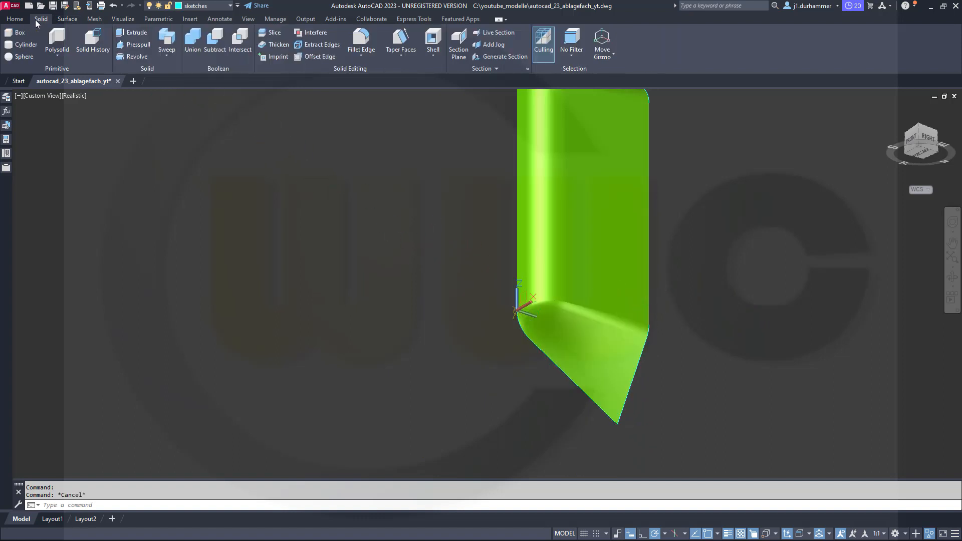
pyautogui.moveTo(332, 168); pyautogui.dragTo(319, 247, button='middle')
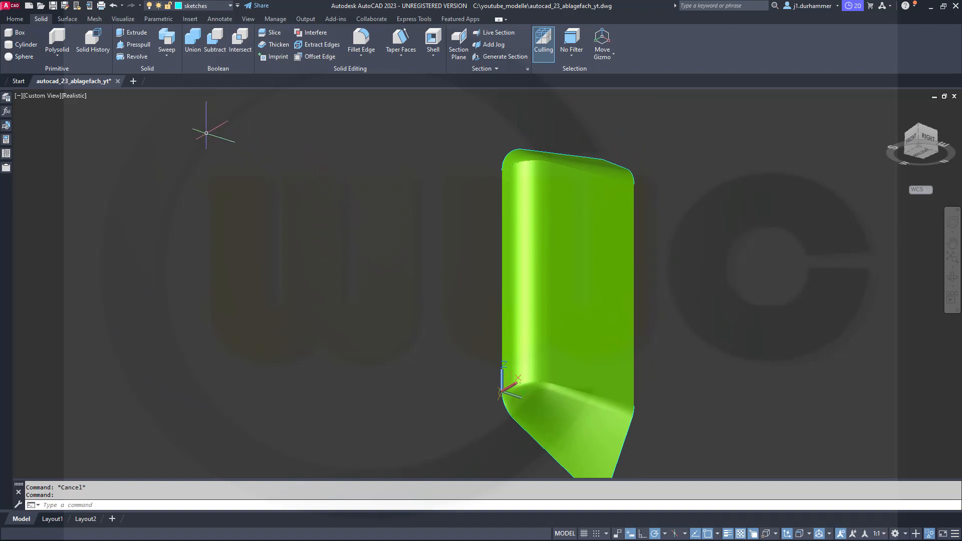
pyautogui.click(192, 42)
pyautogui.click(584, 307)
pyautogui.click(568, 417)
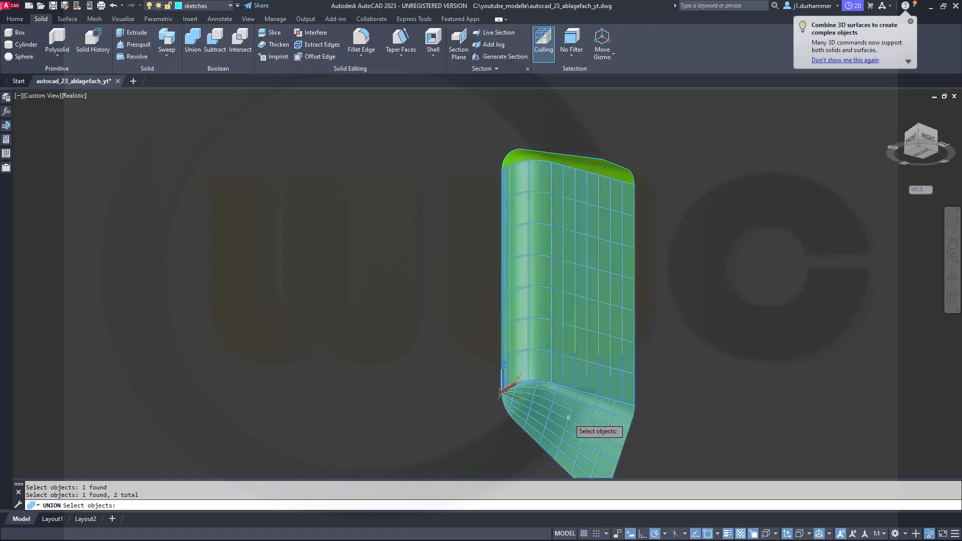
pyautogui.click(592, 163)
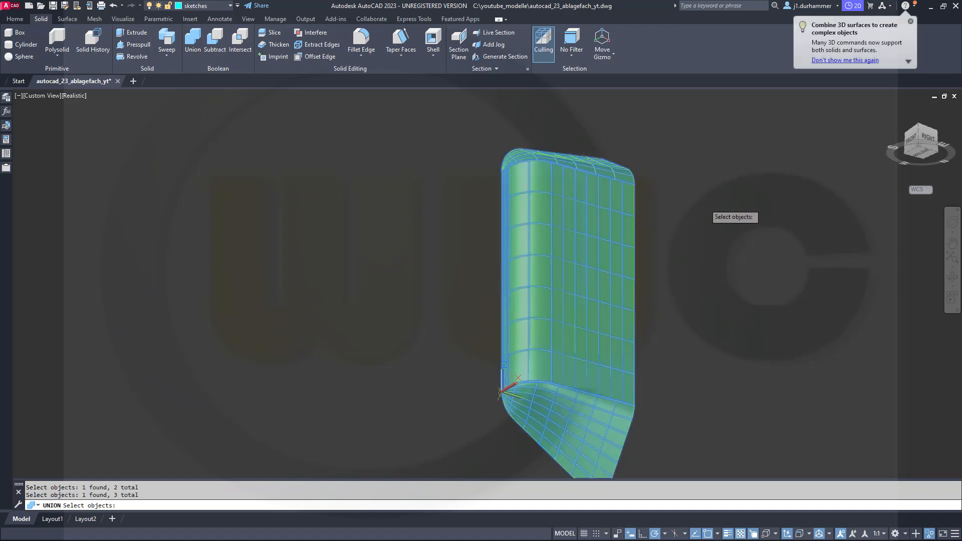
pyautogui.press('Return')
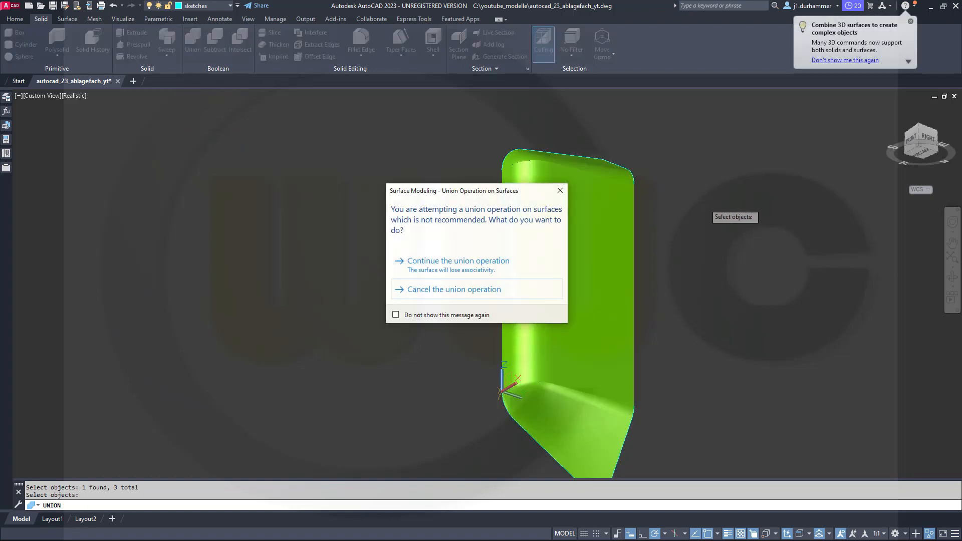
pyautogui.click(443, 264)
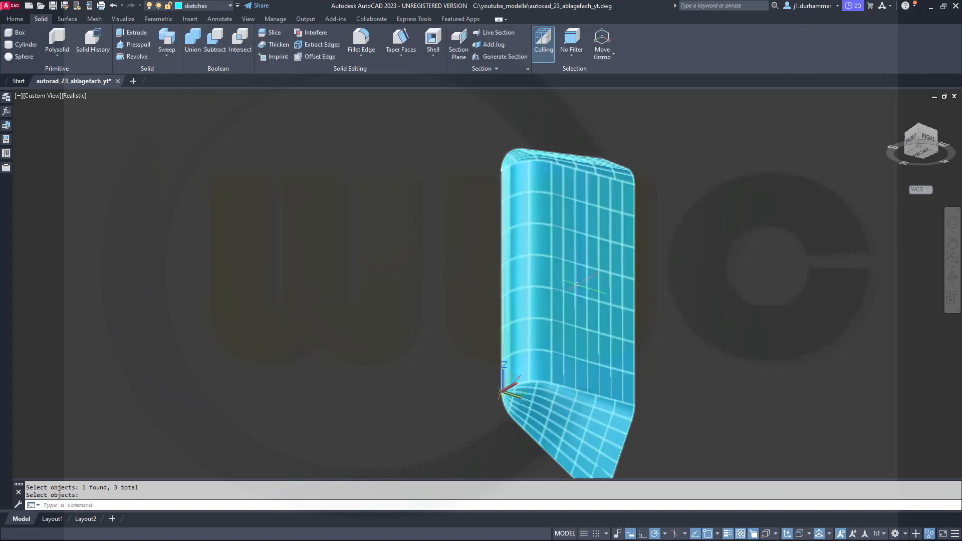
pyautogui.keyDown('shift'); pyautogui.moveTo(699, 316); pyautogui.dragTo(750, 313, button='middle'); pyautogui.keyUp('shift')
pyautogui.keyDown('shift'); pyautogui.moveTo(716, 316); pyautogui.dragTo(679, 327, button='middle'); pyautogui.keyUp('shift')
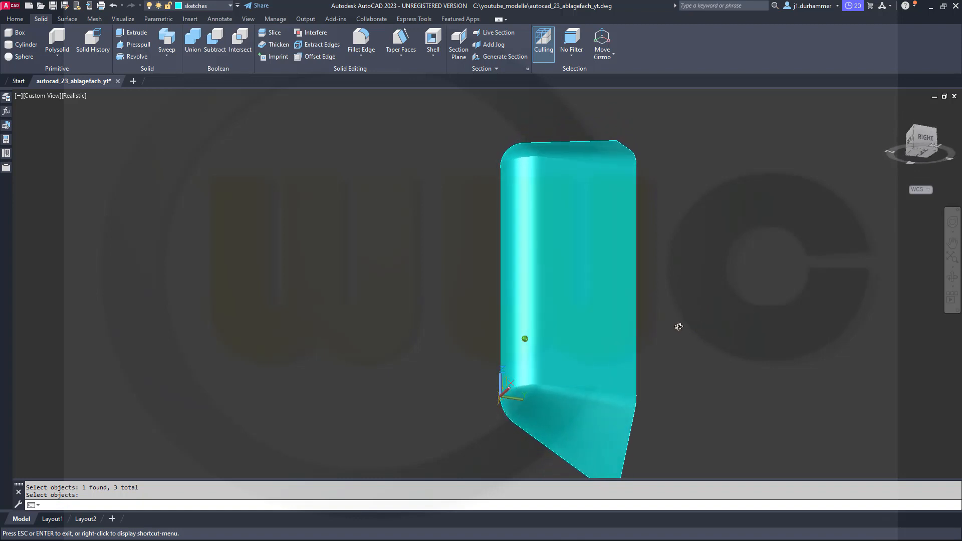
pyautogui.press('Escape')
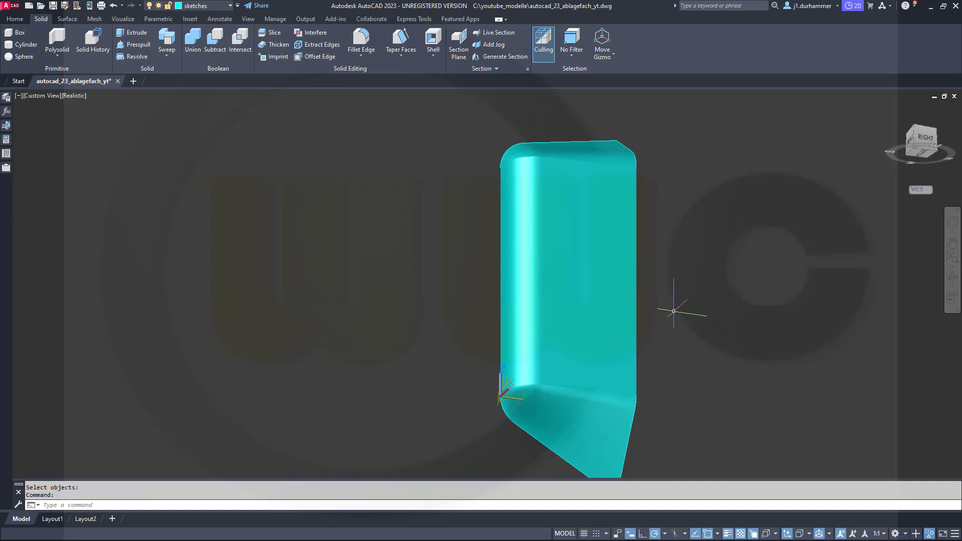